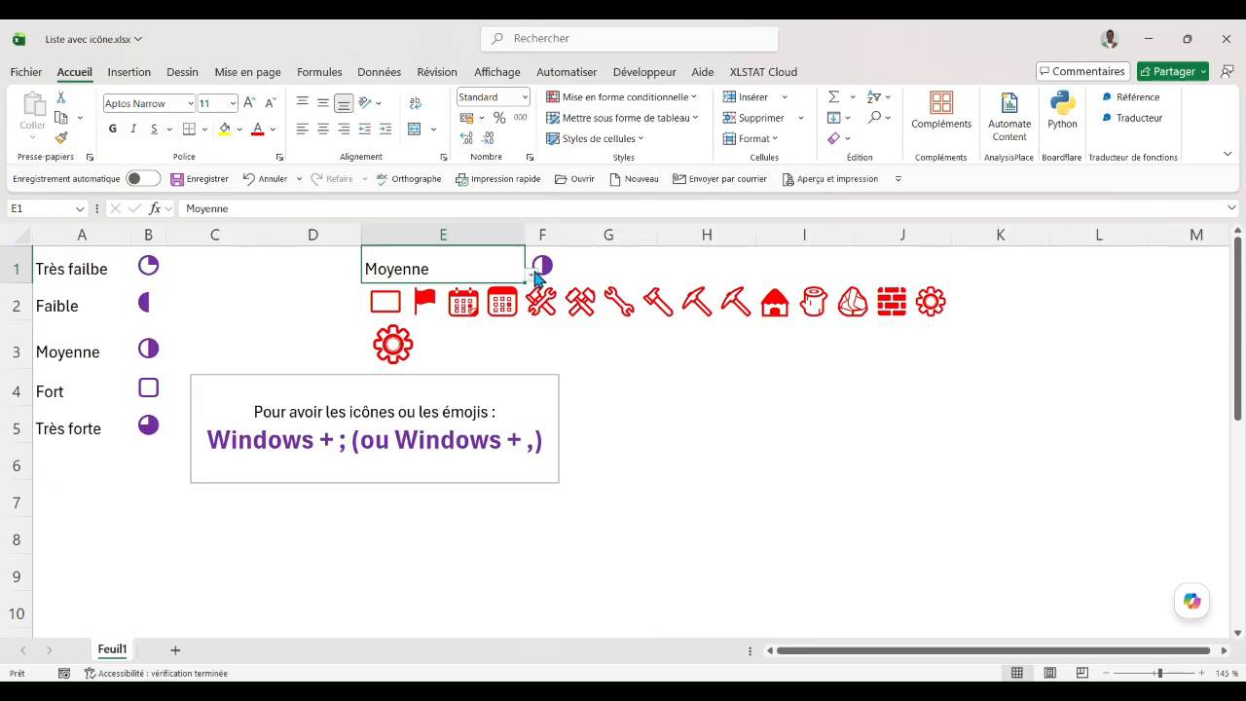
left_click(201, 309)
left_click(148, 235)
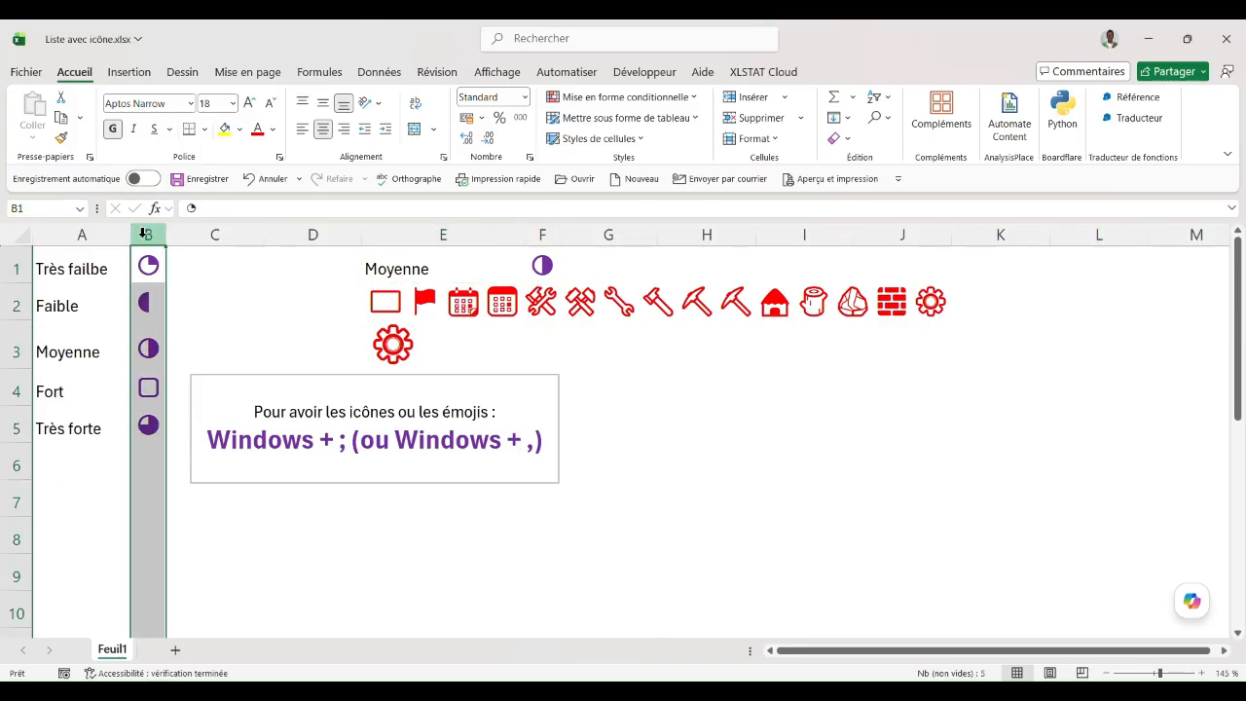
left_click(309, 336)
left_click(437, 265)
left_click(334, 292)
Step: Choose Fort and then Très failbe from the drop-down list in cell E1 to test the icon beside it
left_click(510, 267)
left_click(538, 276)
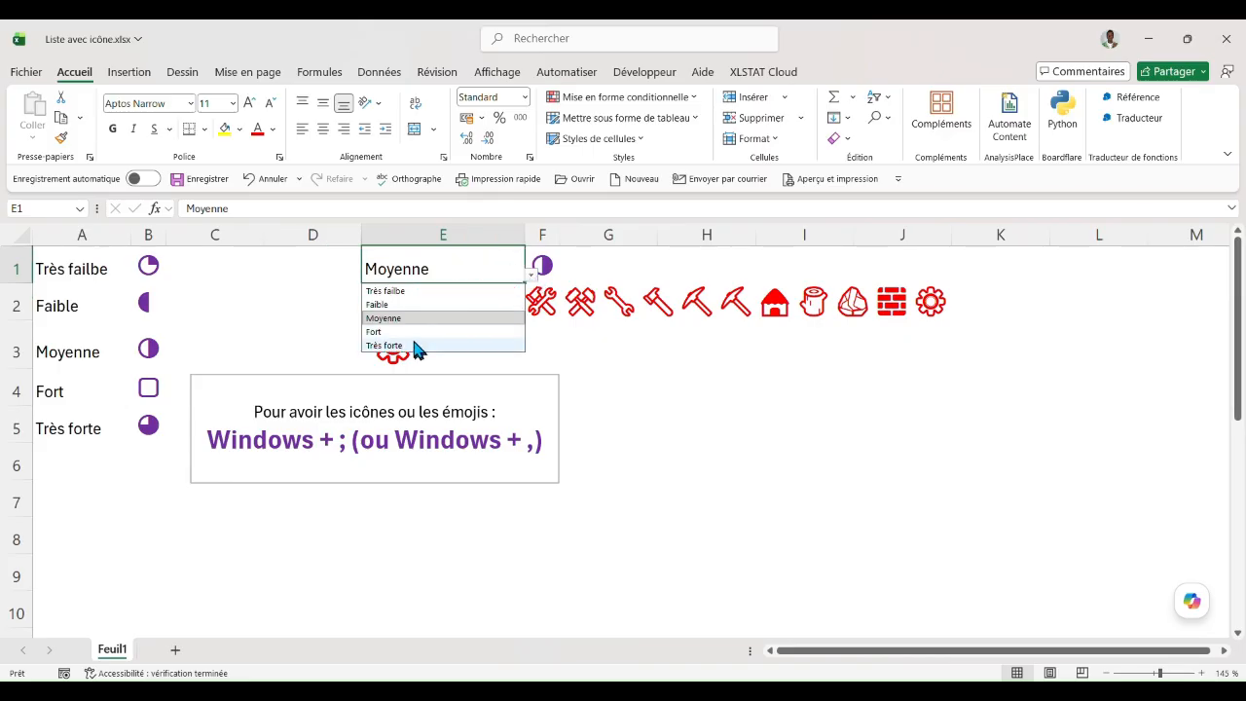
left_click(417, 331)
left_click(538, 270)
left_click(517, 270)
left_click(530, 276)
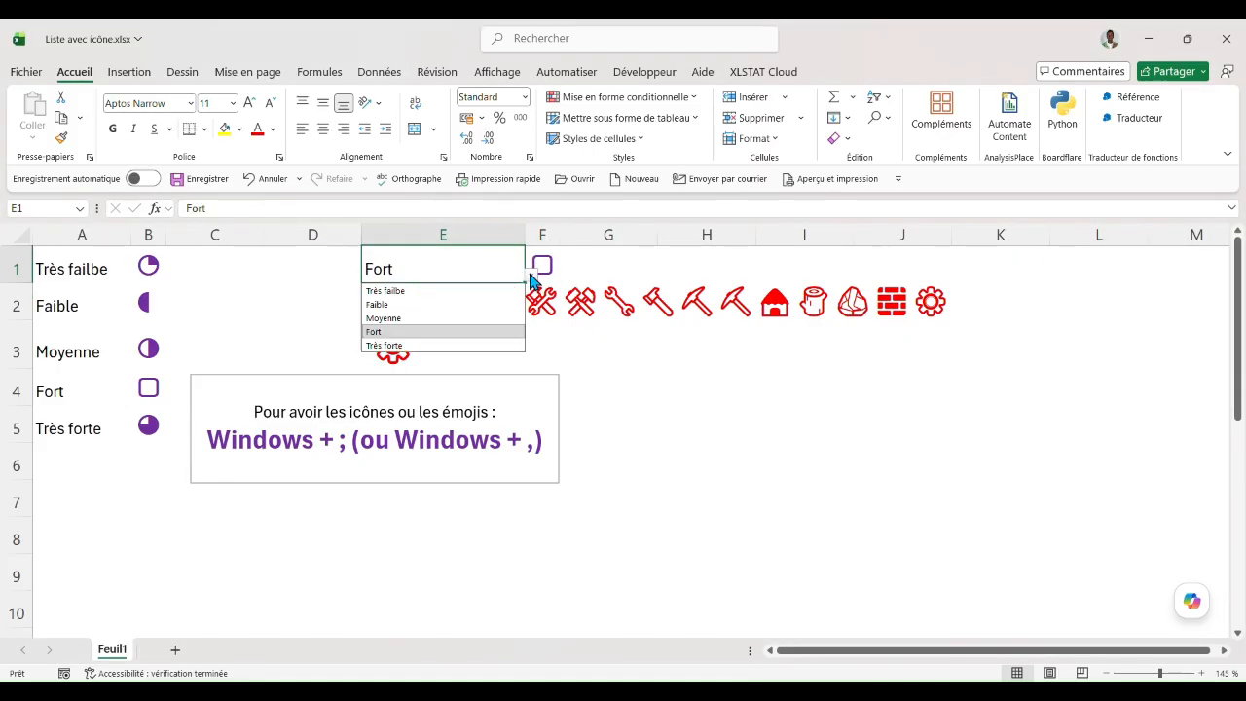
left_click(462, 290)
Step: Examine the icons in B1:B5, the choice in E1 and the SI.CONDITIONS formula in F1 that links them
left_click_drag(148, 266, 148, 428)
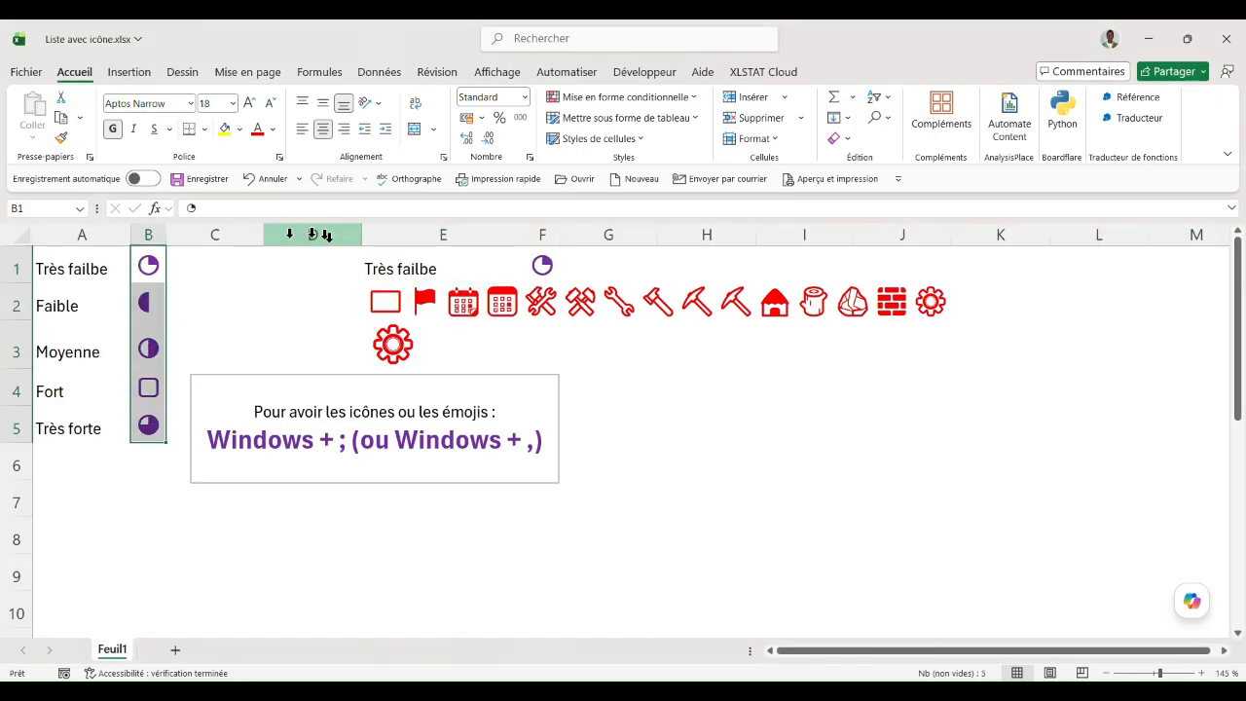
double_click(392, 269)
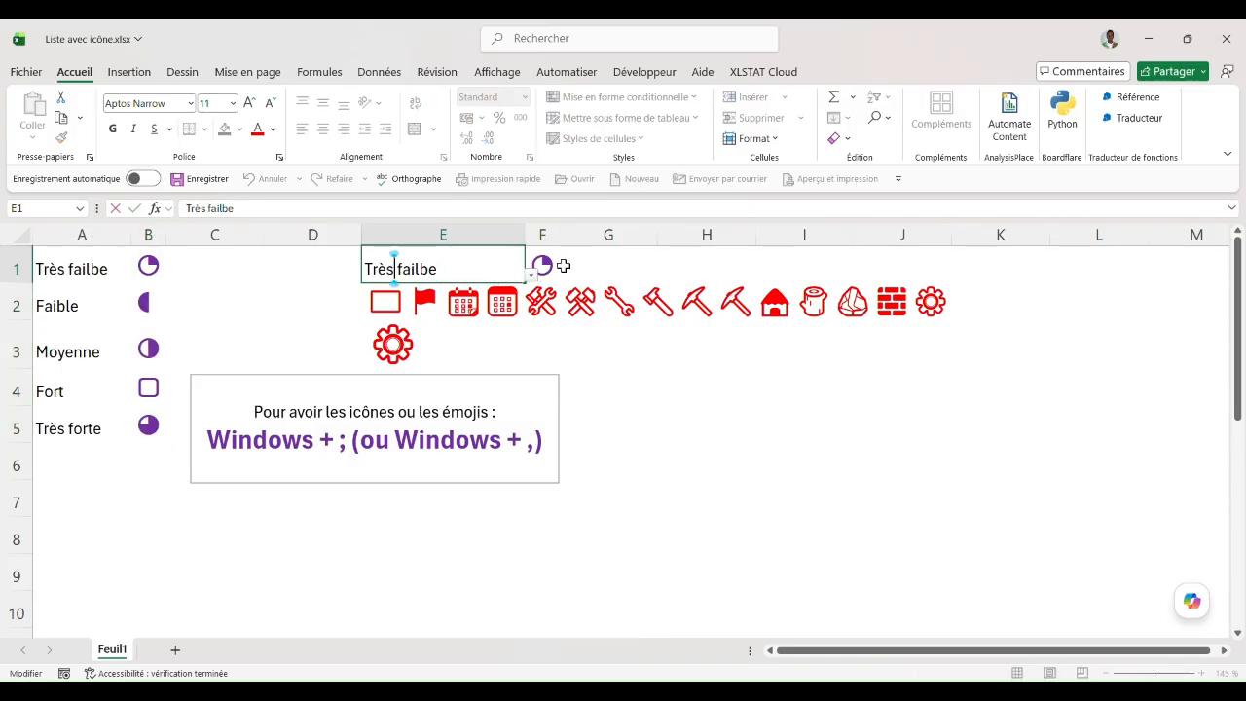
left_click(548, 265)
left_click(218, 208)
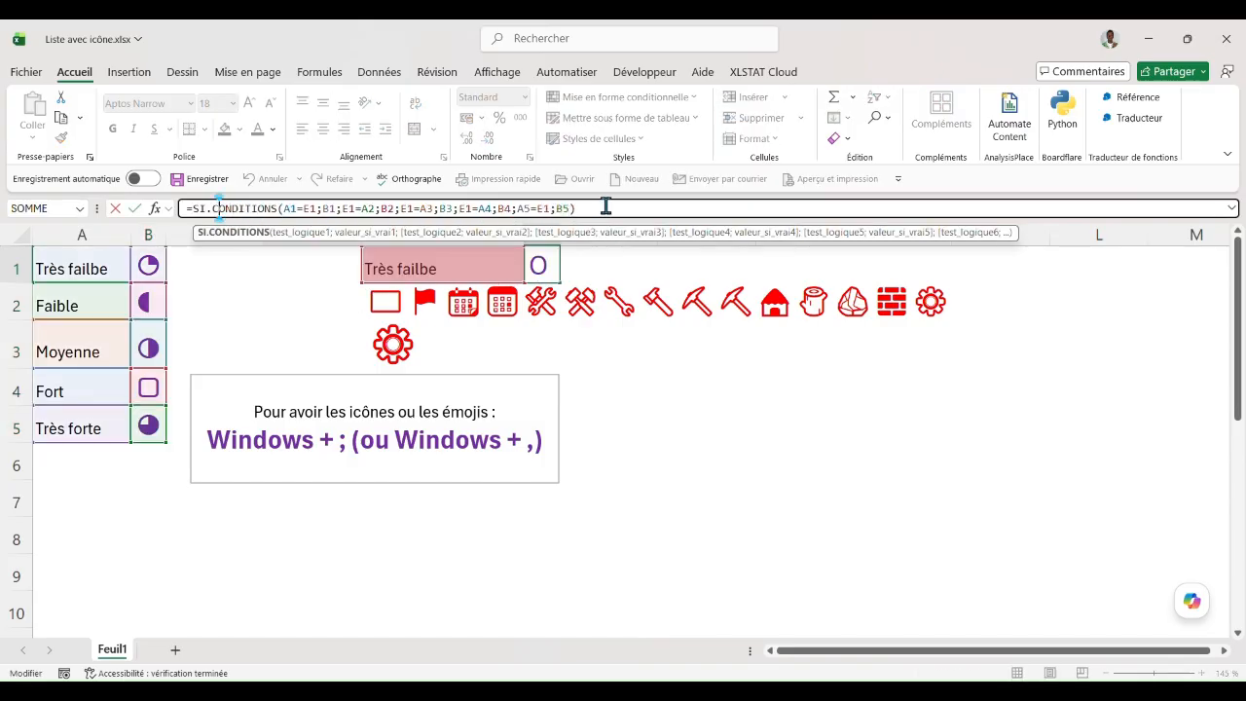
left_click_drag(606, 207, 168, 207)
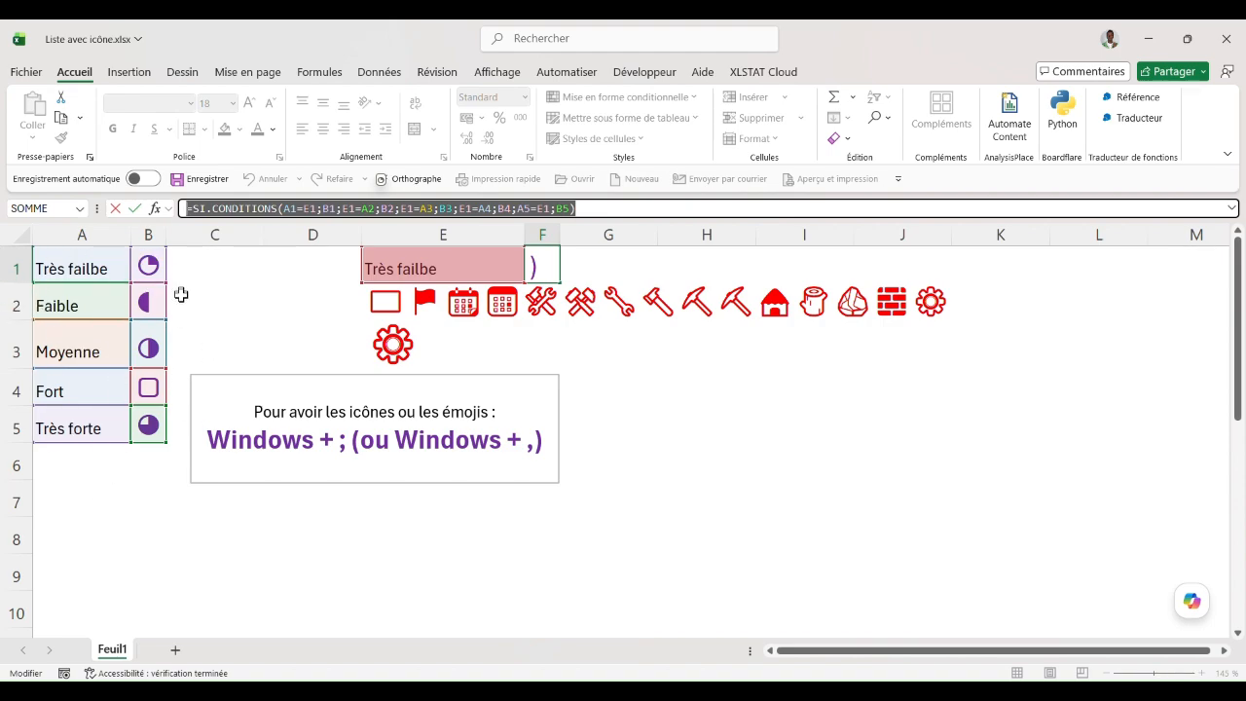
key("Return")
left_click(702, 419)
left_click(472, 325)
left_click(638, 415)
left_click(672, 345)
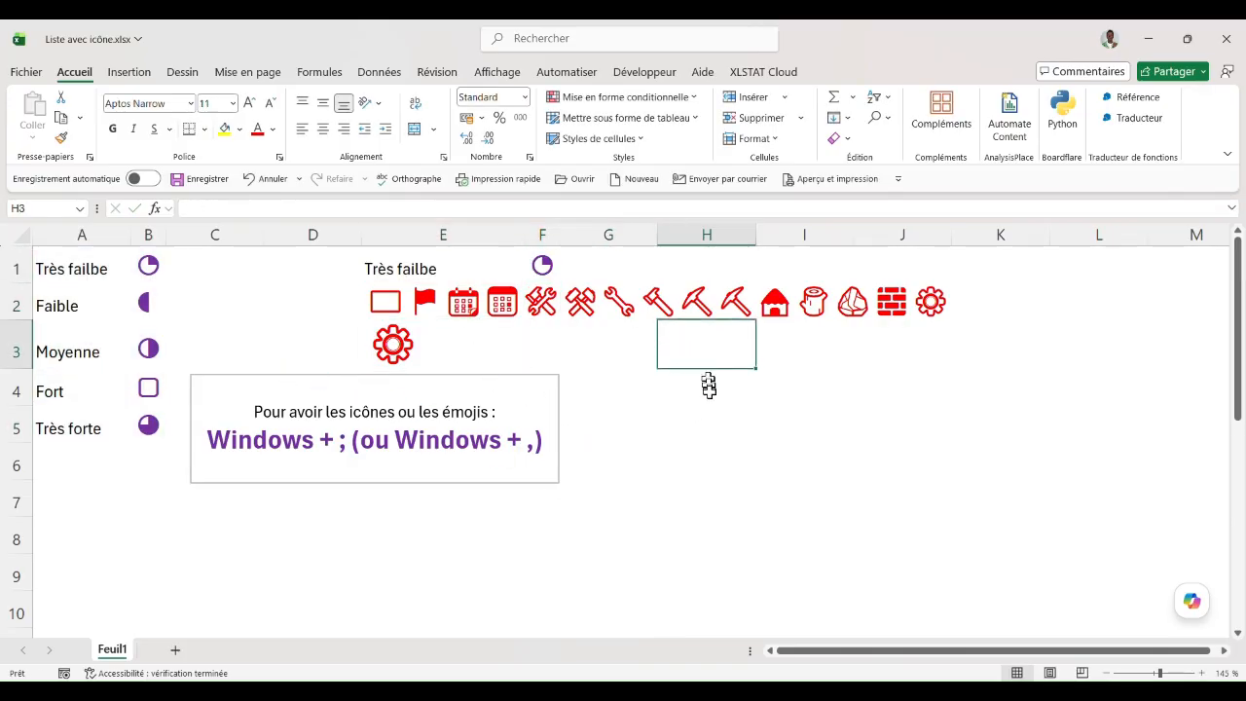
left_click(707, 492)
Step: Enter the statuses Fait, En cours and Annulé in cells H4 to H6
left_click_drag(694, 391, 707, 458)
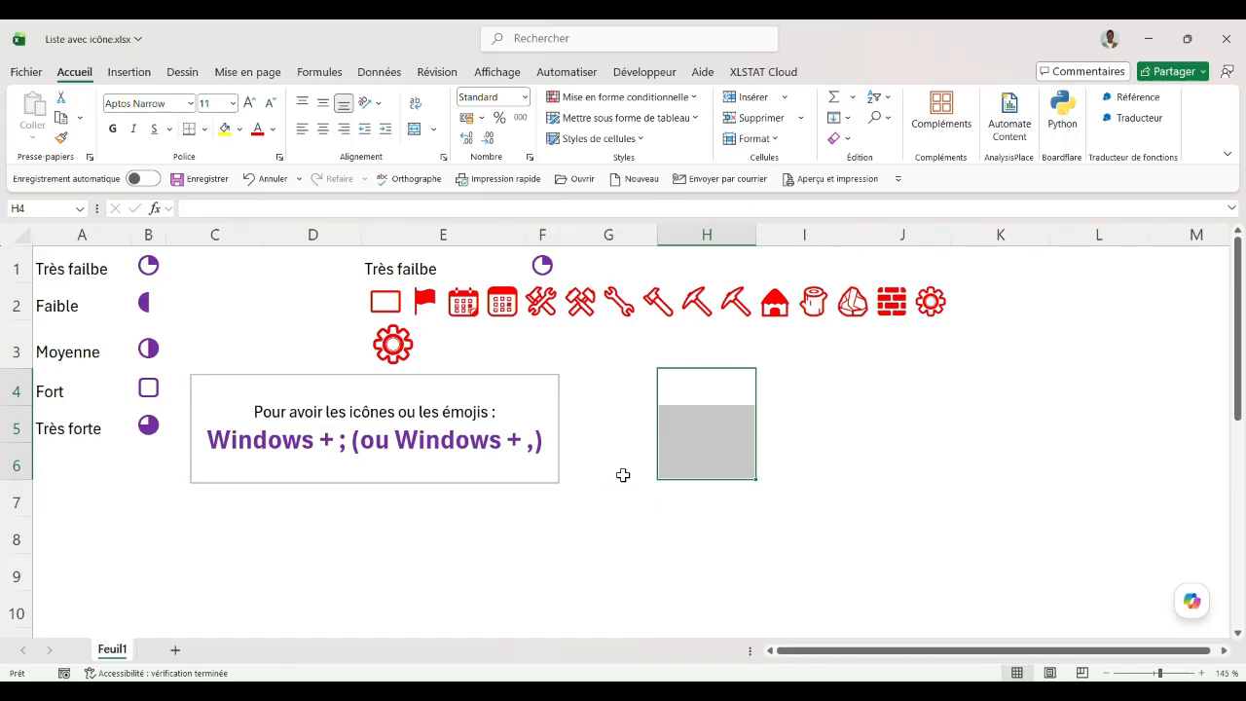
type("Fait")
key("Return")
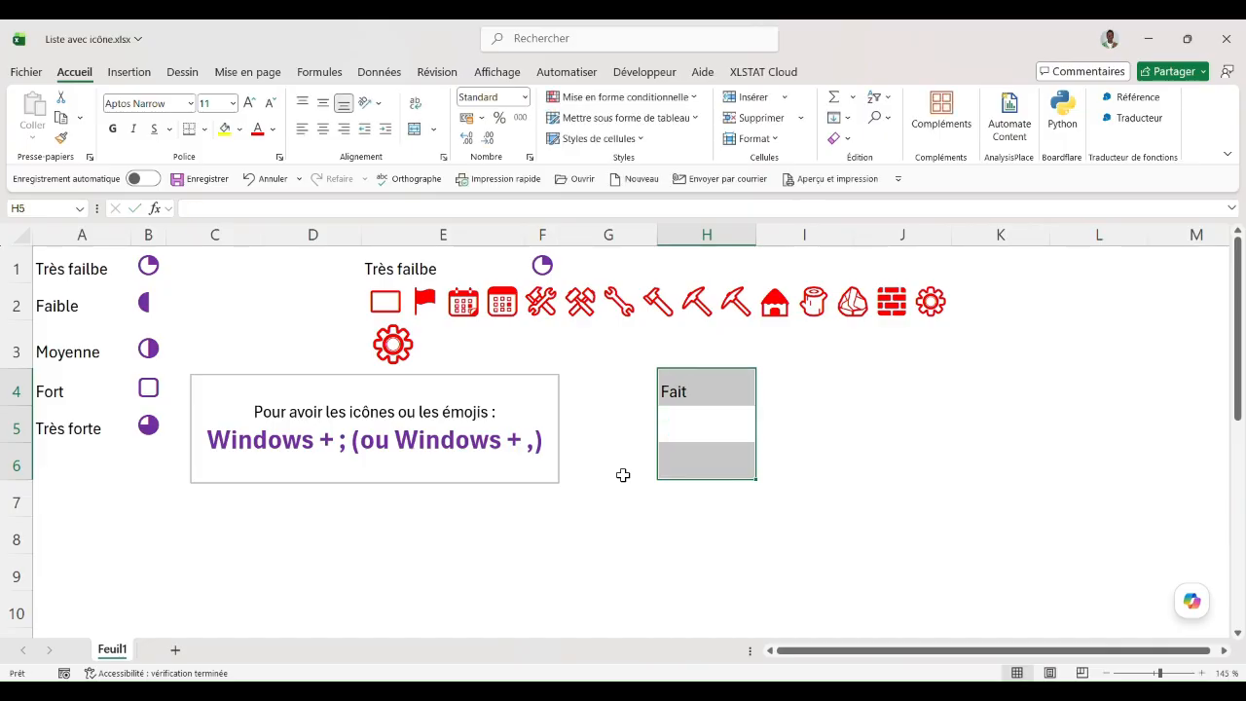
type("Encours")
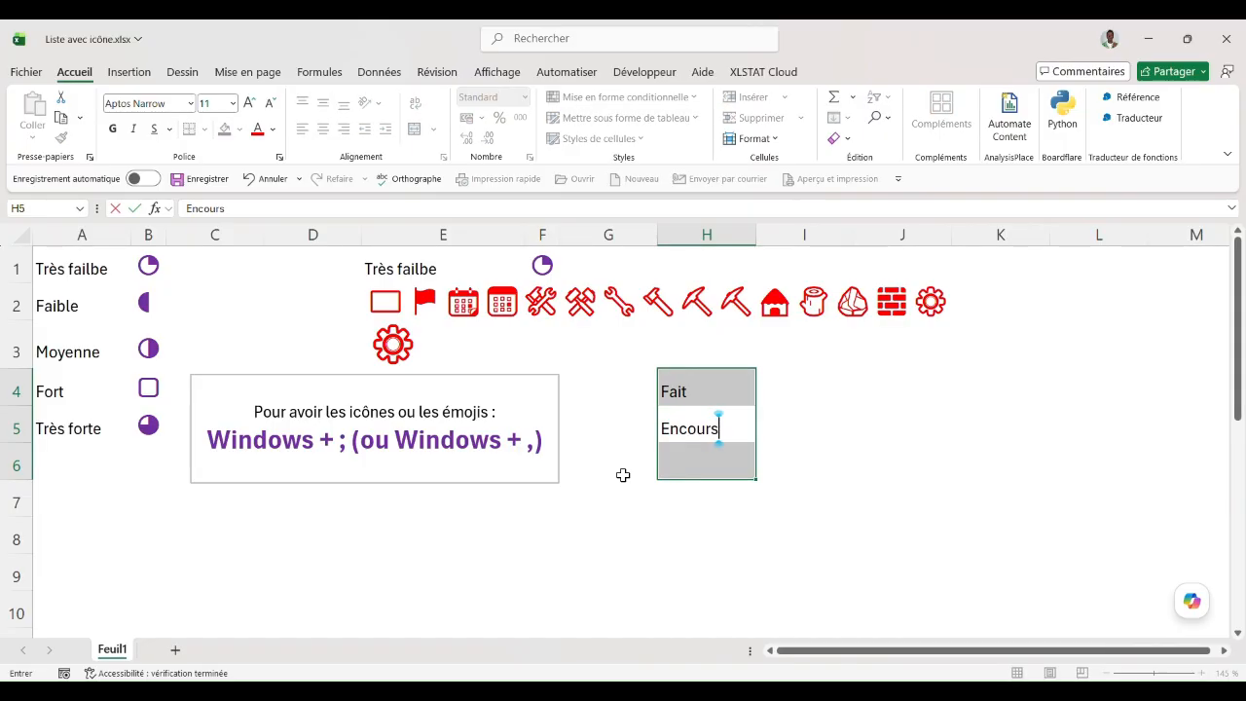
key("Return")
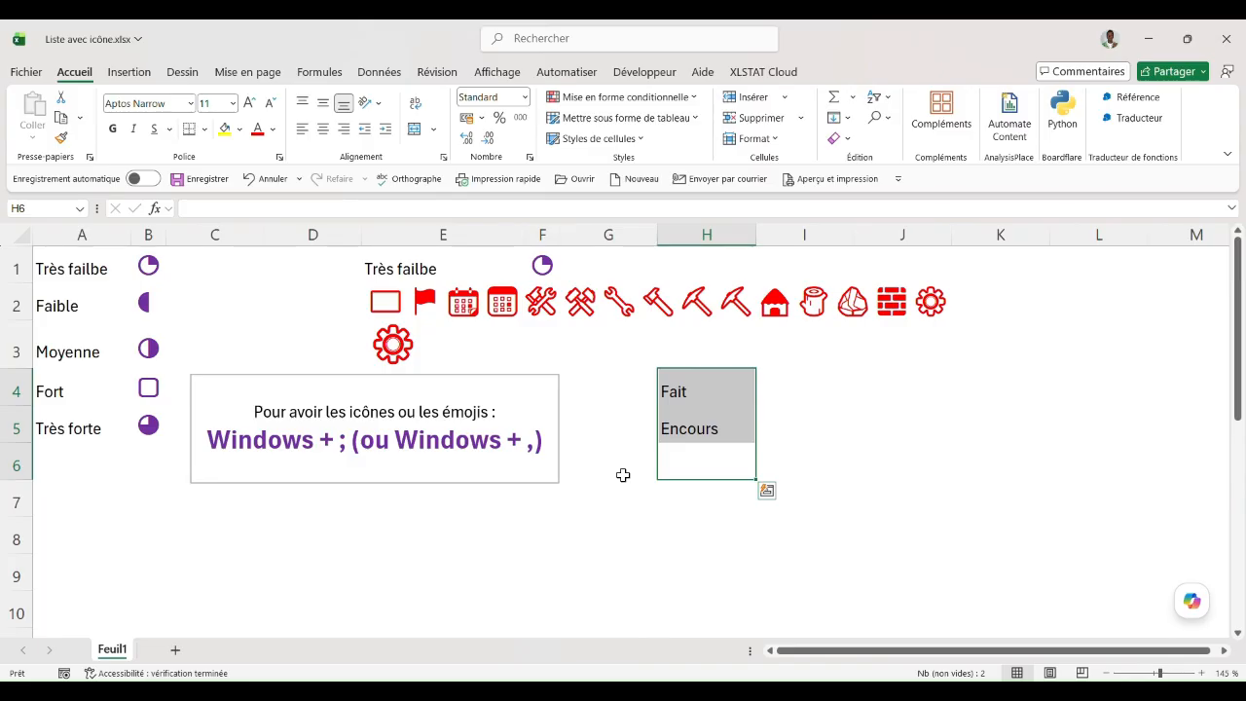
type("Annulé")
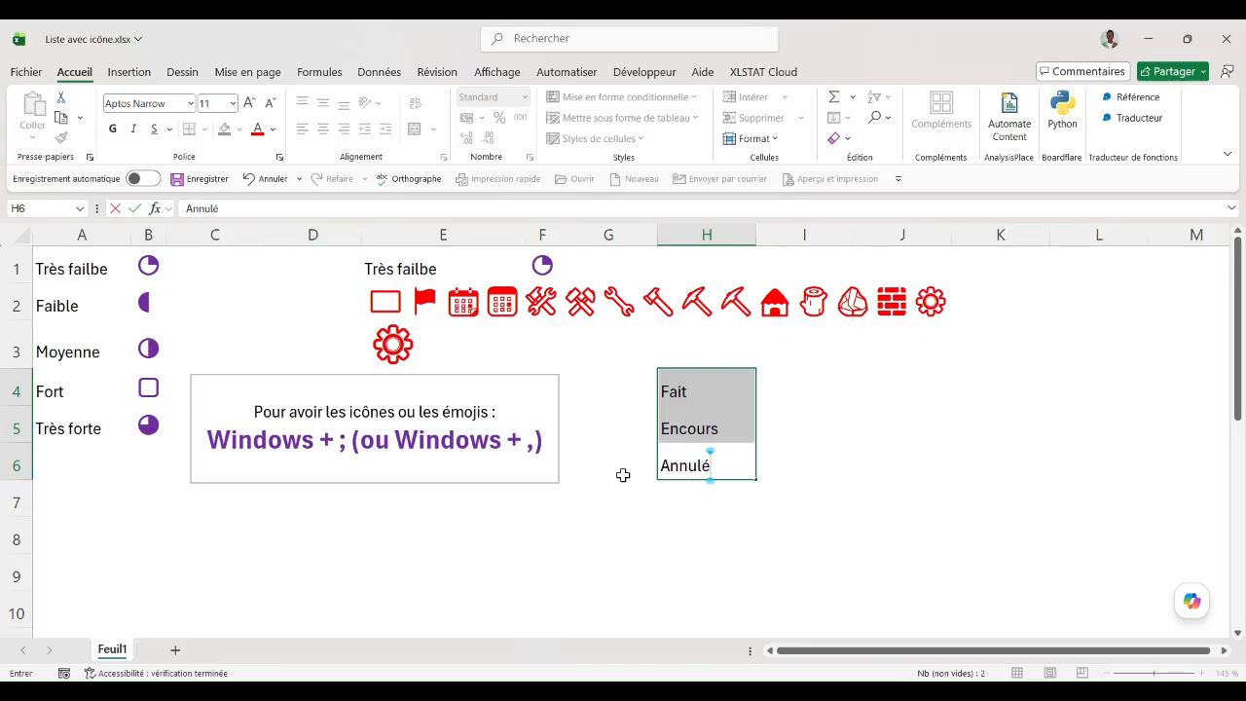
left_click(739, 414)
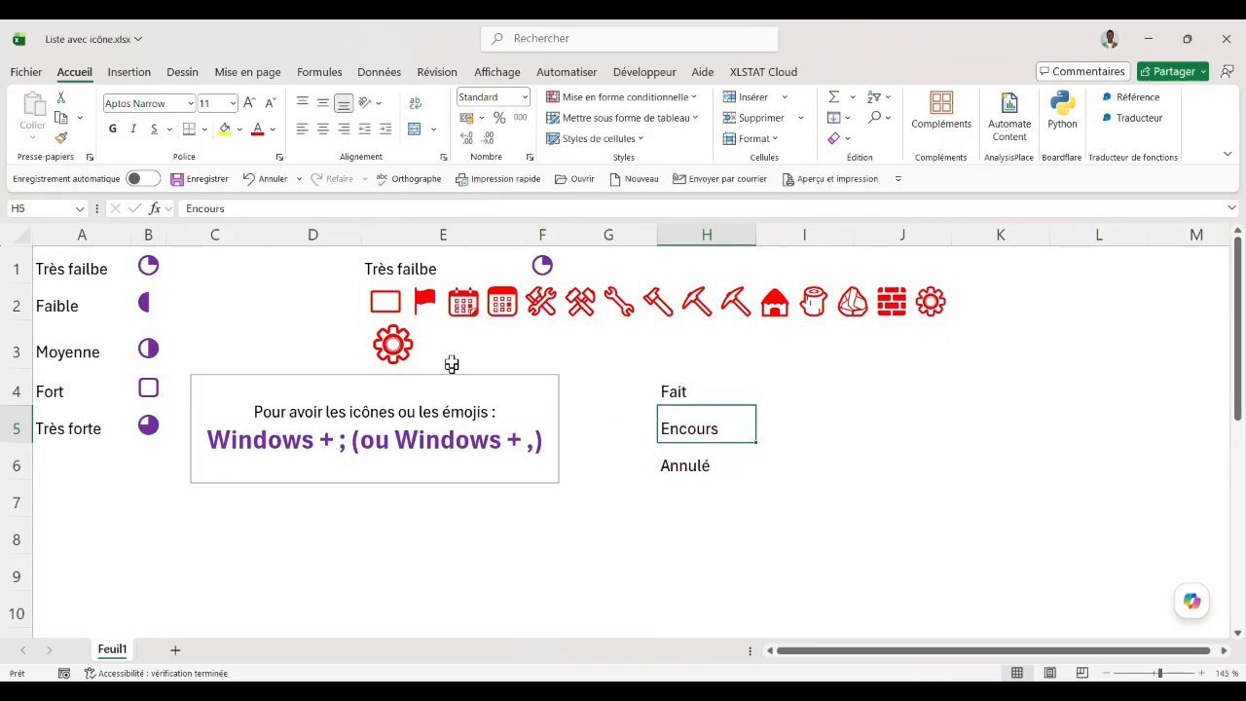
left_click(197, 208)
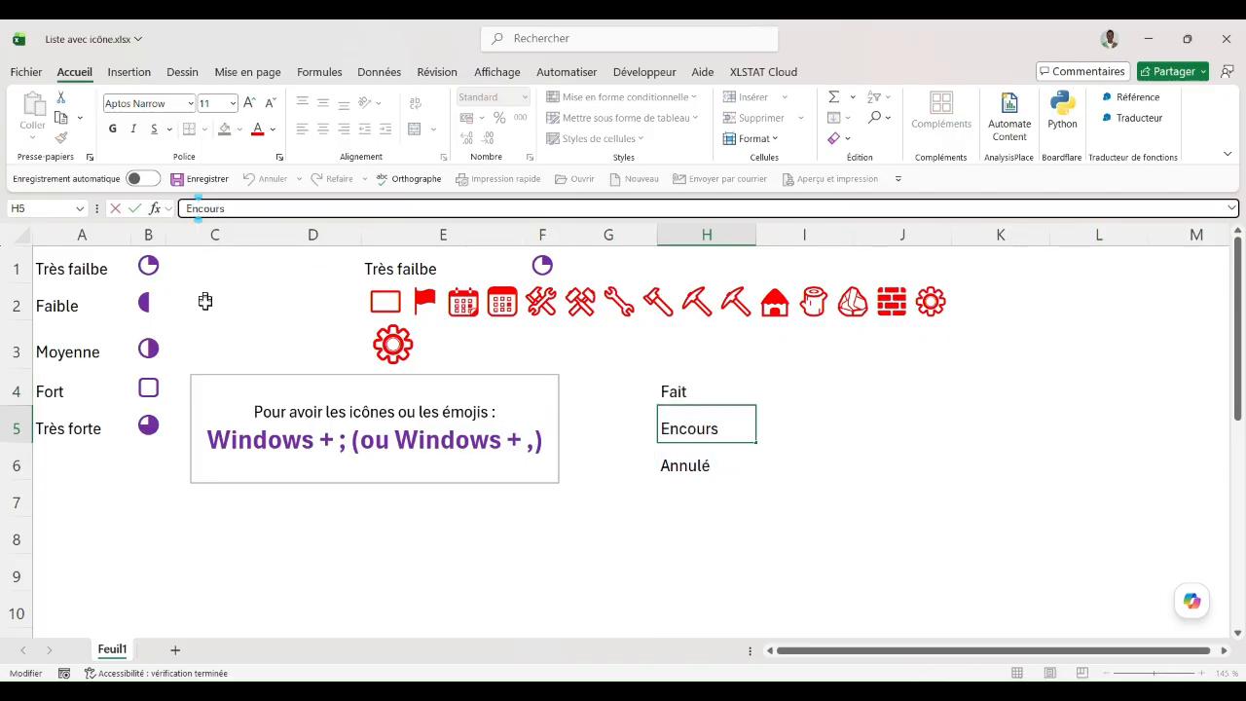
key("Tab")
Step: Align the statuses in H4:H6 vertically to the middle and apply all borders to the range H4:I6
left_click(698, 380)
left_click_drag(698, 381, 694, 468)
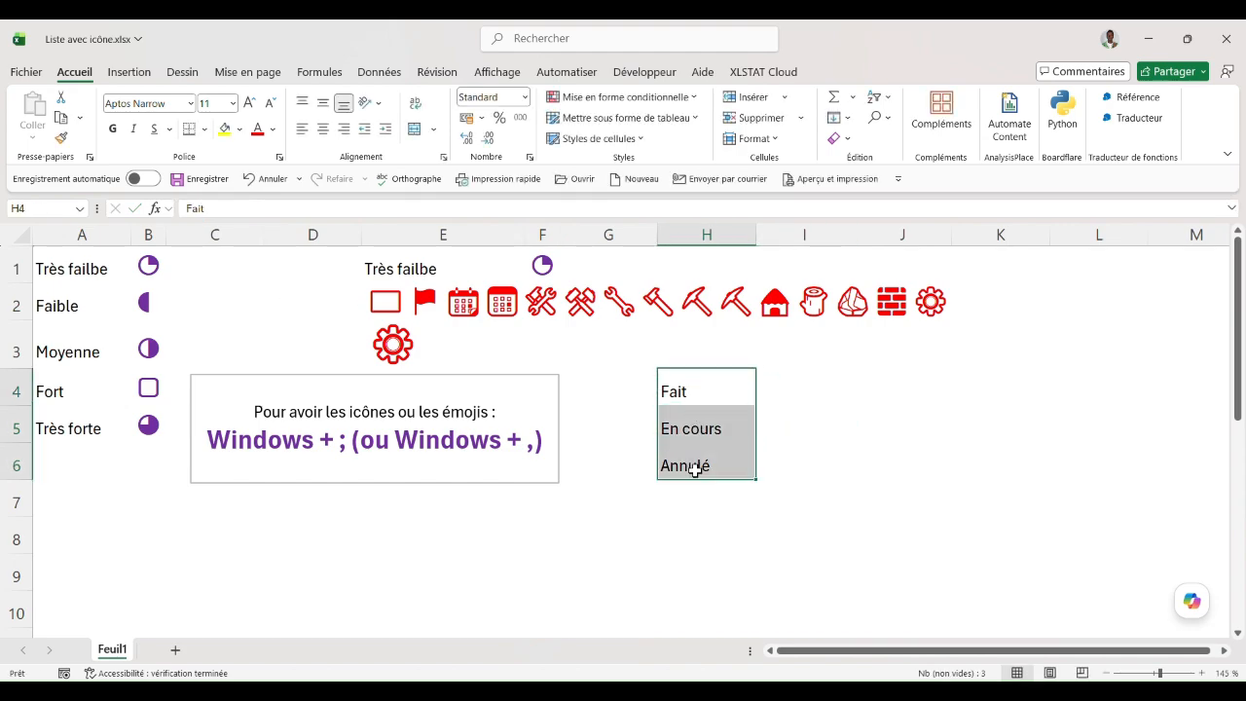
left_click(323, 105)
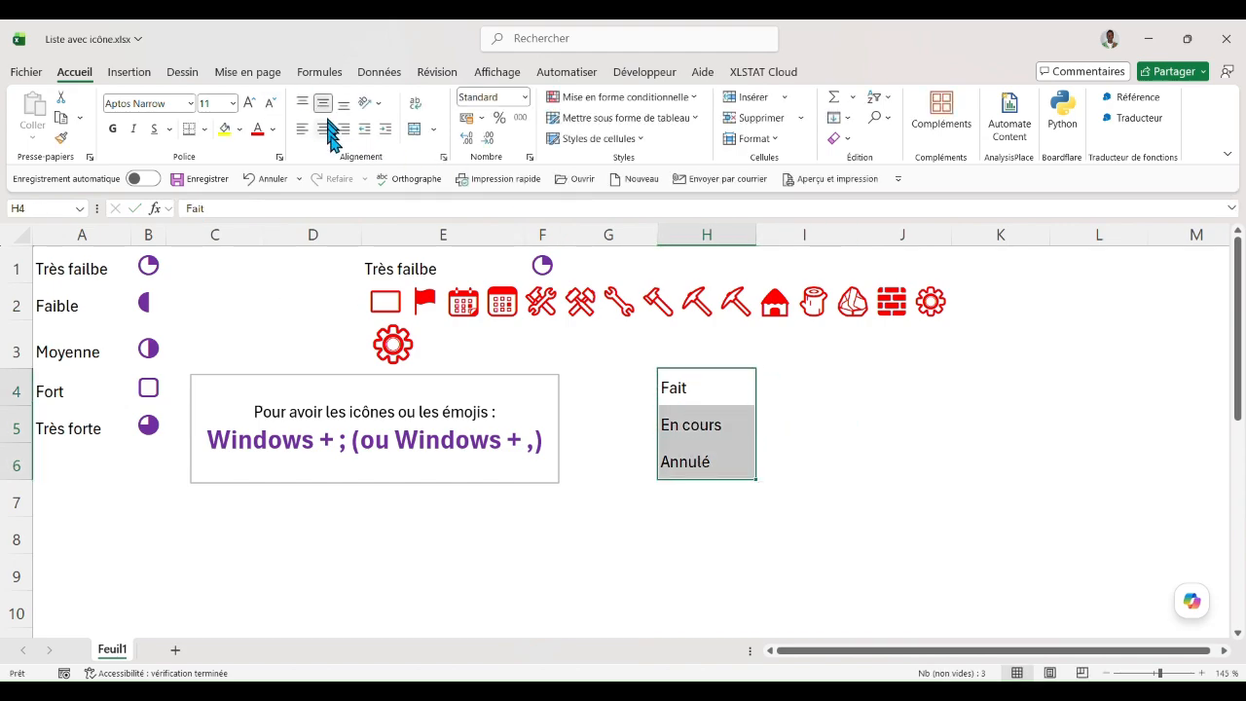
left_click(200, 133)
left_click(243, 295)
left_click_drag(715, 391, 804, 461)
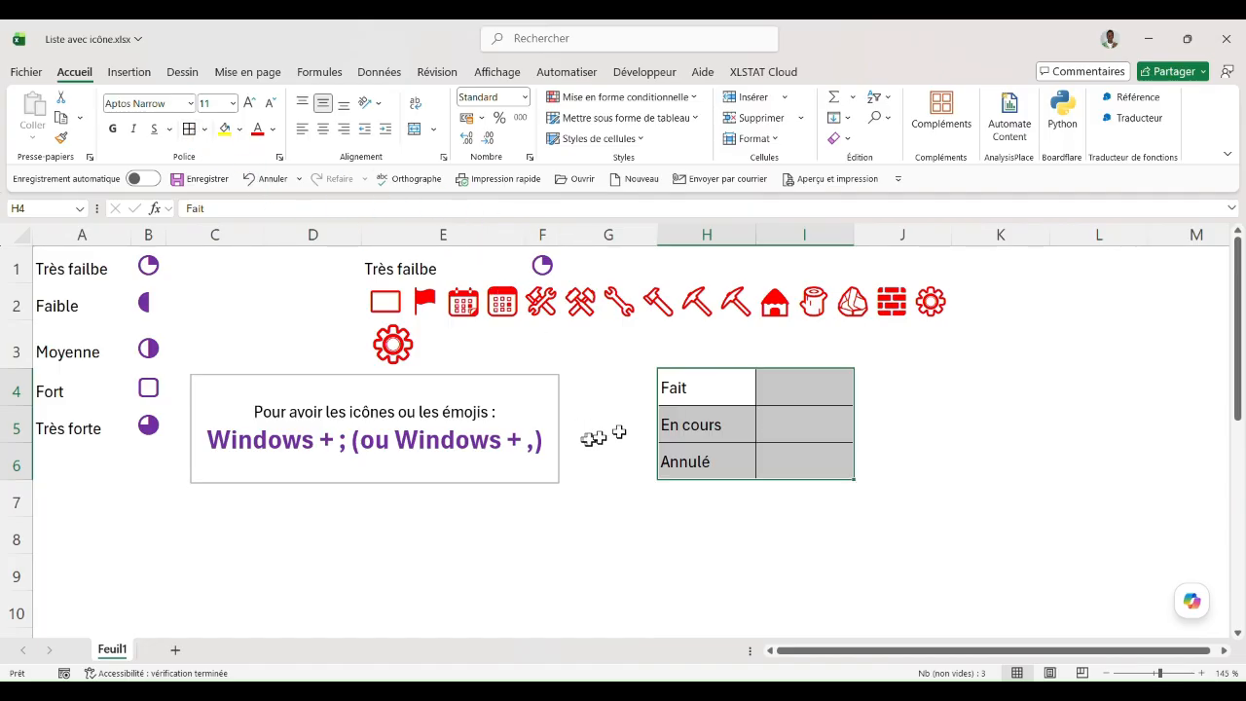
Step: Open the Windows emoji picker for cell I4, move it clear of the table and browse the smiley emojis
mouse_move(822, 390)
left_mouse_down()
mouse_move(807, 451)
mouse_move(804, 381)
mouse_move(821, 412)
mouse_move(806, 406)
left_mouse_up()
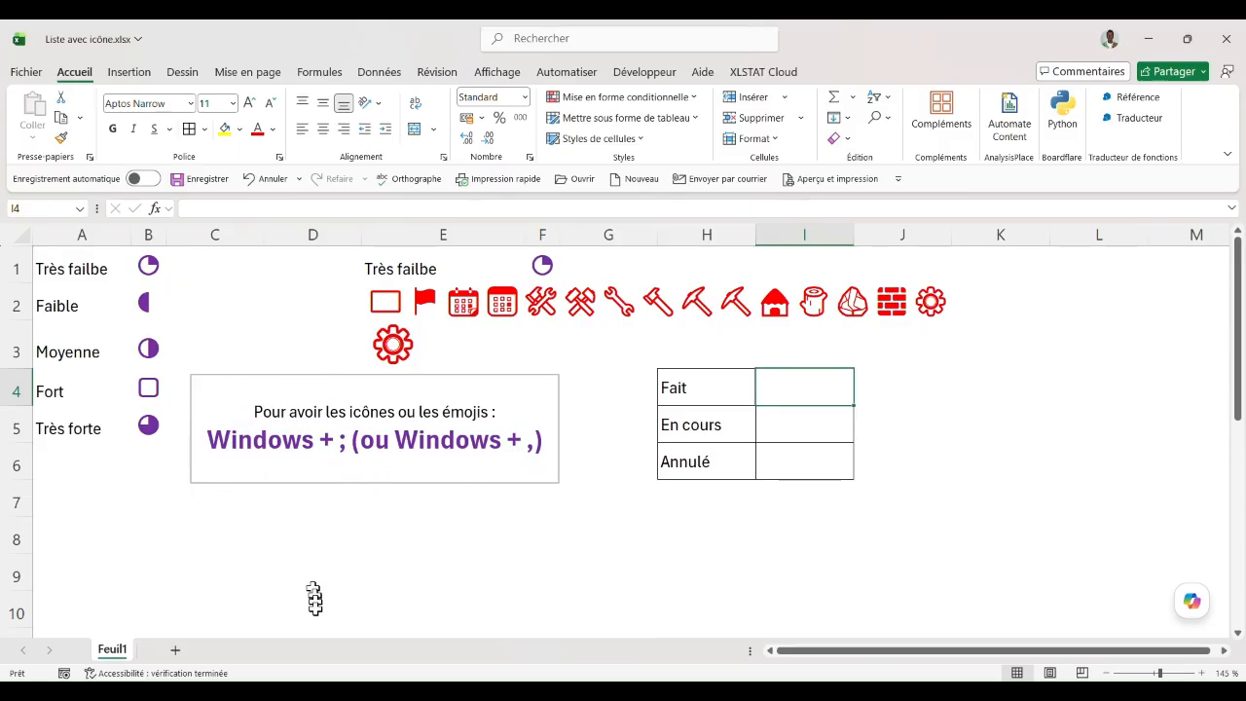
key("super+semicolon")
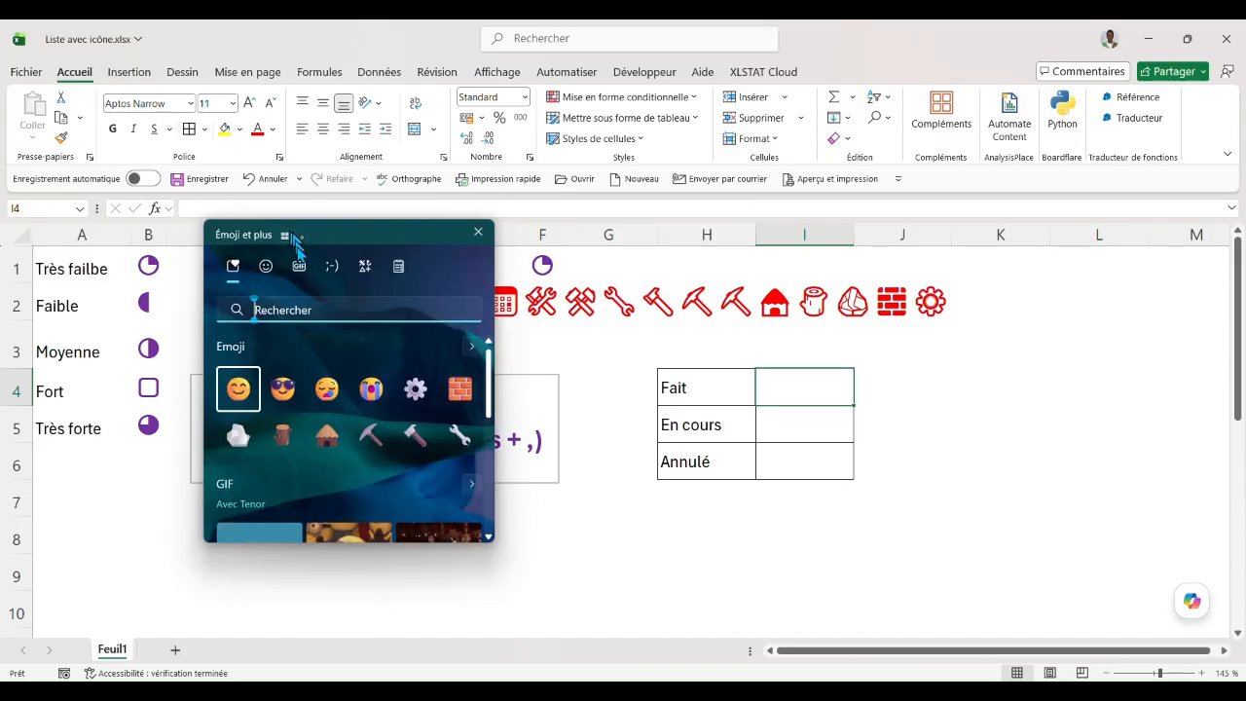
left_click_drag(293, 238, 362, 197)
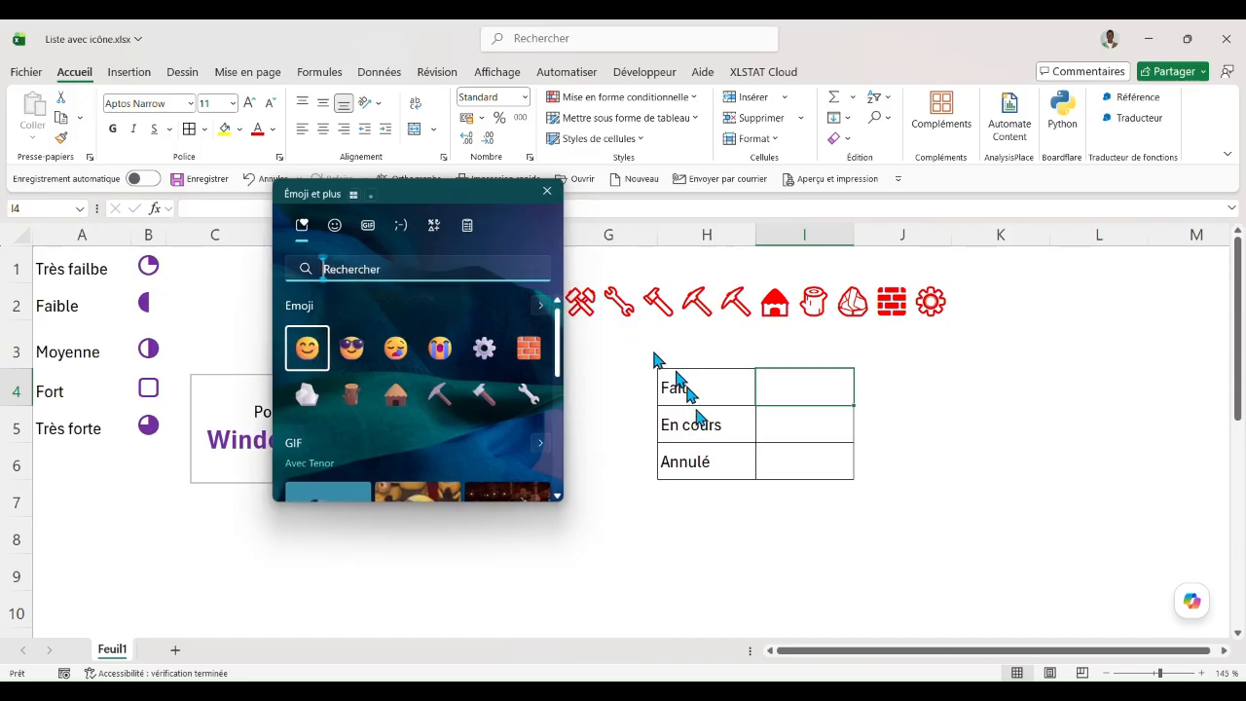
left_click(335, 225)
scroll(423, 394, "down", 5)
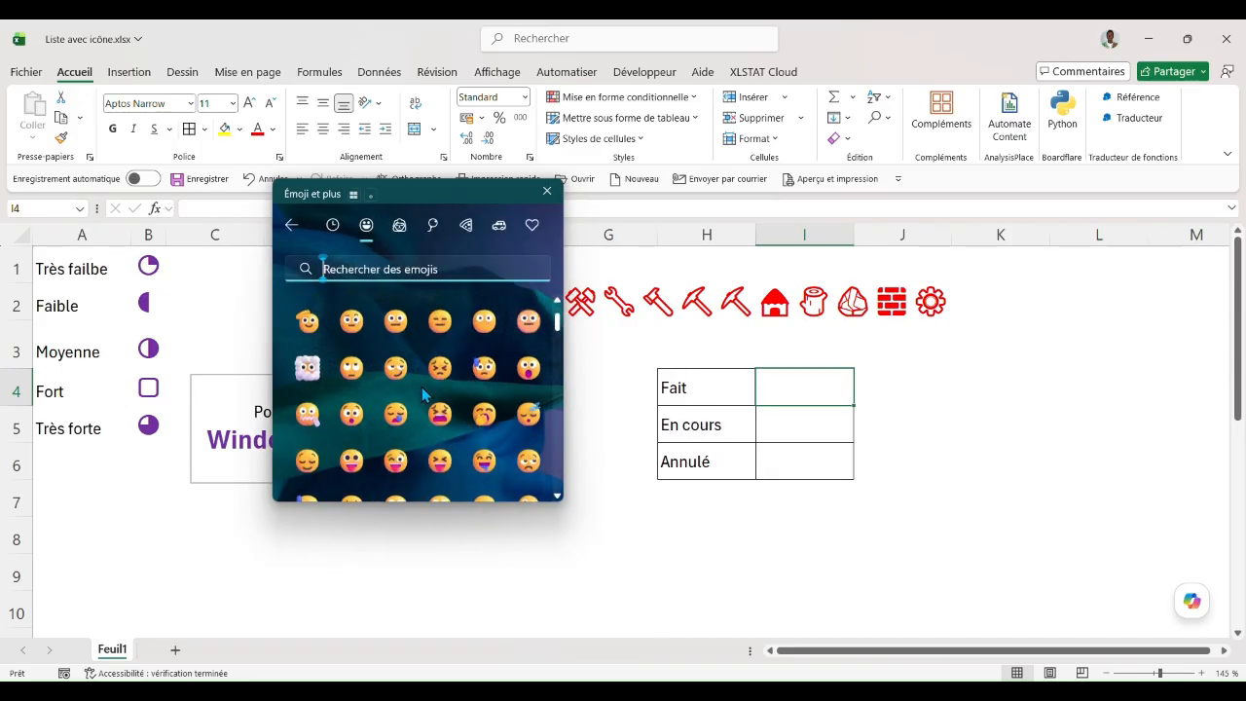
left_click_drag(346, 193, 355, 408)
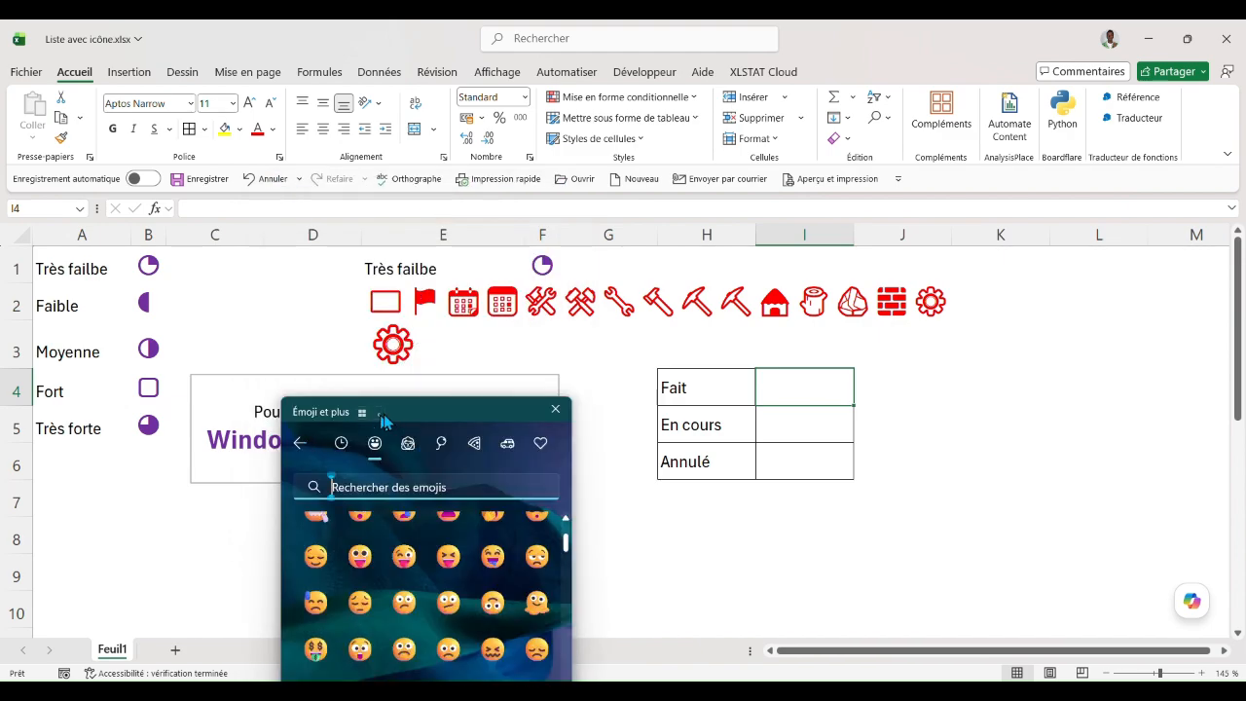
left_click_drag(480, 425, 1122, 110)
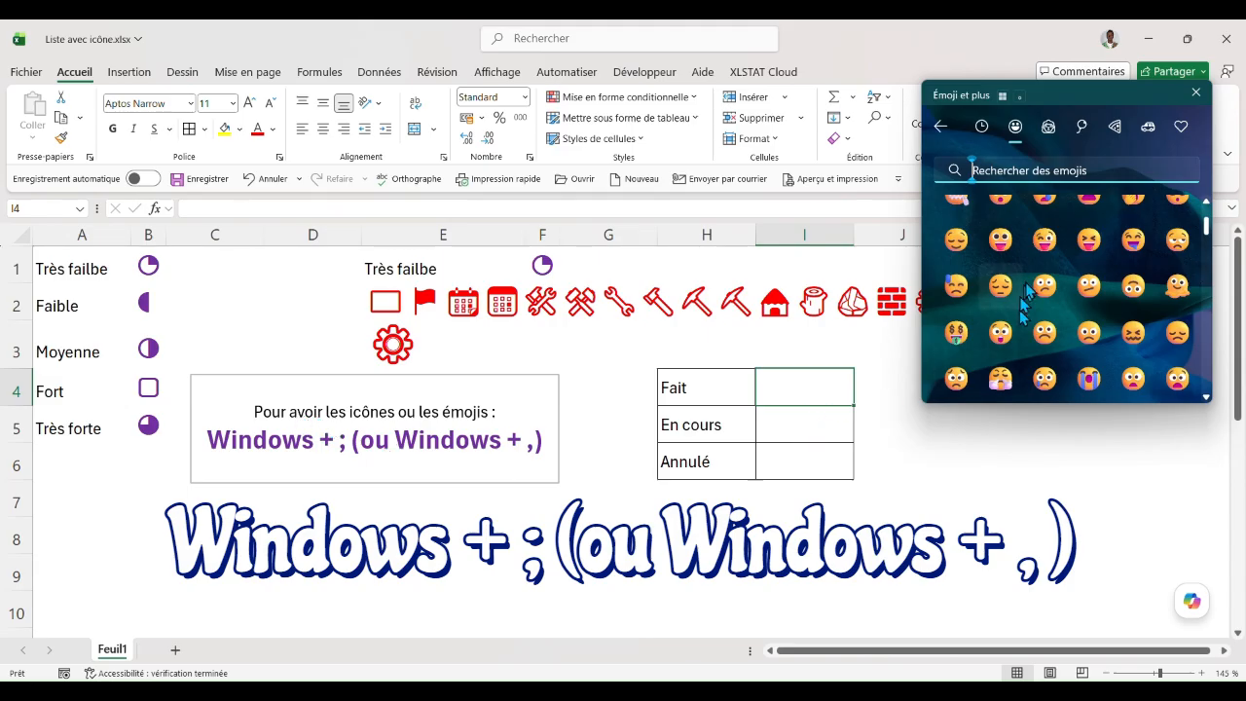
scroll(1051, 302, "down", 2)
scroll(1056, 310, "down", 3)
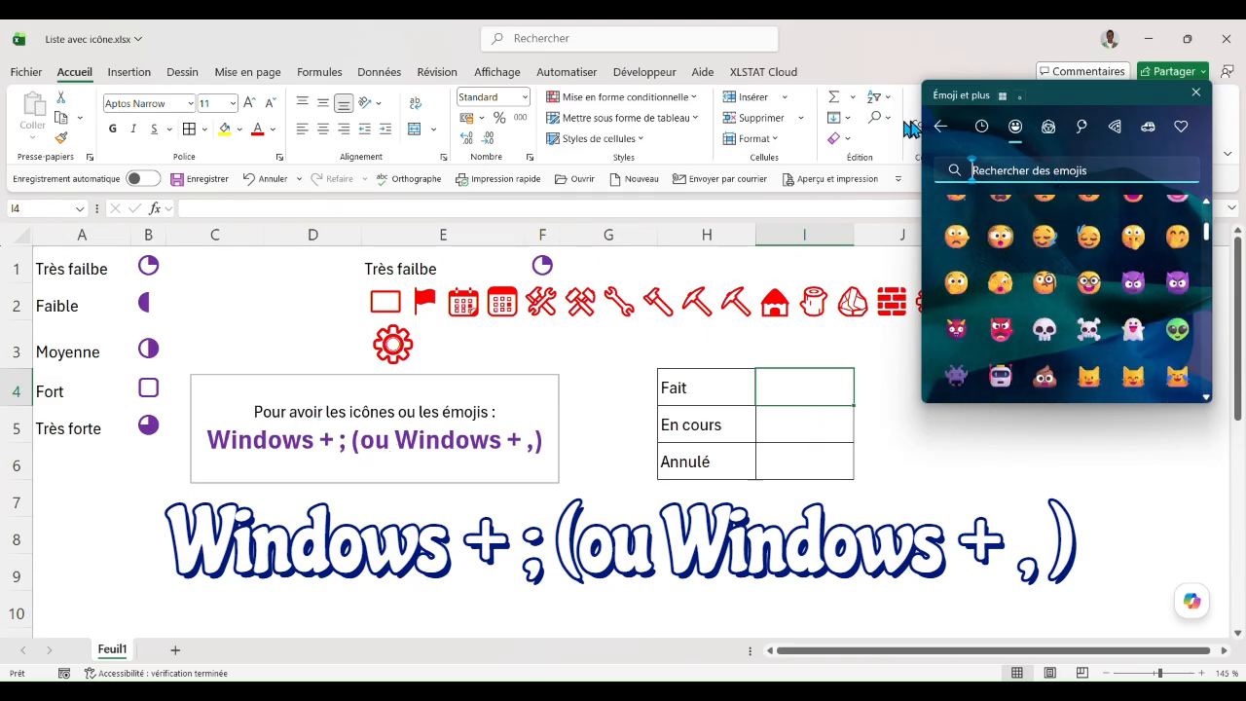
left_click(941, 128)
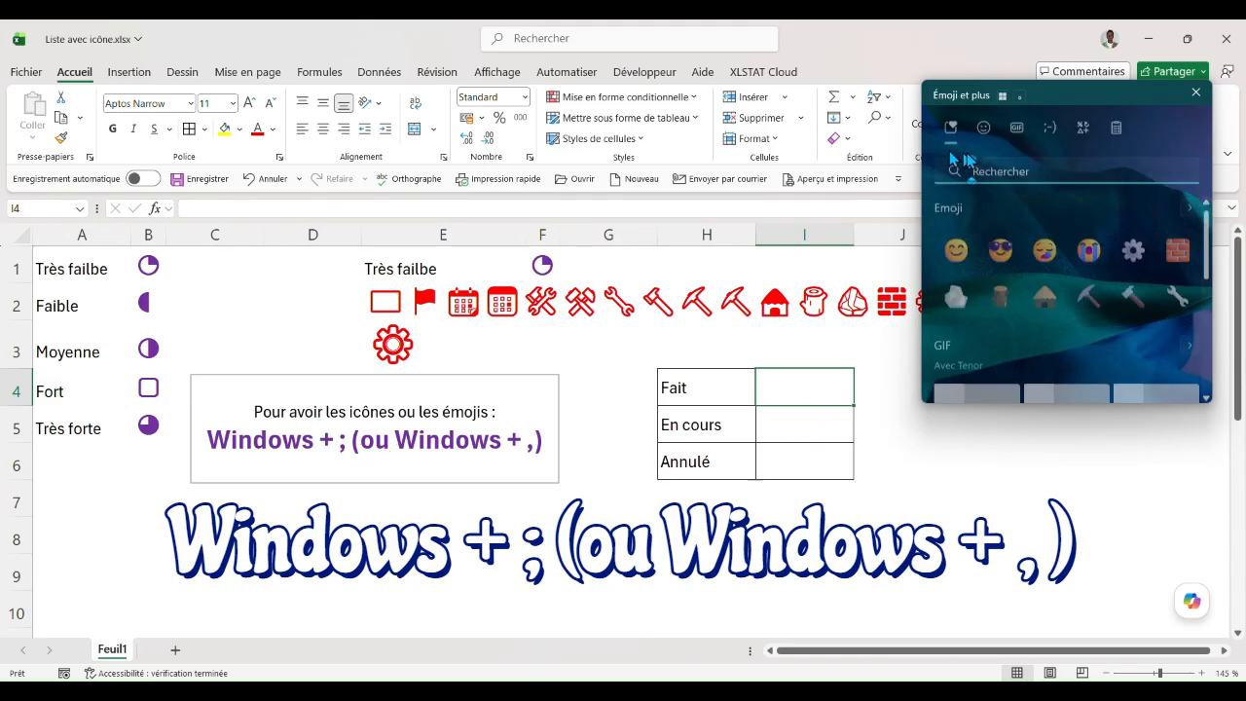
Step: Browse the picker's symbol categories through to the supplementary symbols, discarding any stray character inserted in I4
left_click(1084, 129)
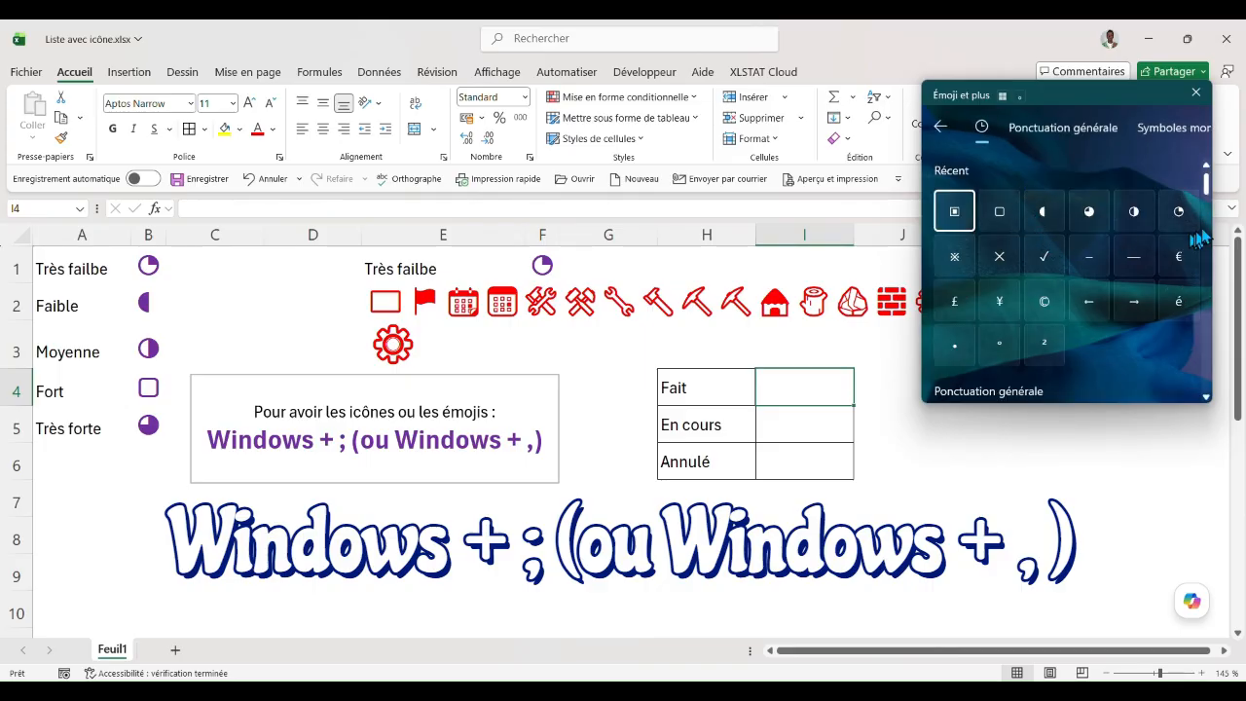
scroll(1163, 240, "down", 2)
left_click_drag(1205, 184, 1193, 322)
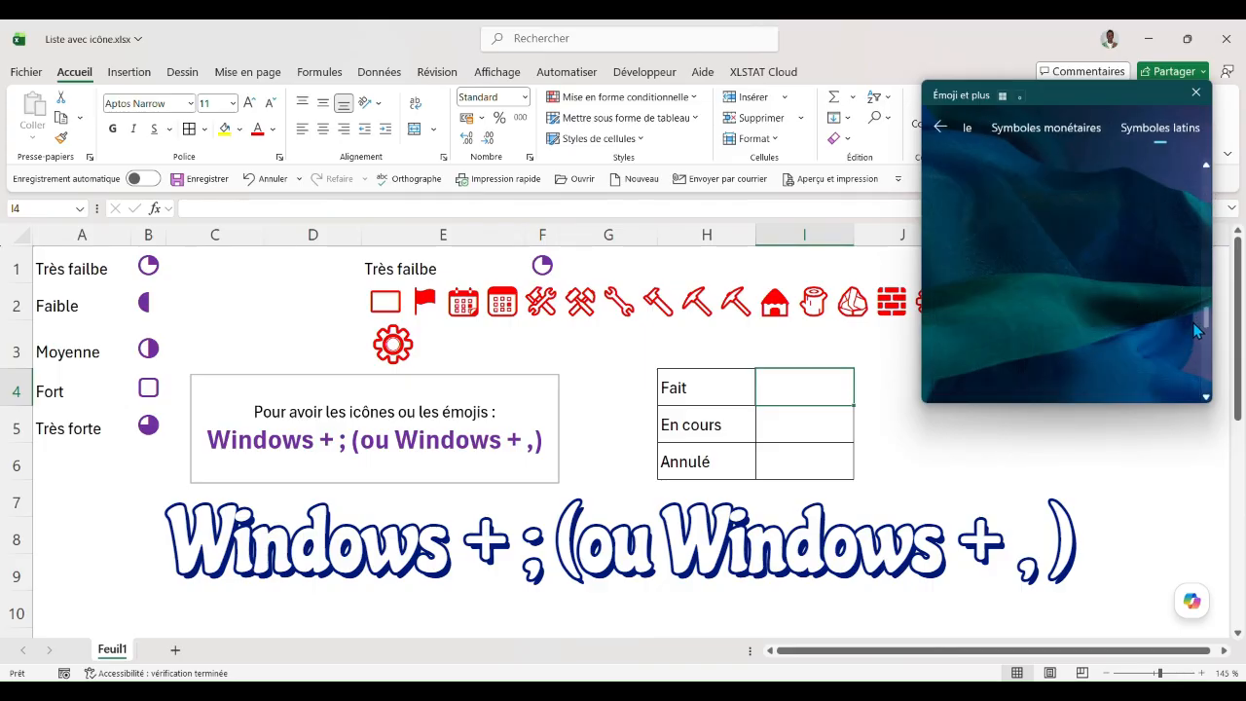
left_click(1177, 333)
scroll(1119, 358, "down", 3)
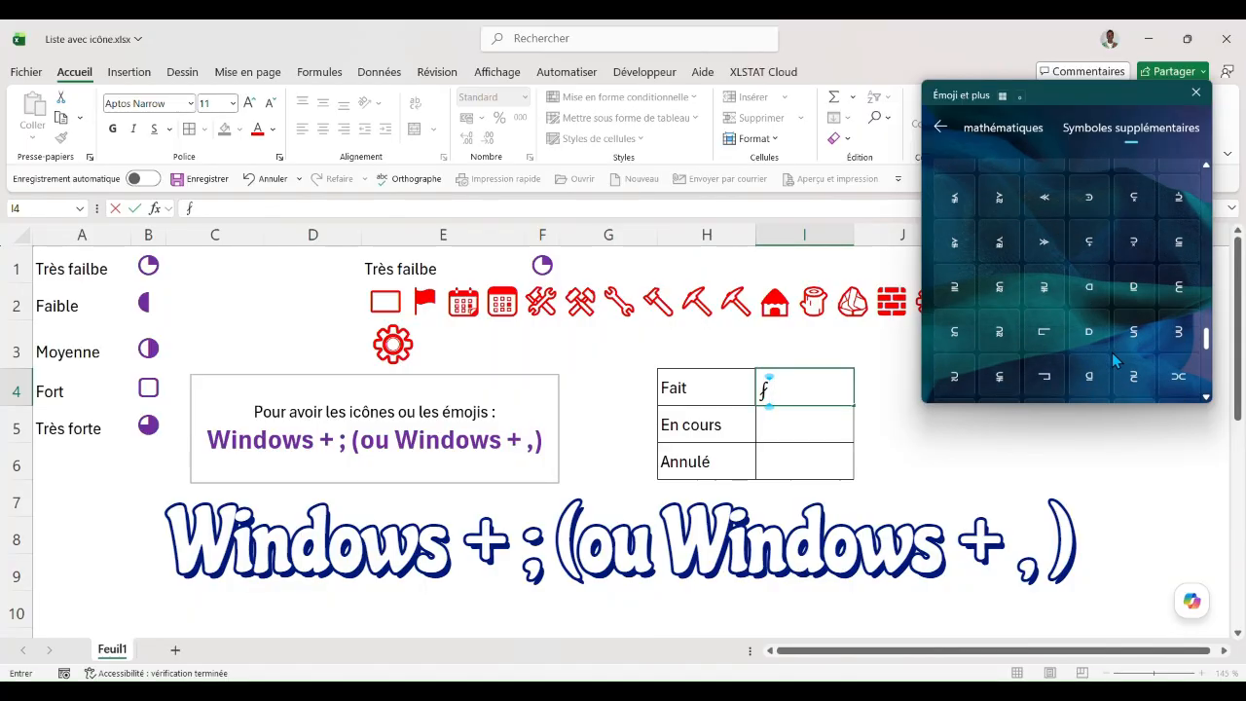
scroll(1117, 360, "down", 3)
left_click_drag(1206, 350, 1200, 114)
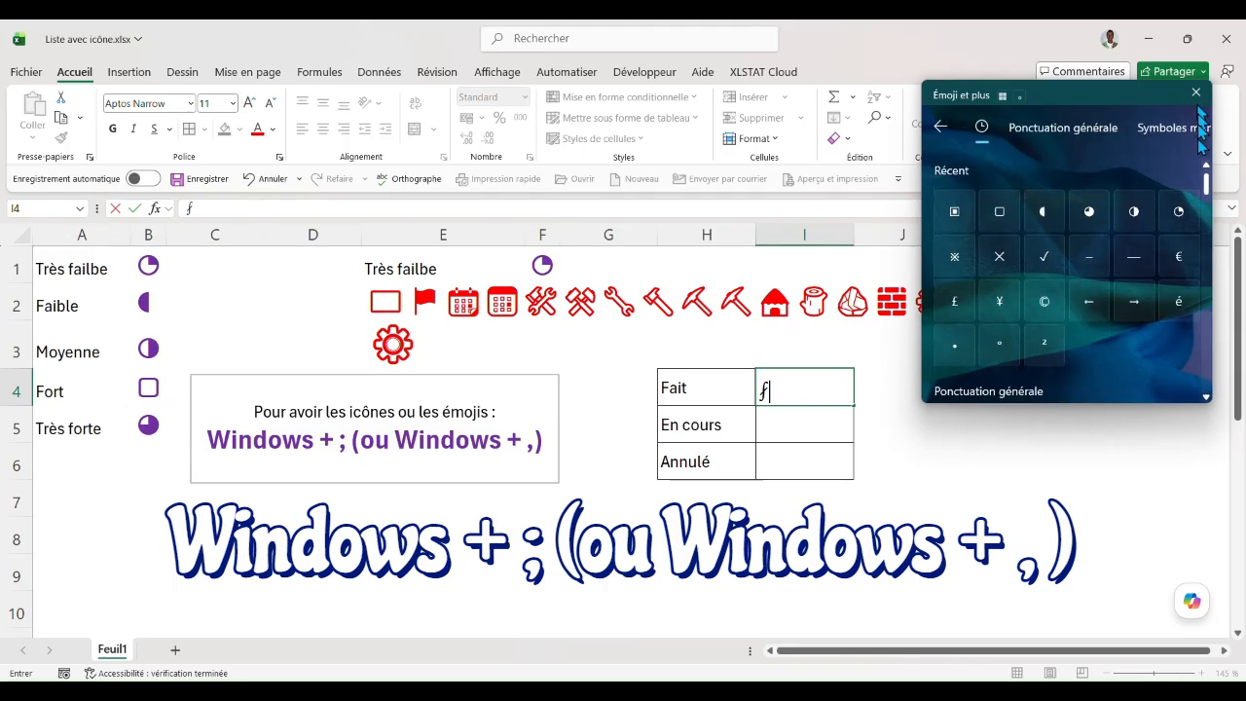
key("Escape")
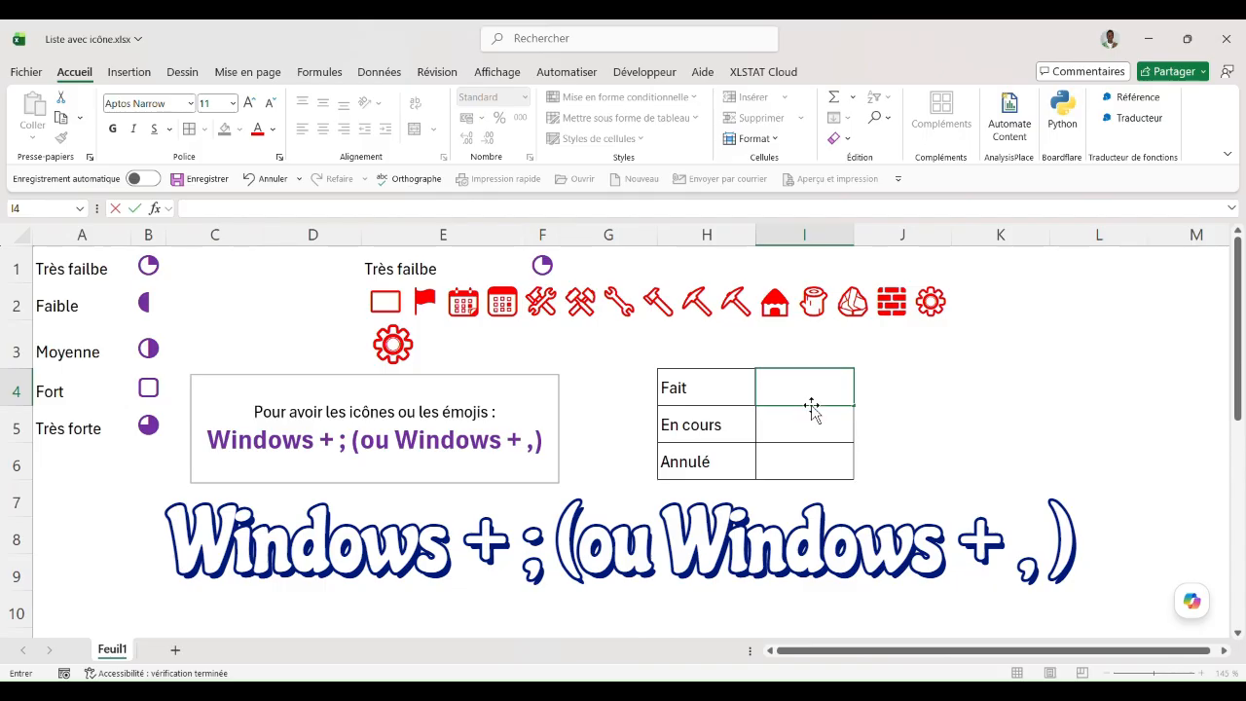
left_click(804, 423)
left_click(804, 391)
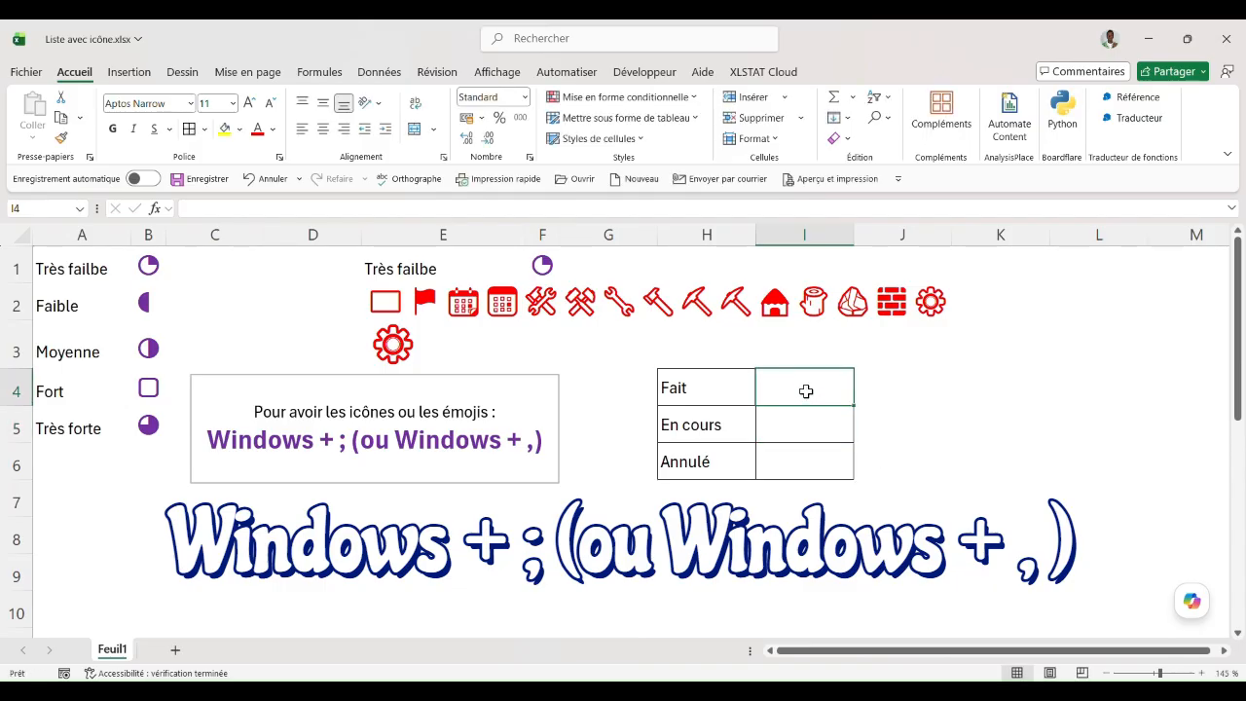
key("super+period")
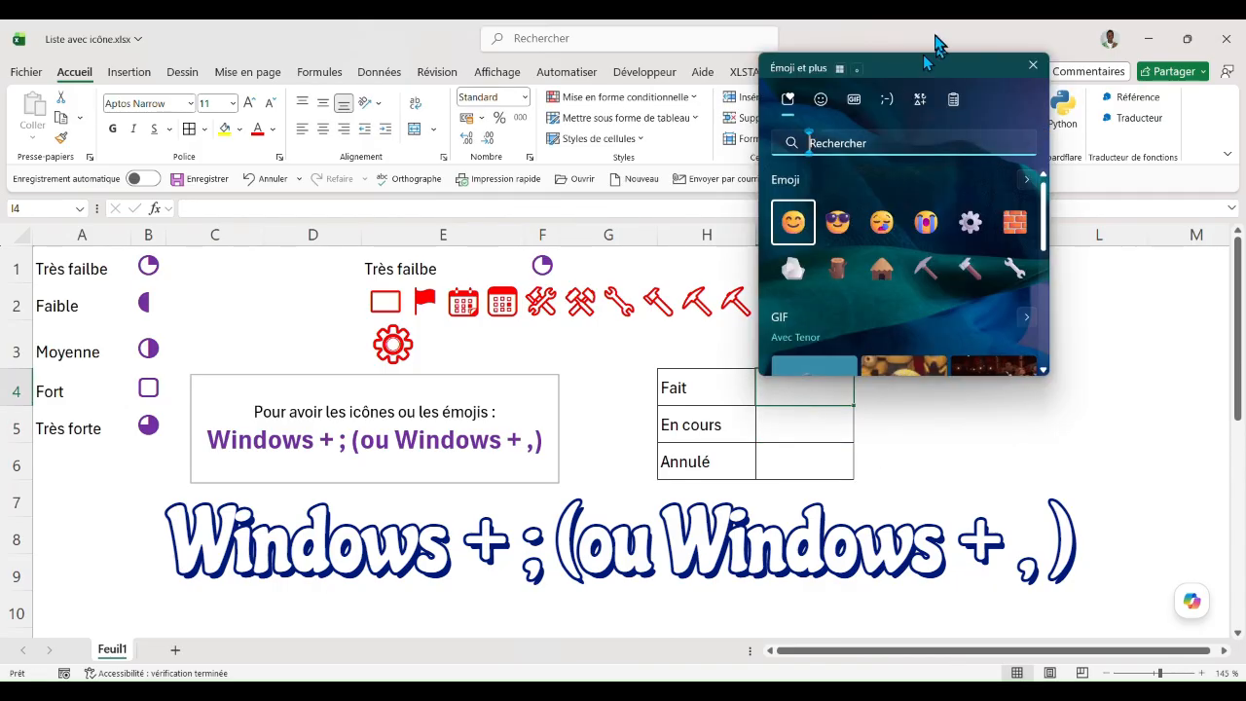
left_click(886, 100)
left_click_drag(876, 61, 1022, 89)
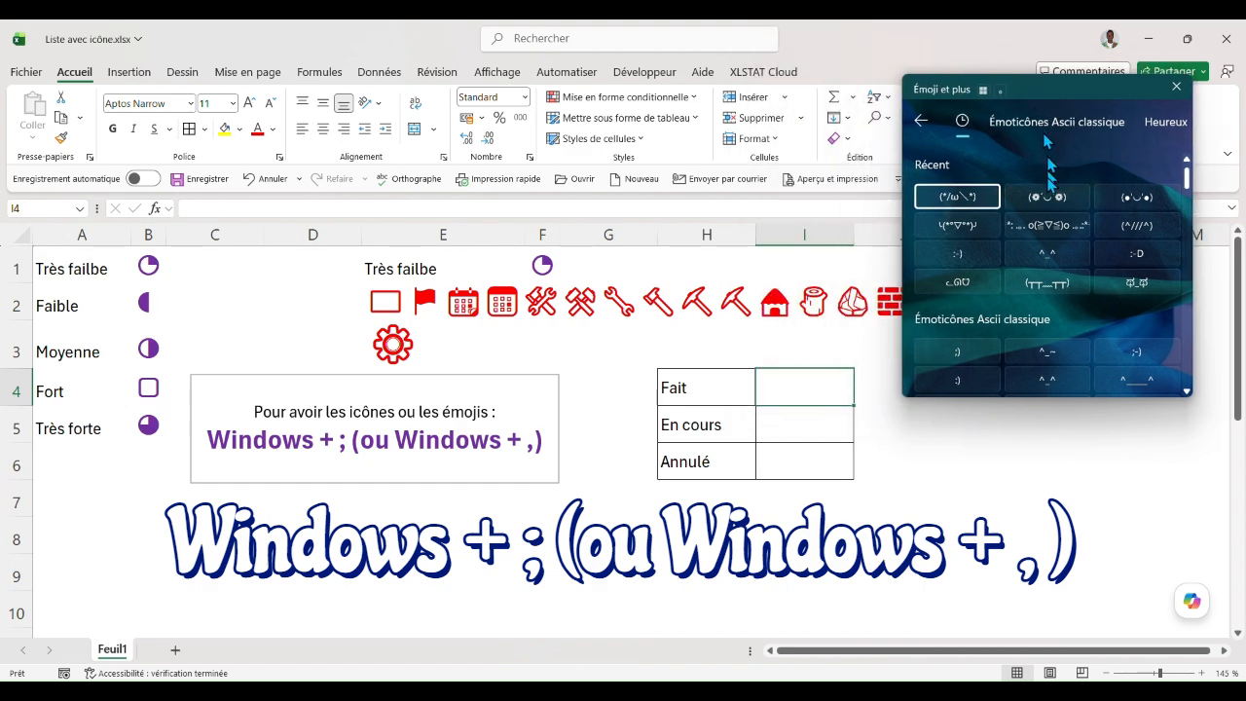
left_click(918, 121)
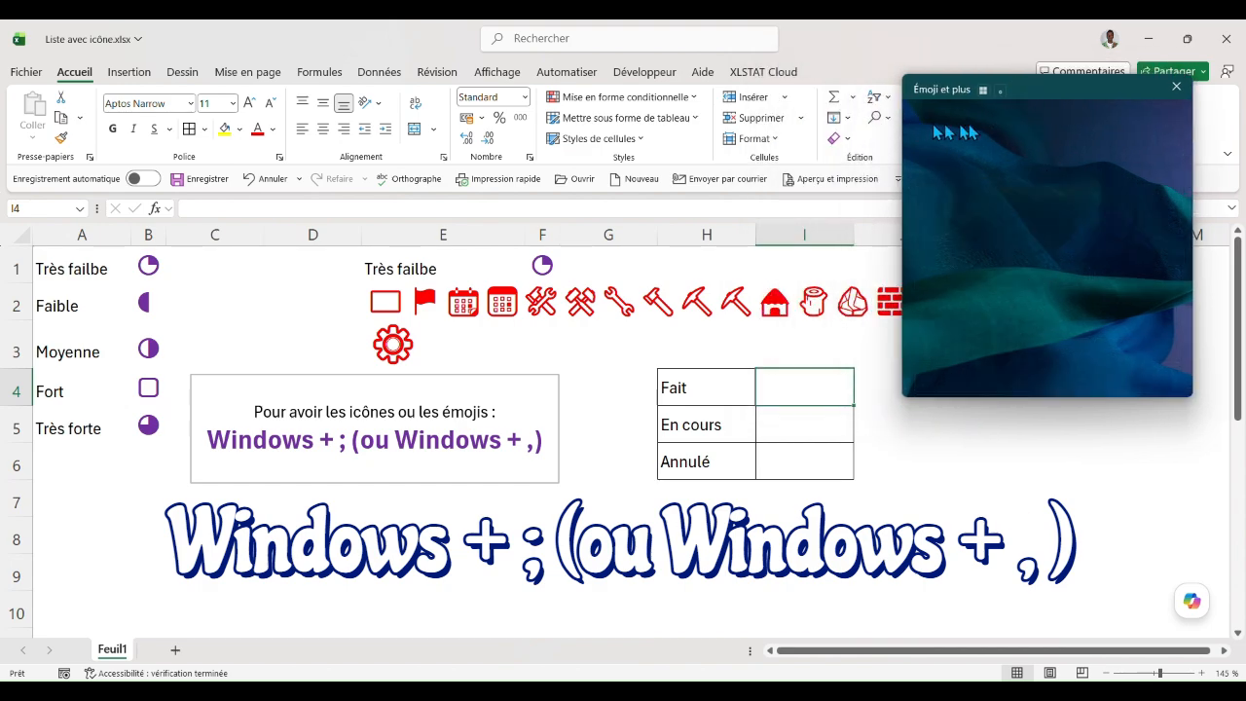
left_click(1067, 125)
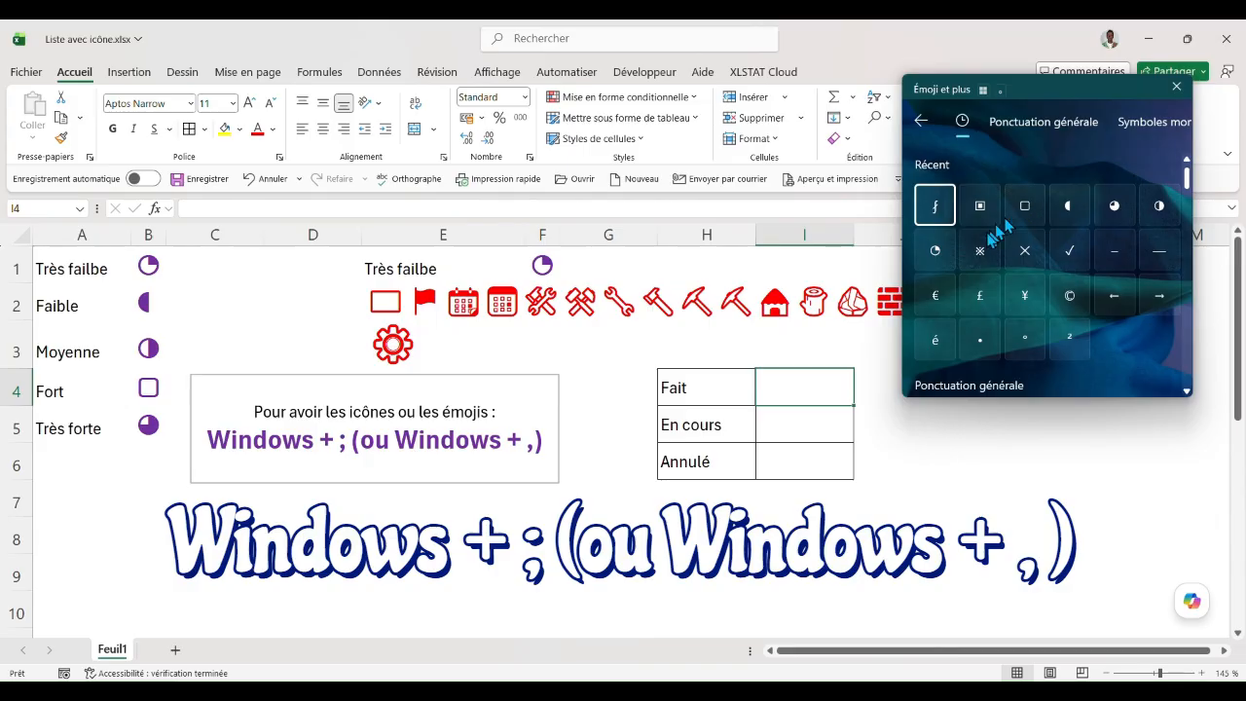
left_click(1073, 250)
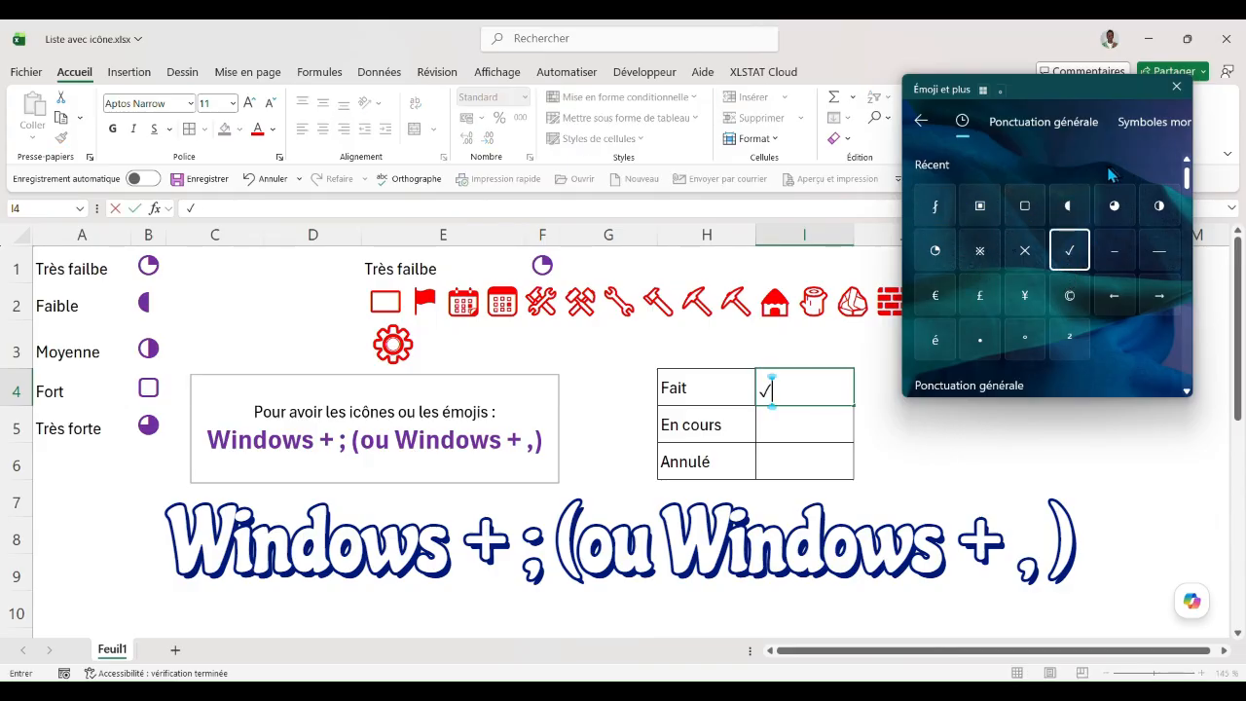
key("Escape")
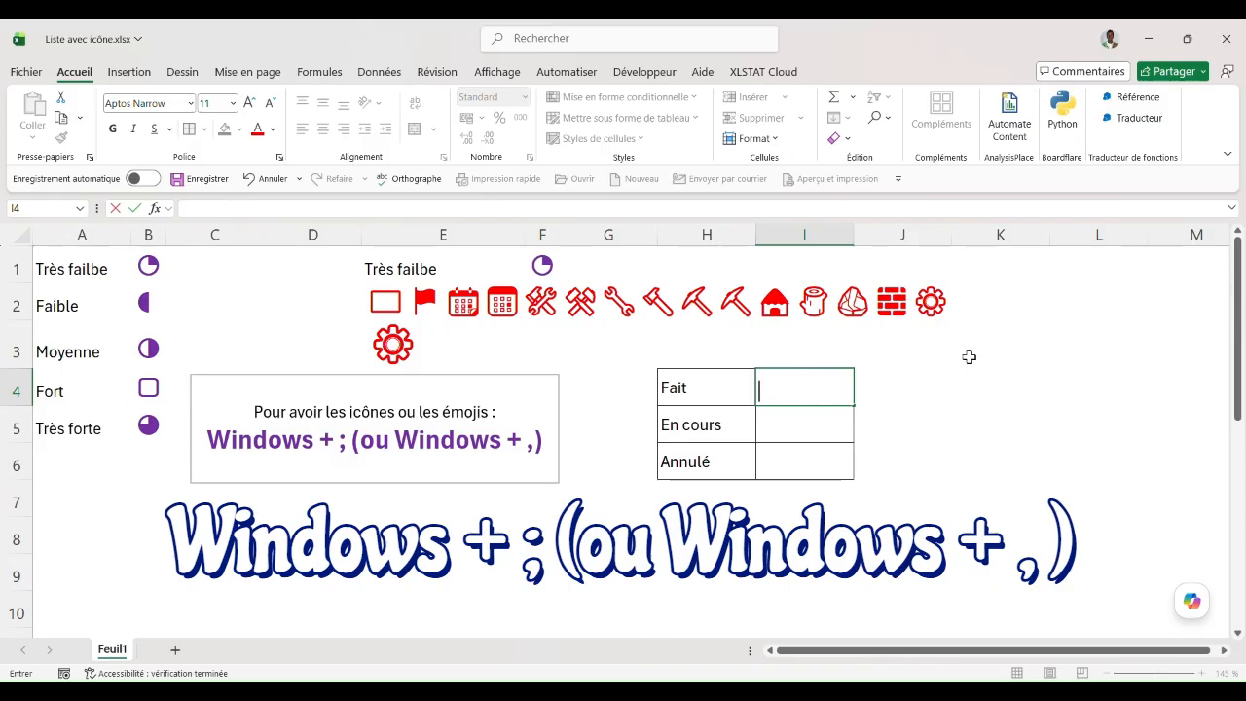
key("super+semicolon")
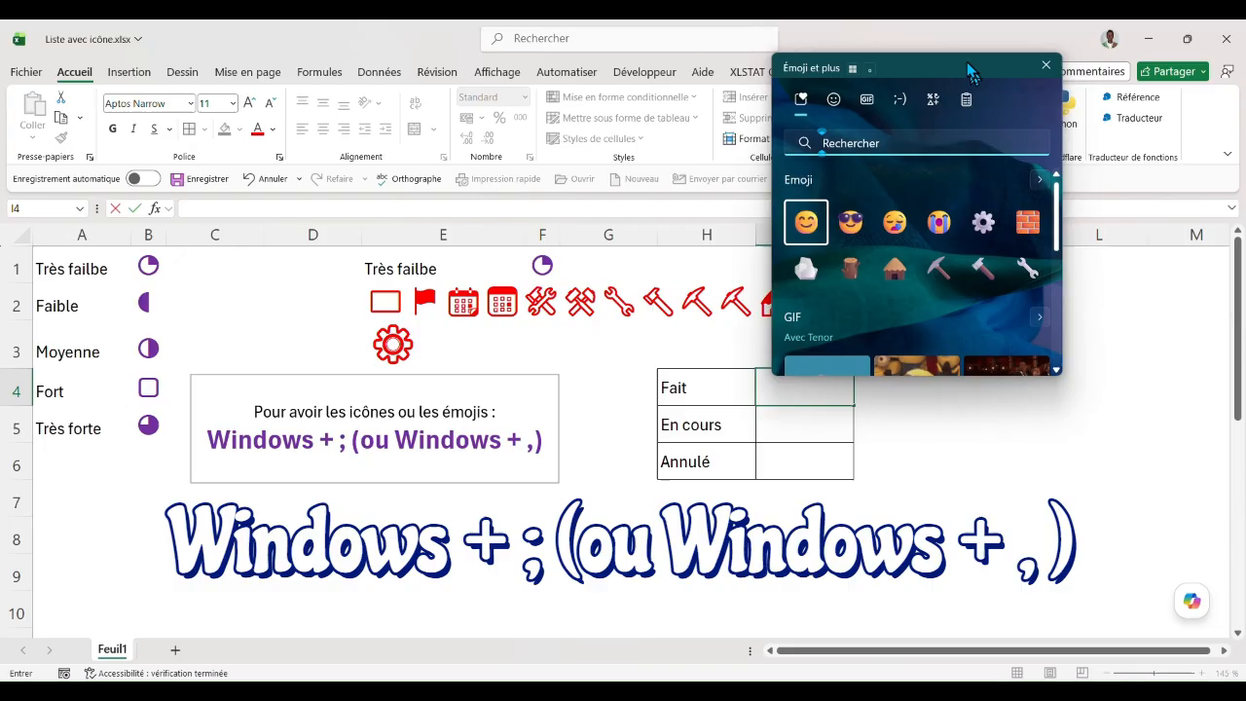
key("Escape")
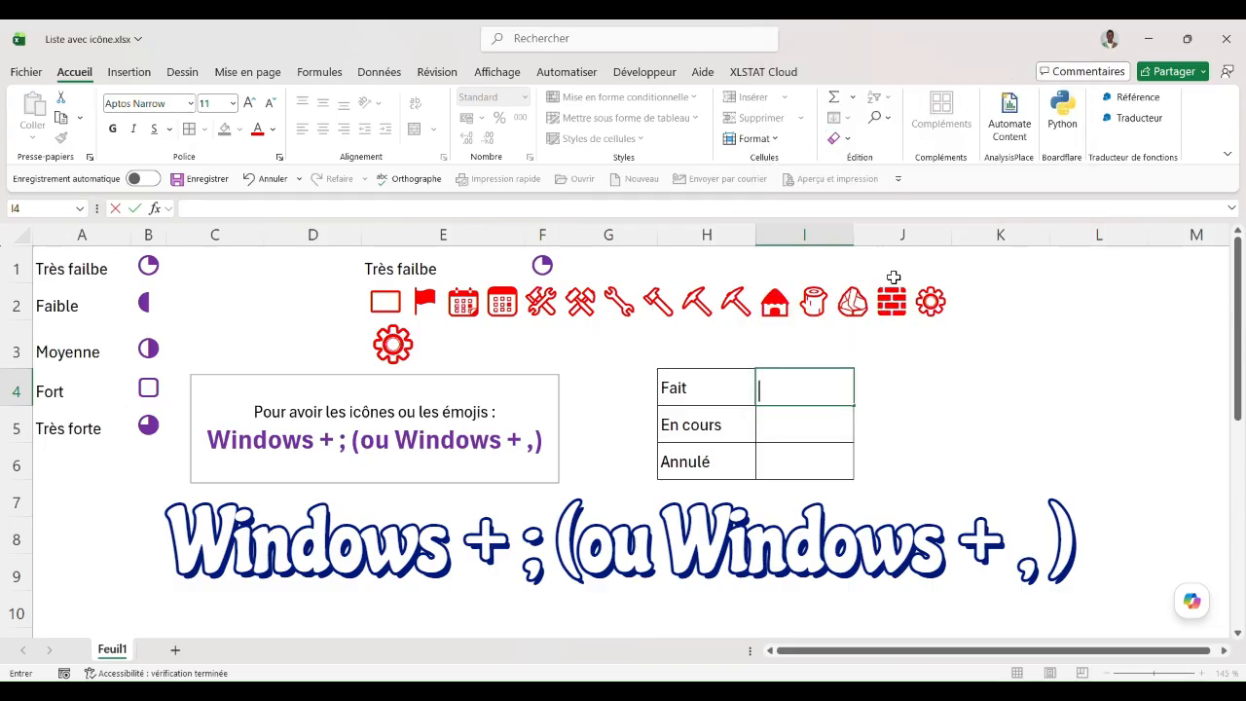
Step: Insert the ▣ symbol from the emoji picker's recent symbols in cell I4, beside Fait
key("super+semicolon")
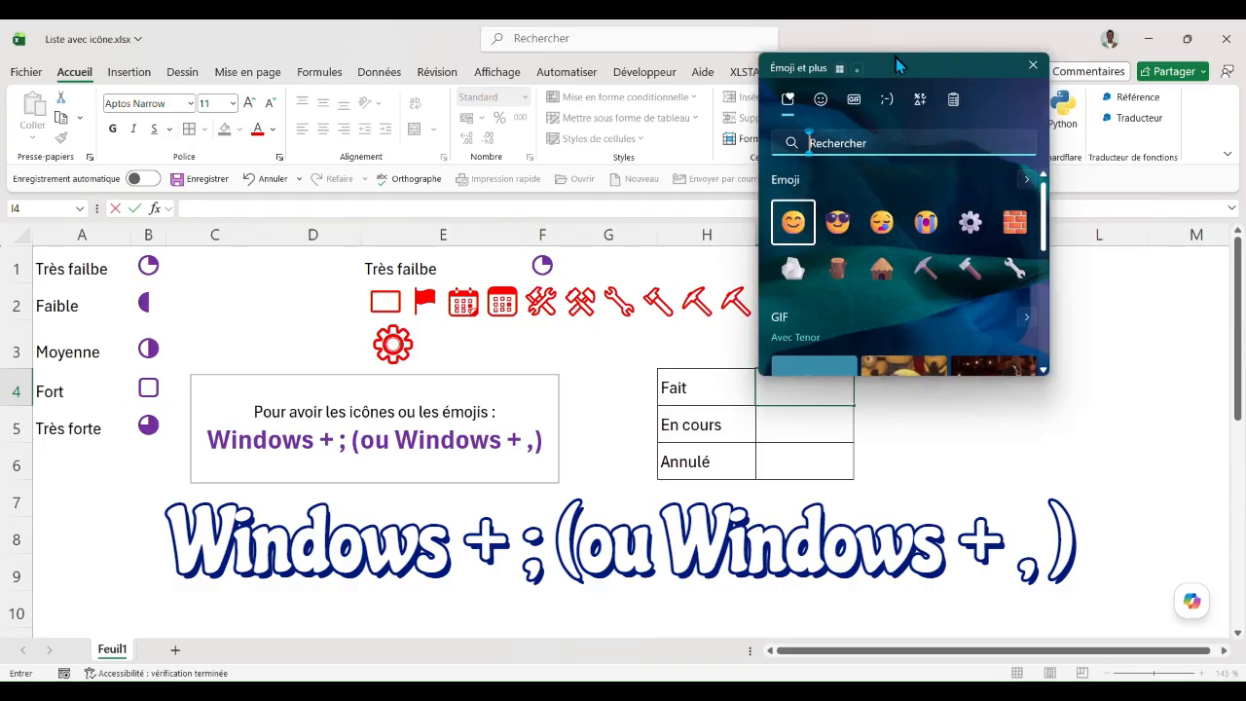
left_click_drag(896, 58, 1059, 102)
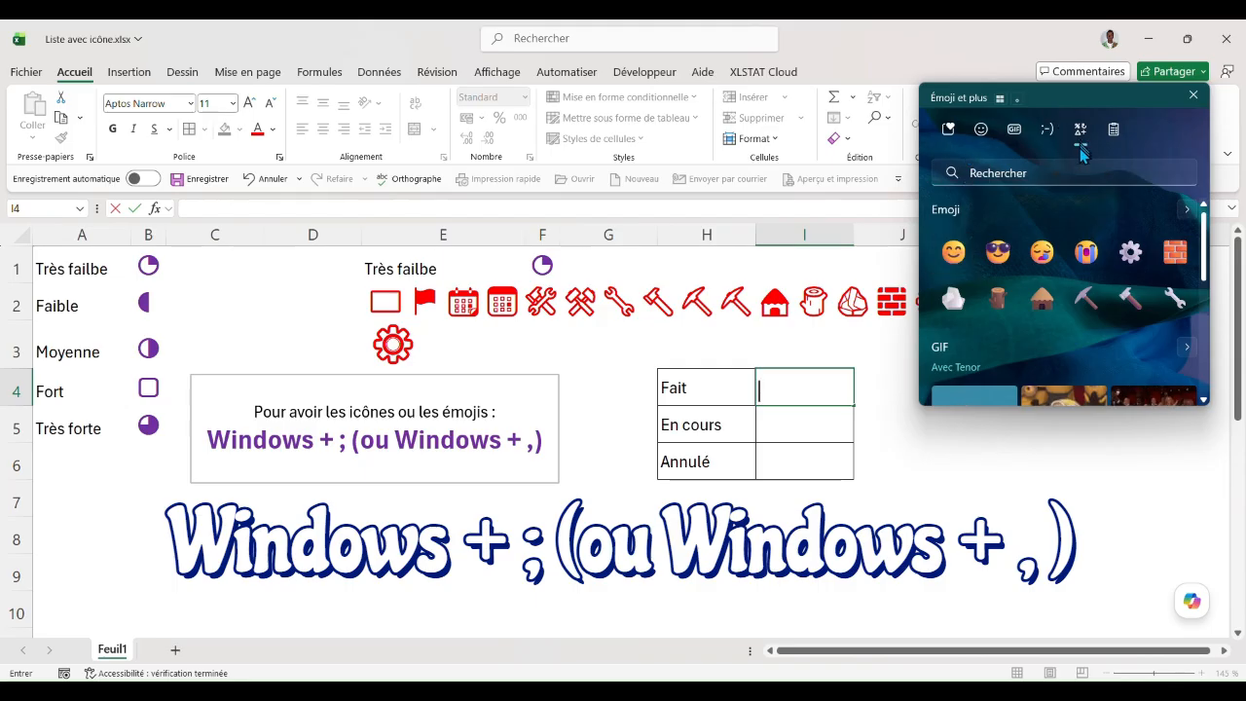
left_click(1081, 129)
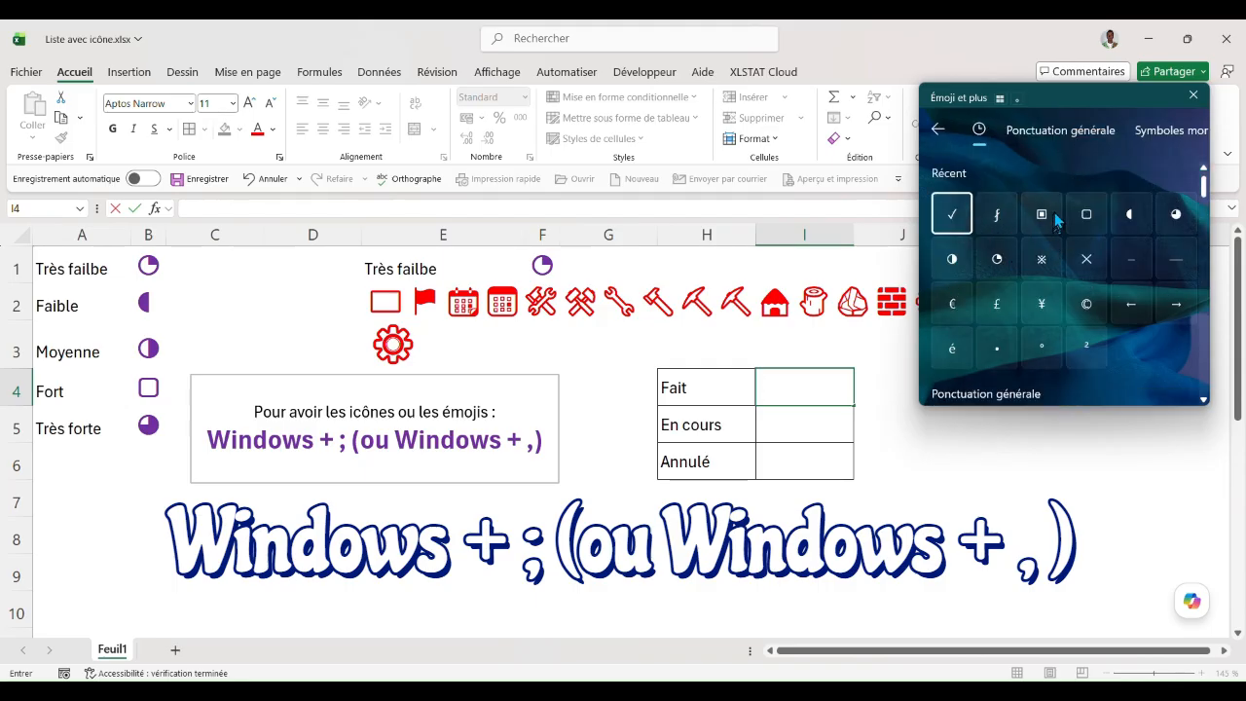
left_click(1043, 220)
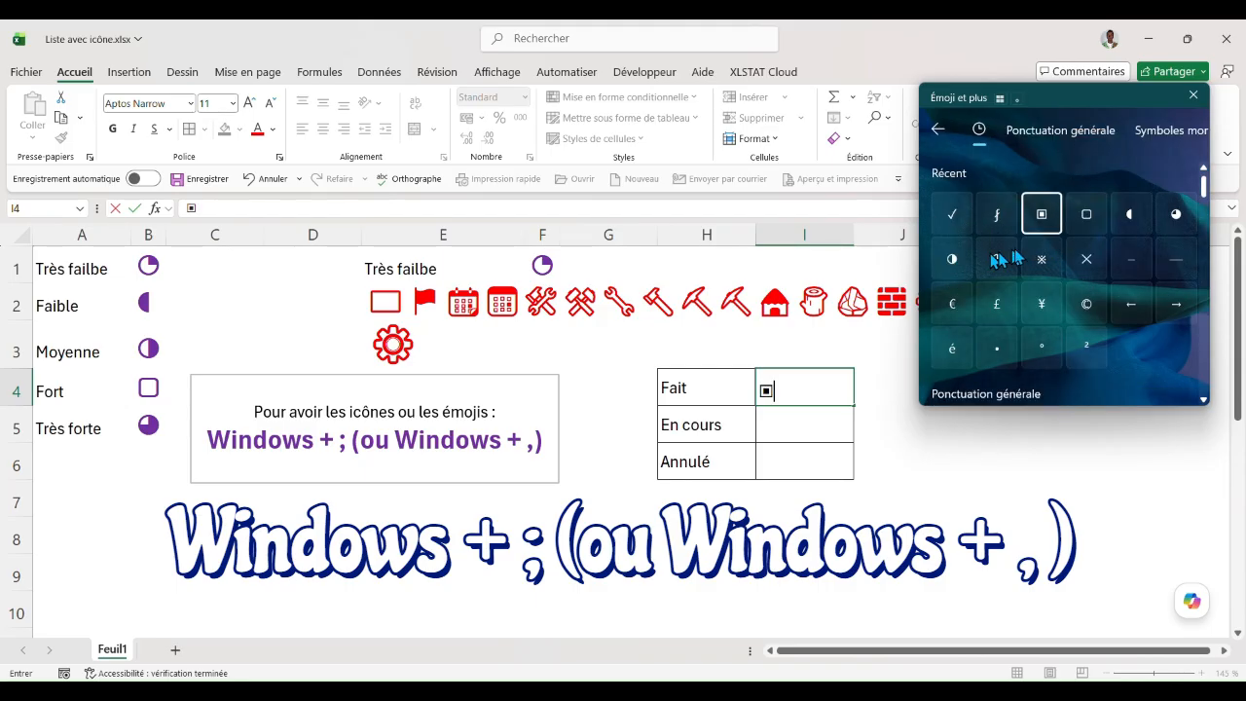
Step: Insert the ▢ rounded square symbol from the emoji picker's recent symbols in cell I5, beside En cours
left_click(816, 427)
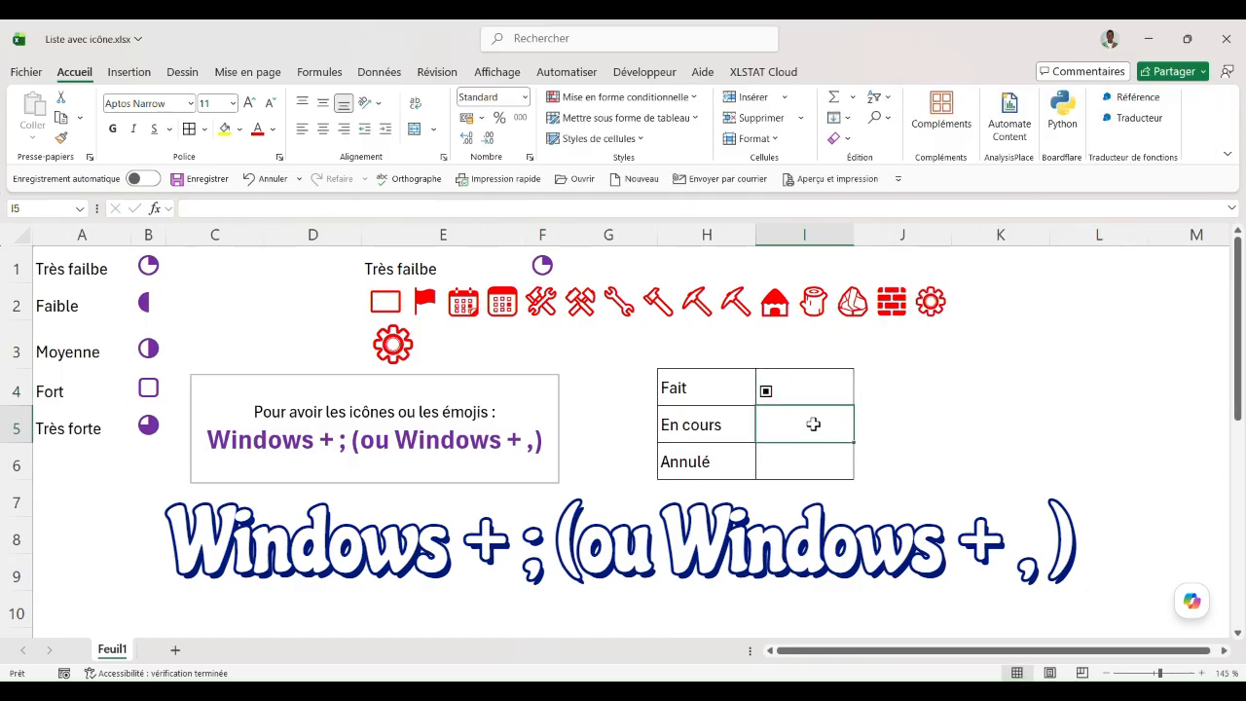
key("super+semicolon")
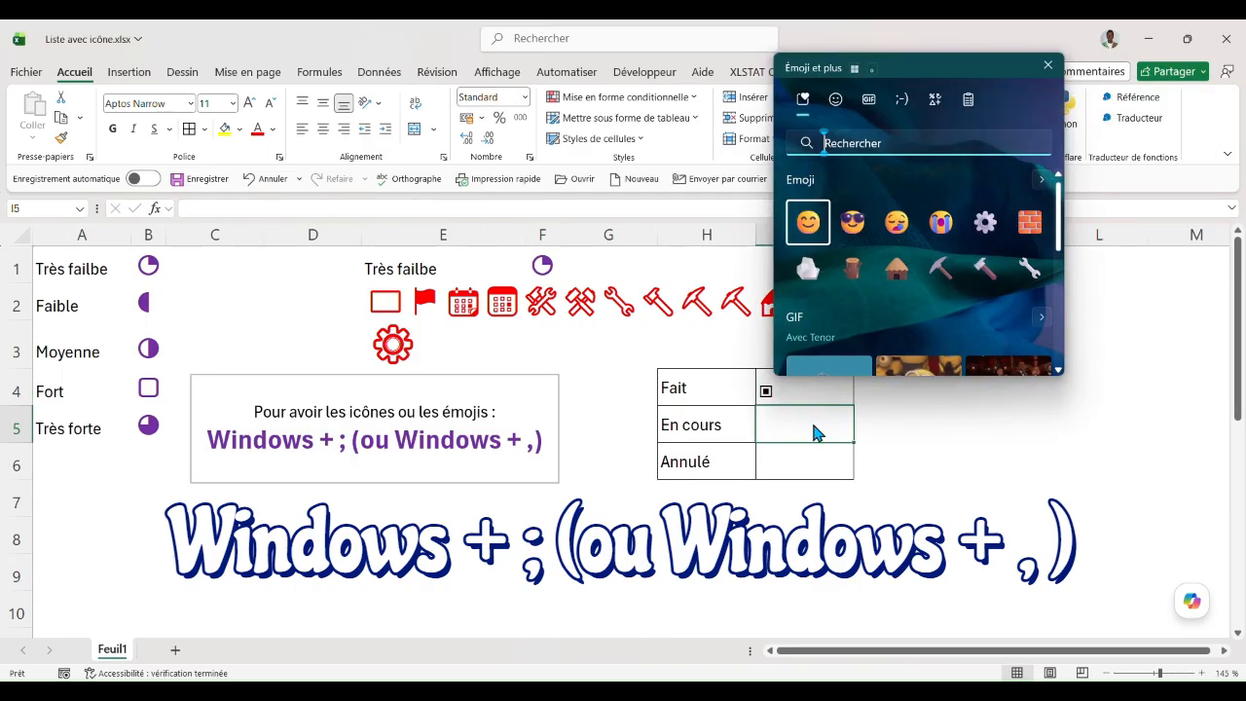
left_click(939, 100)
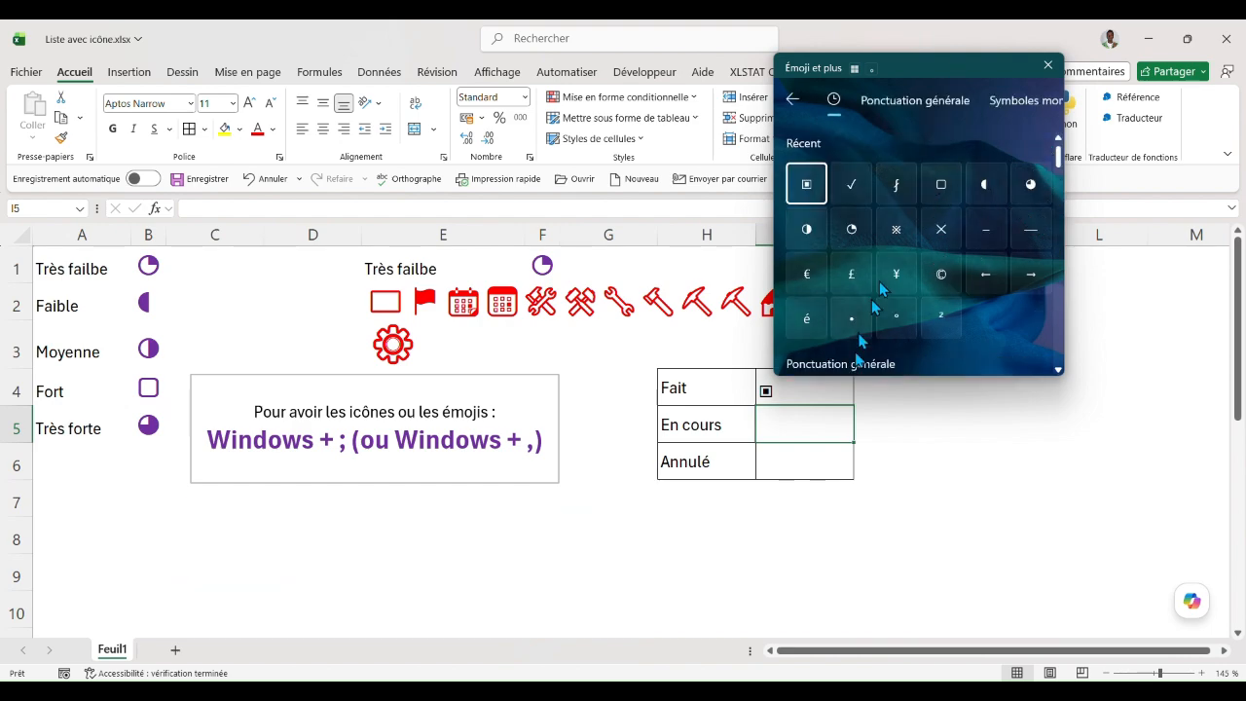
left_click(936, 188)
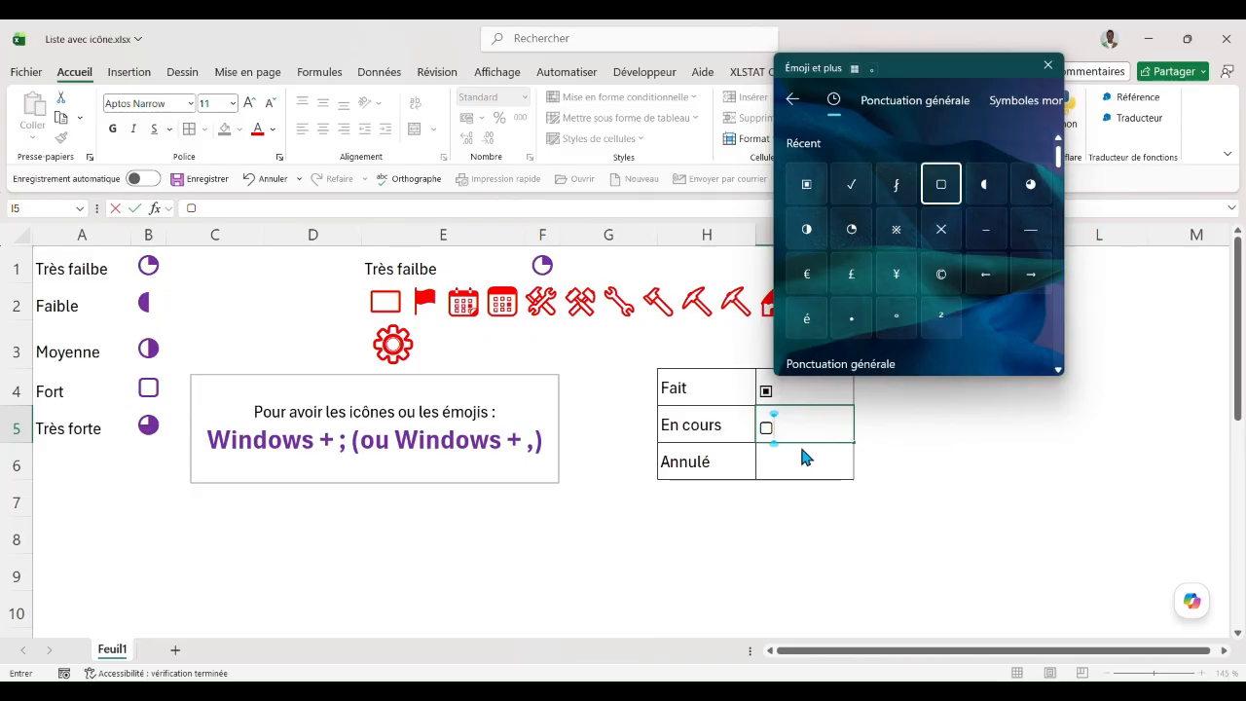
Step: Insert a ✓ check mark from the emoji picker's symbols in cell I6, beside Annulé, and close the picker
left_click(801, 452)
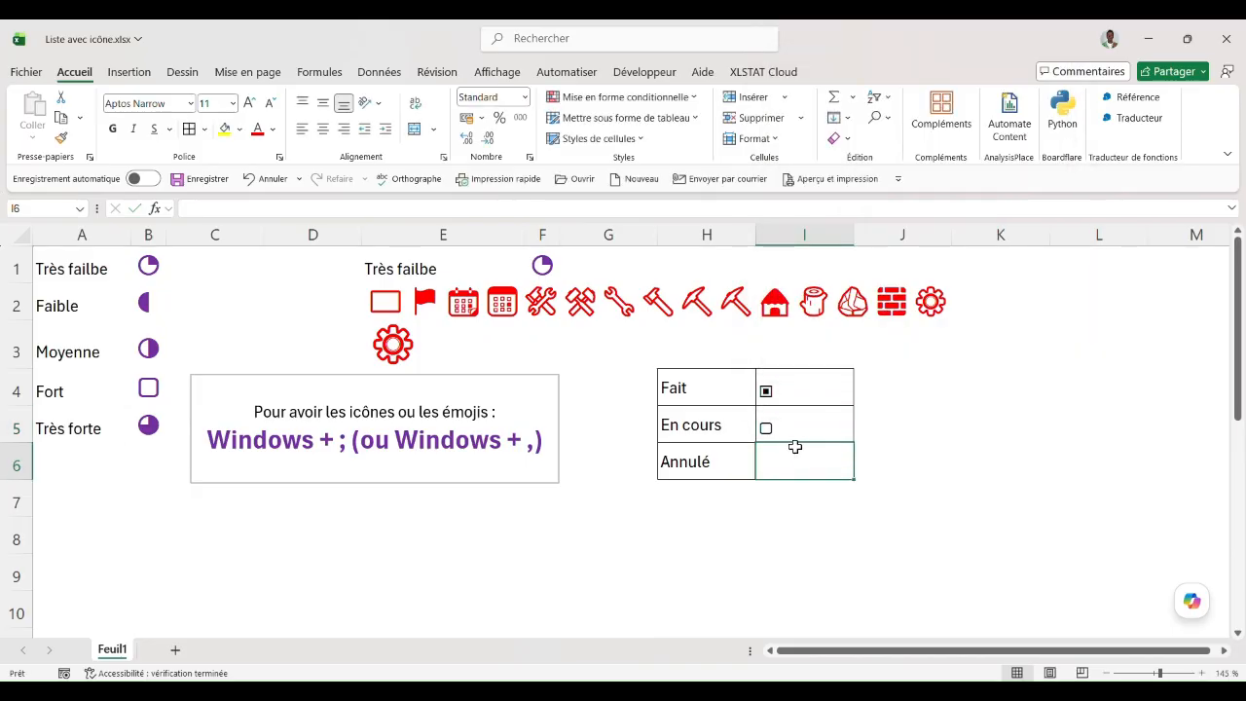
key("super+semicolon")
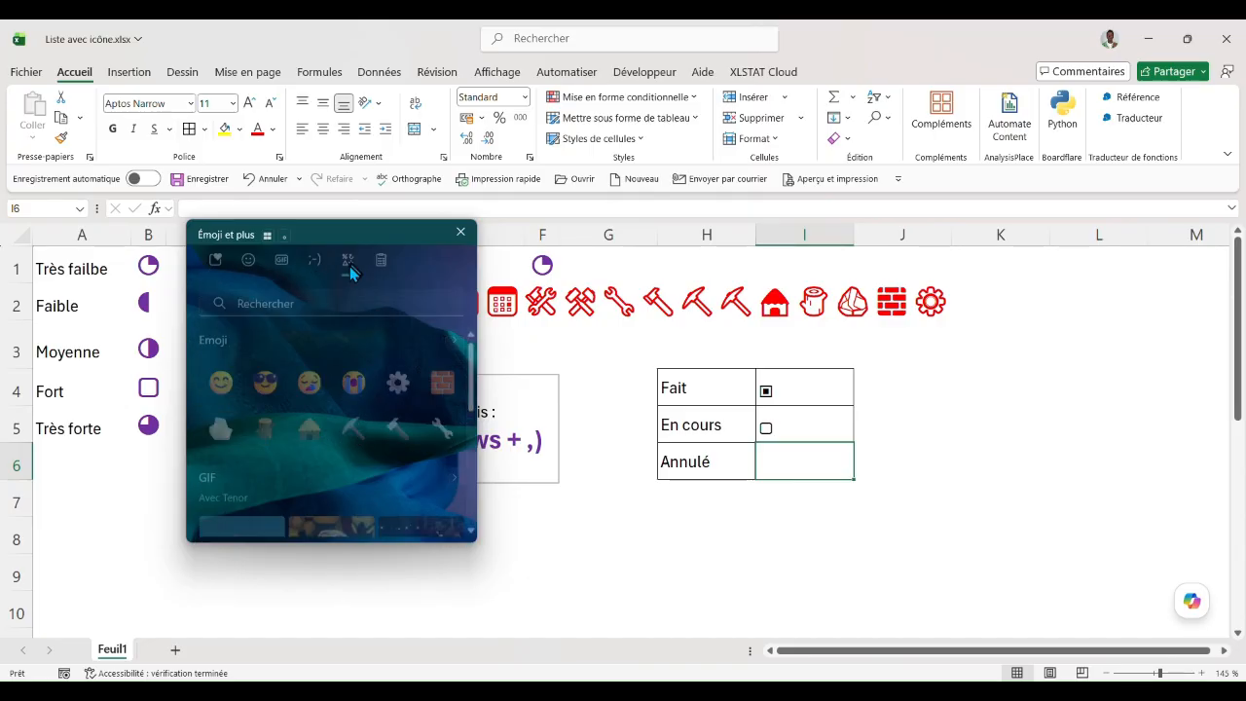
left_click(349, 264)
double_click(308, 350)
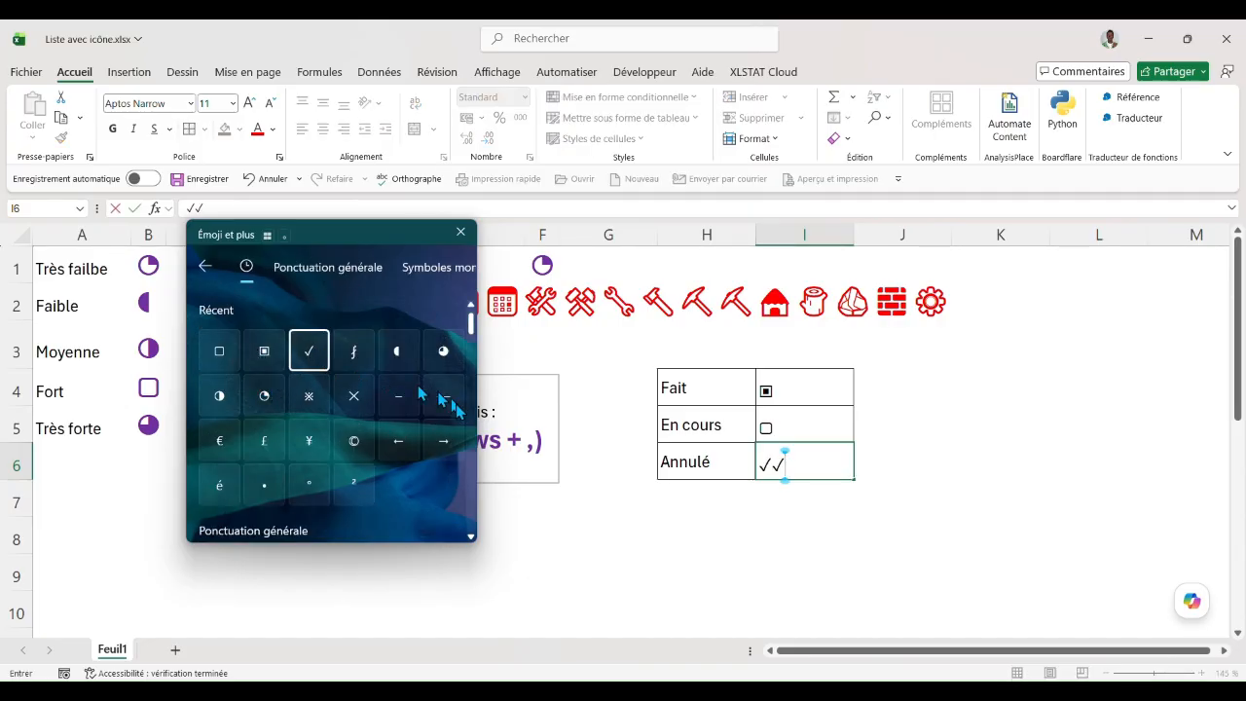
left_click(460, 232)
Step: Centre the icons in cells I4:I6 both vertically and horizontally
left_click_drag(798, 388, 797, 484)
left_click_drag(790, 388, 788, 463)
left_click(322, 101)
left_click(322, 128)
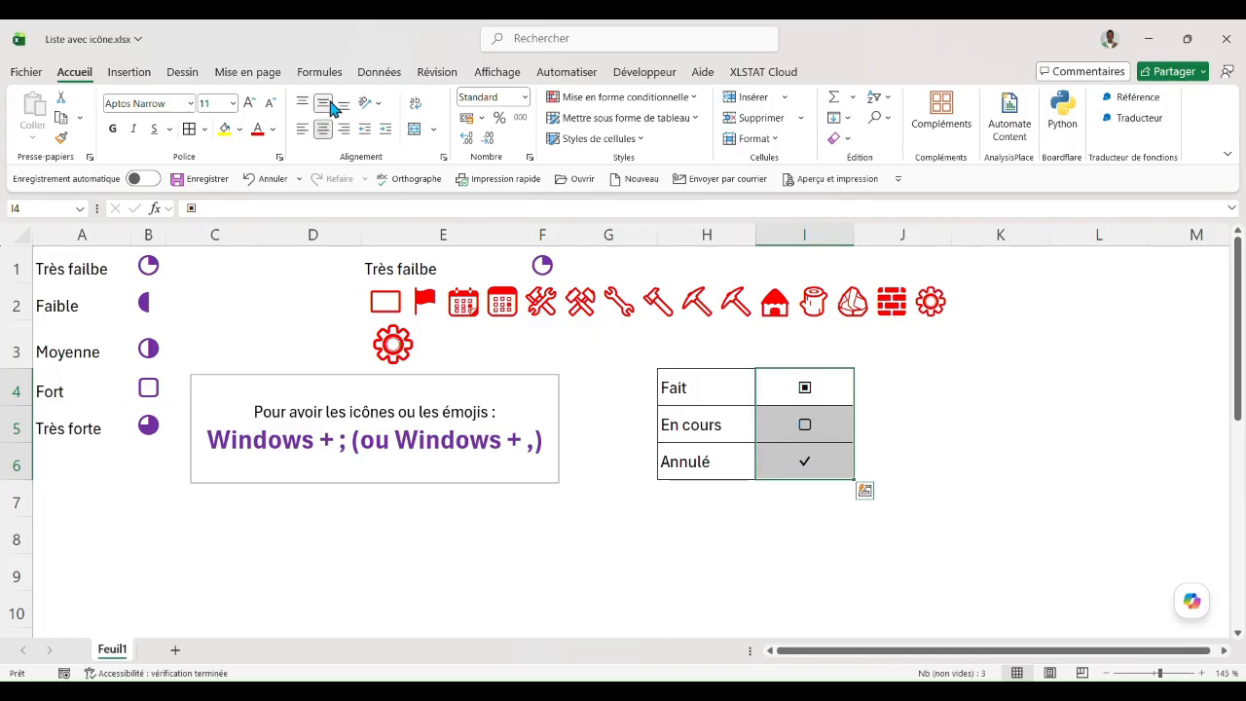
left_click(891, 424)
left_click_drag(682, 386, 779, 456)
left_click(709, 496)
Step: Create a drop-down list in cell H8 with data validation of type Liste and source =$H$4:$H$6
left_click(700, 543)
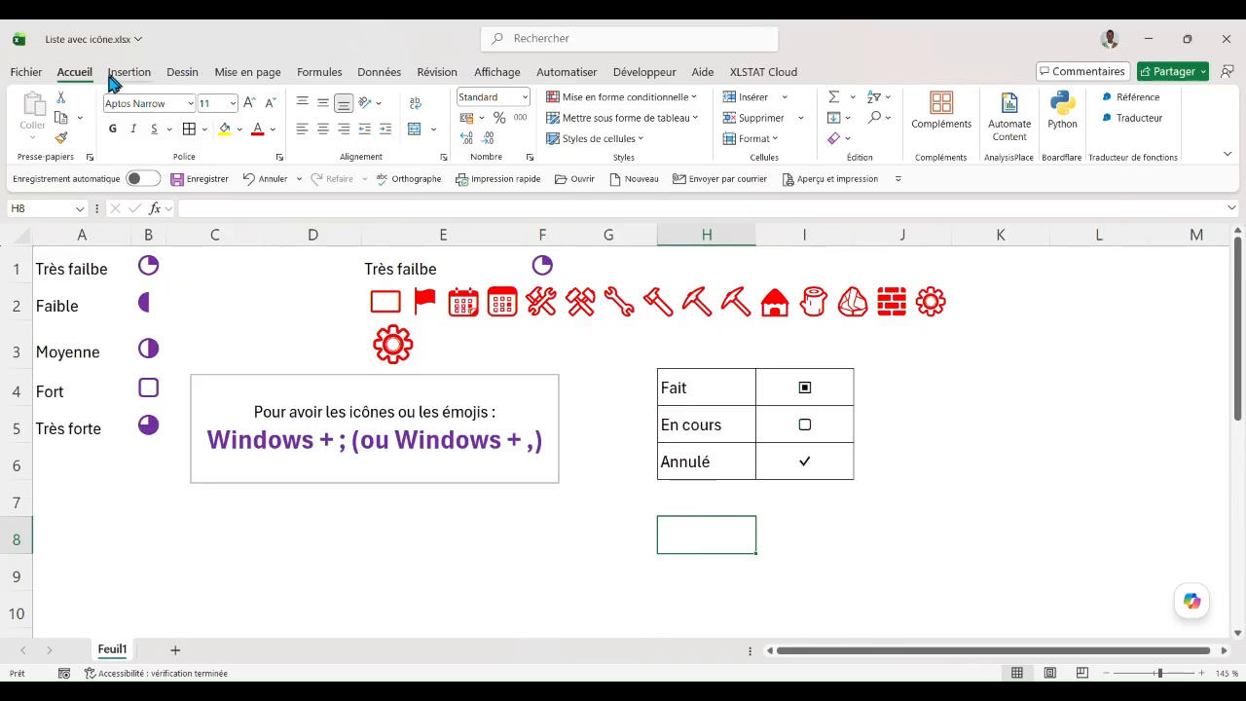
left_click(378, 73)
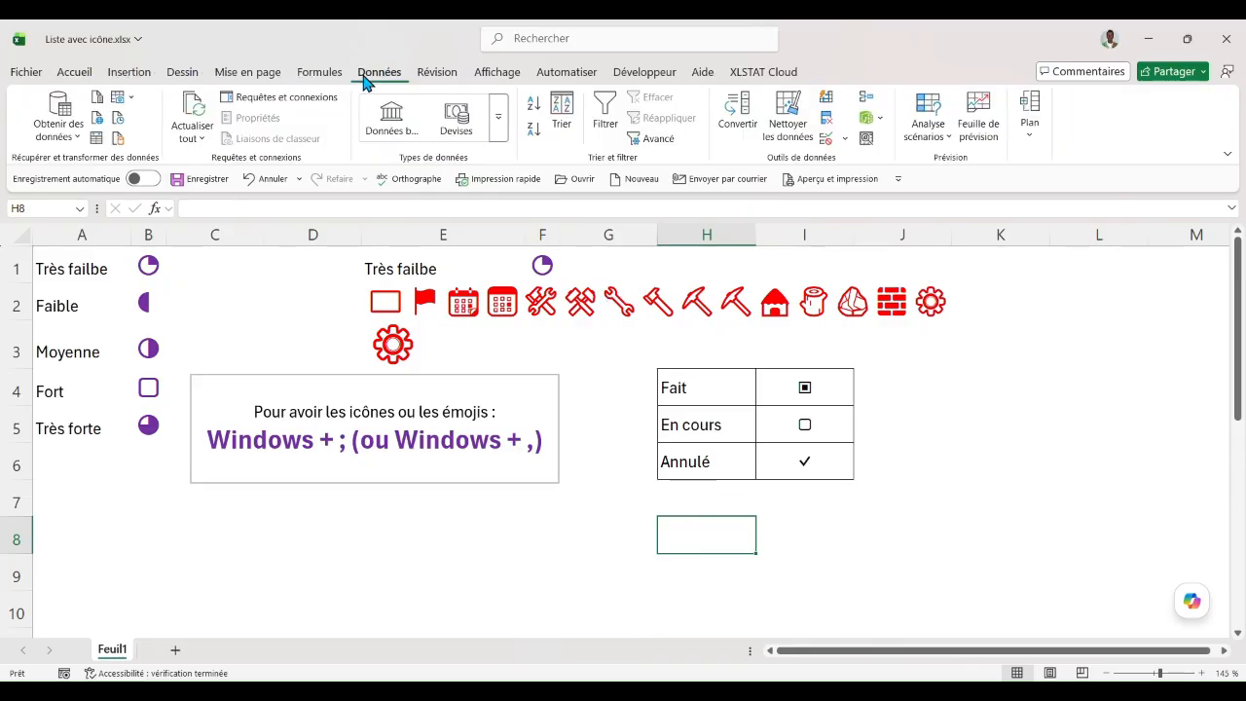
left_click(843, 143)
left_click(886, 160)
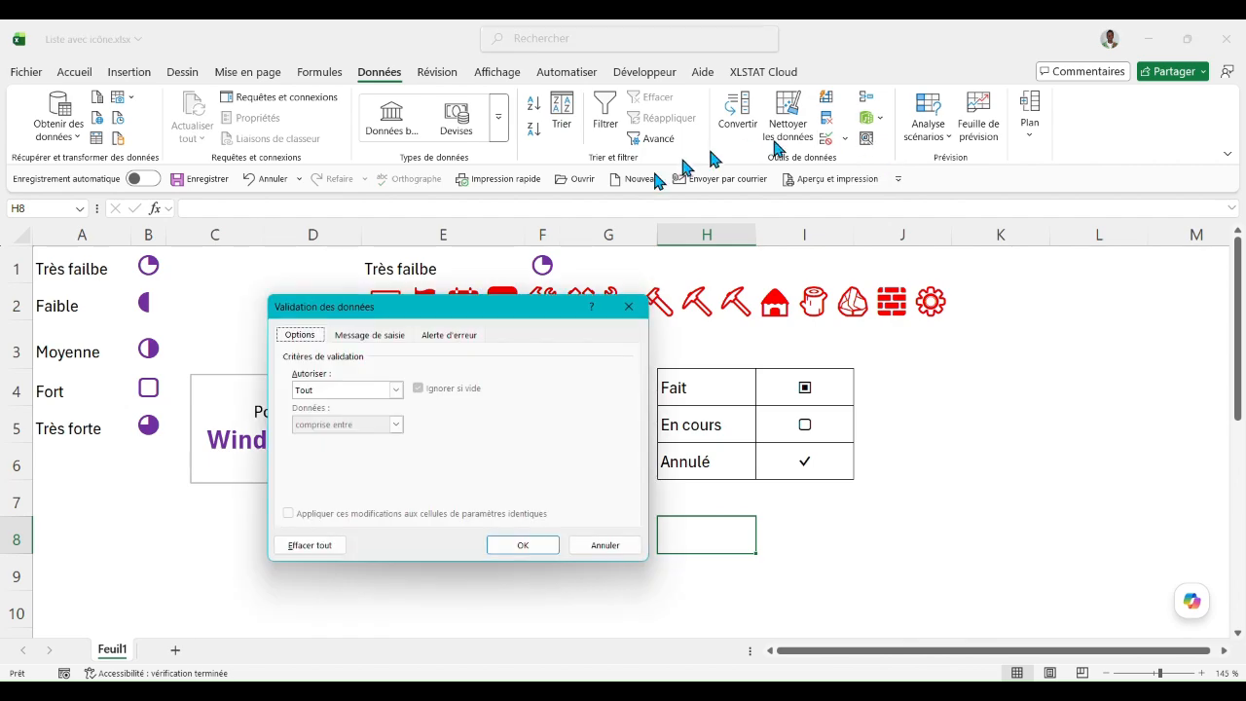
left_click(390, 389)
left_click(320, 438)
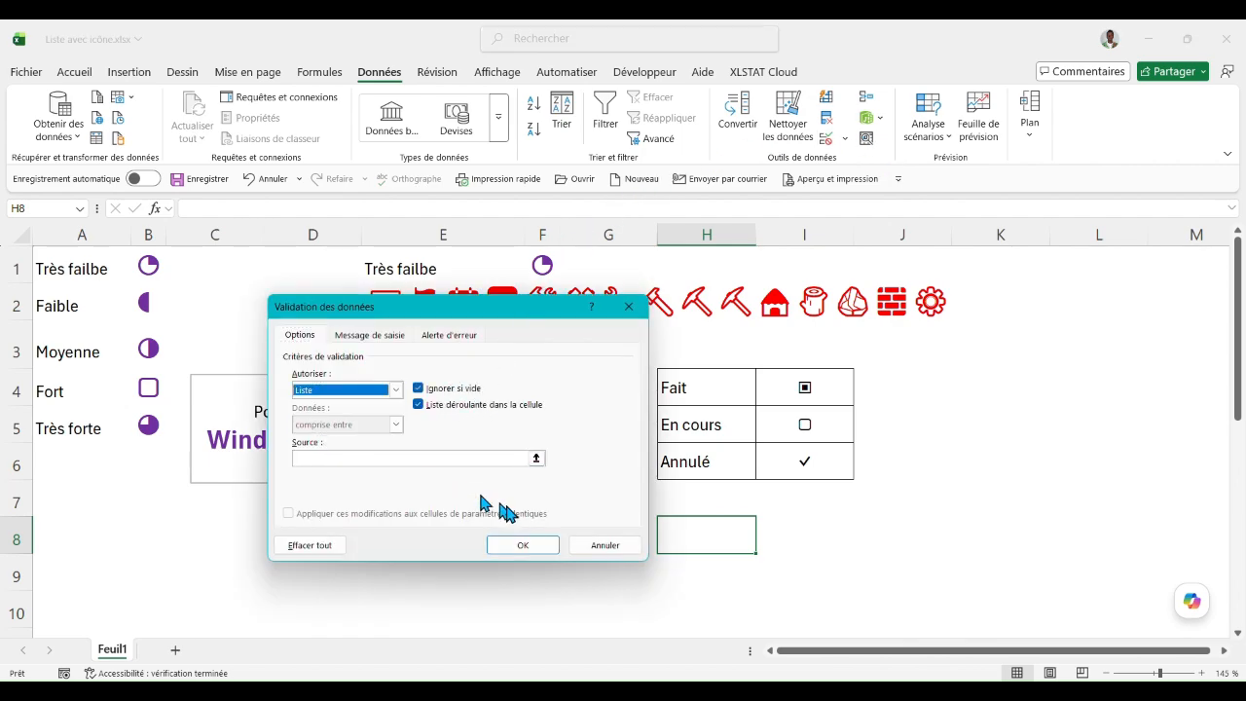
left_click(537, 458)
left_click_drag(701, 400, 701, 467)
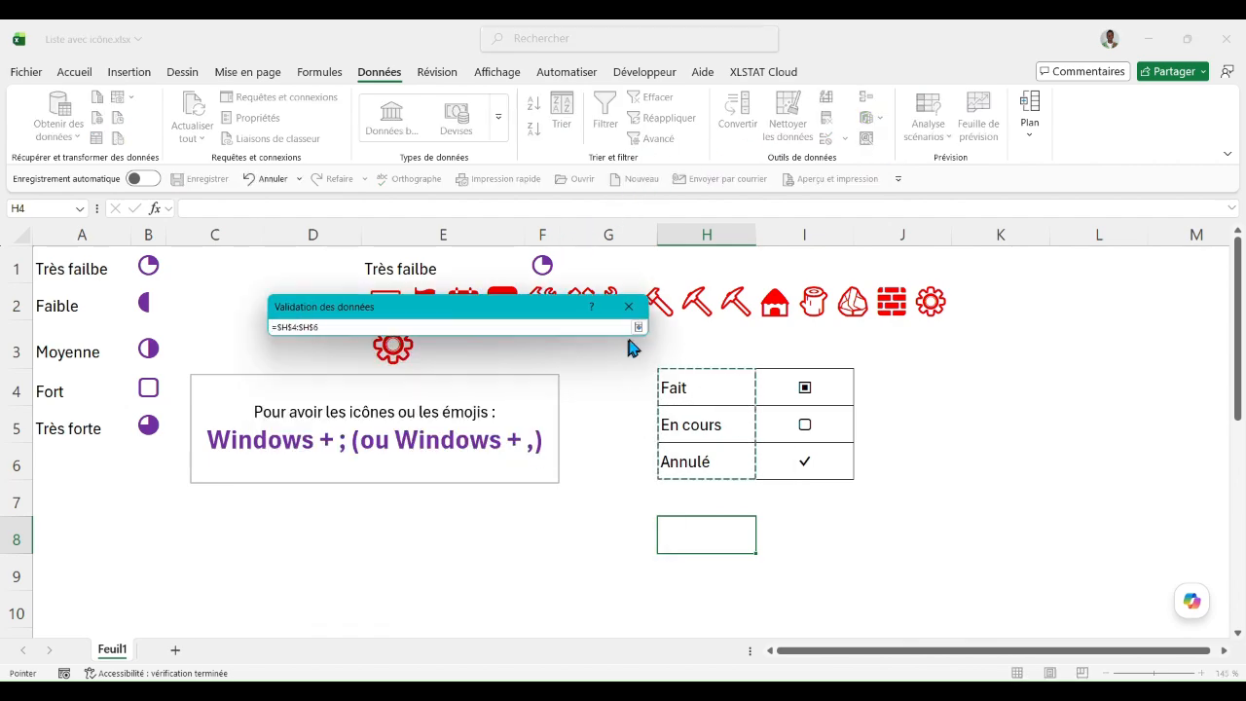
left_click(639, 328)
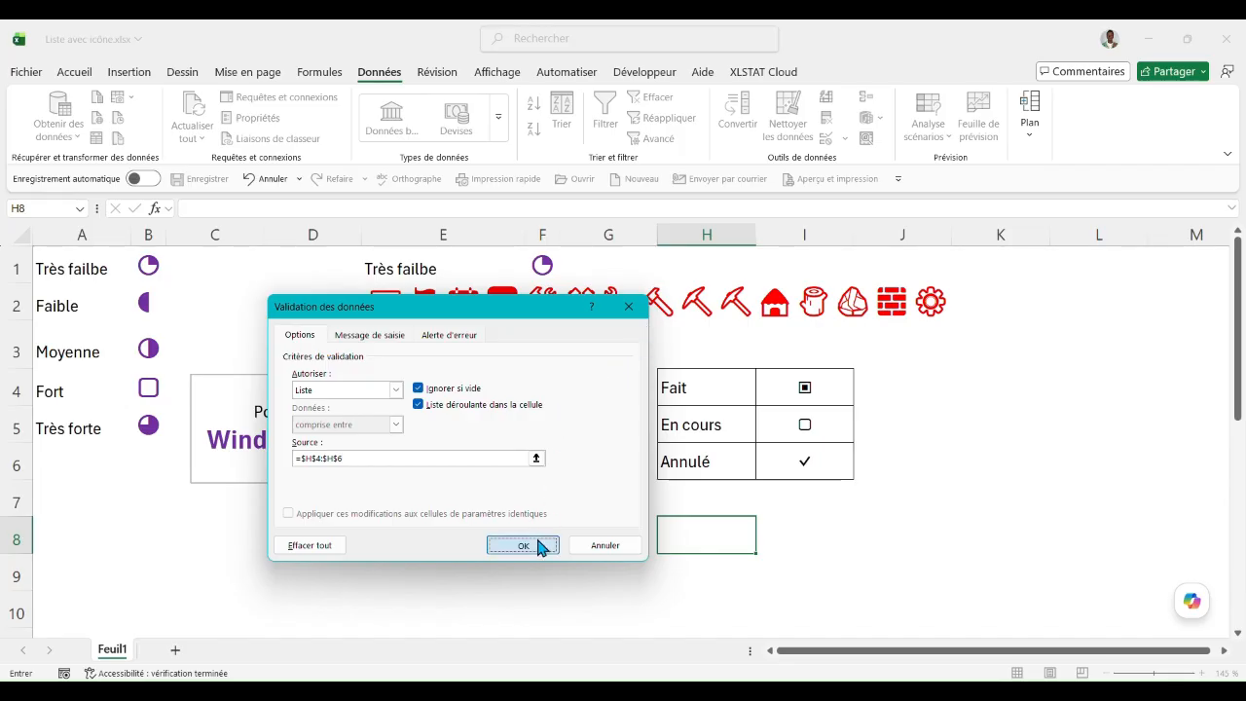
left_click(525, 543)
Step: Choose Annulé from the drop-down list in cell H8
left_click(763, 545)
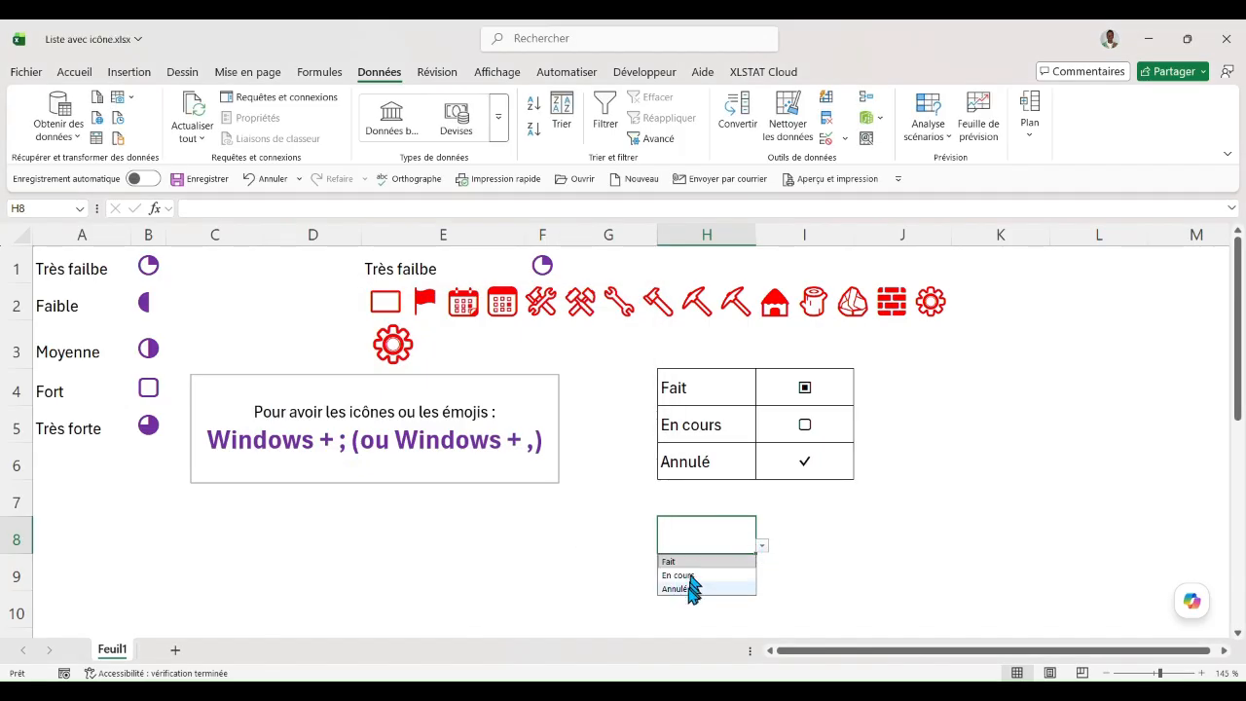
left_click(691, 586)
left_click(761, 547)
left_click(704, 581)
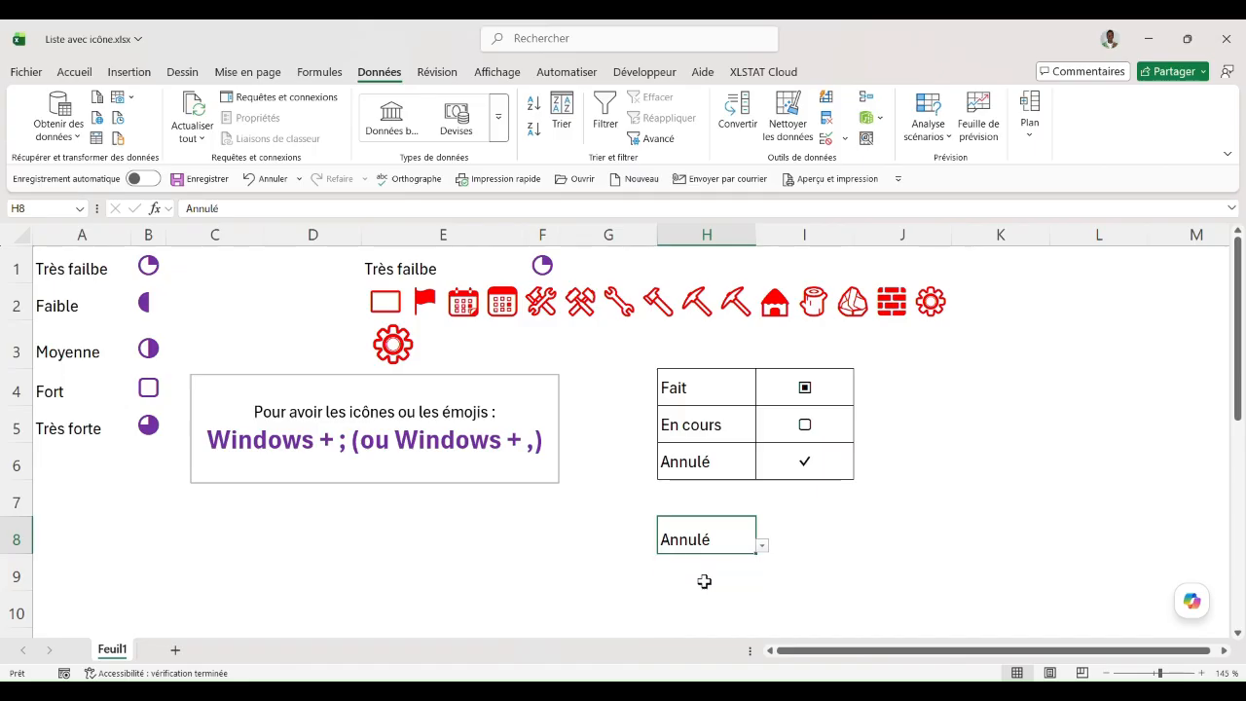
Step: Centre the status in cell H8 both vertically and horizontally
left_click(74, 72)
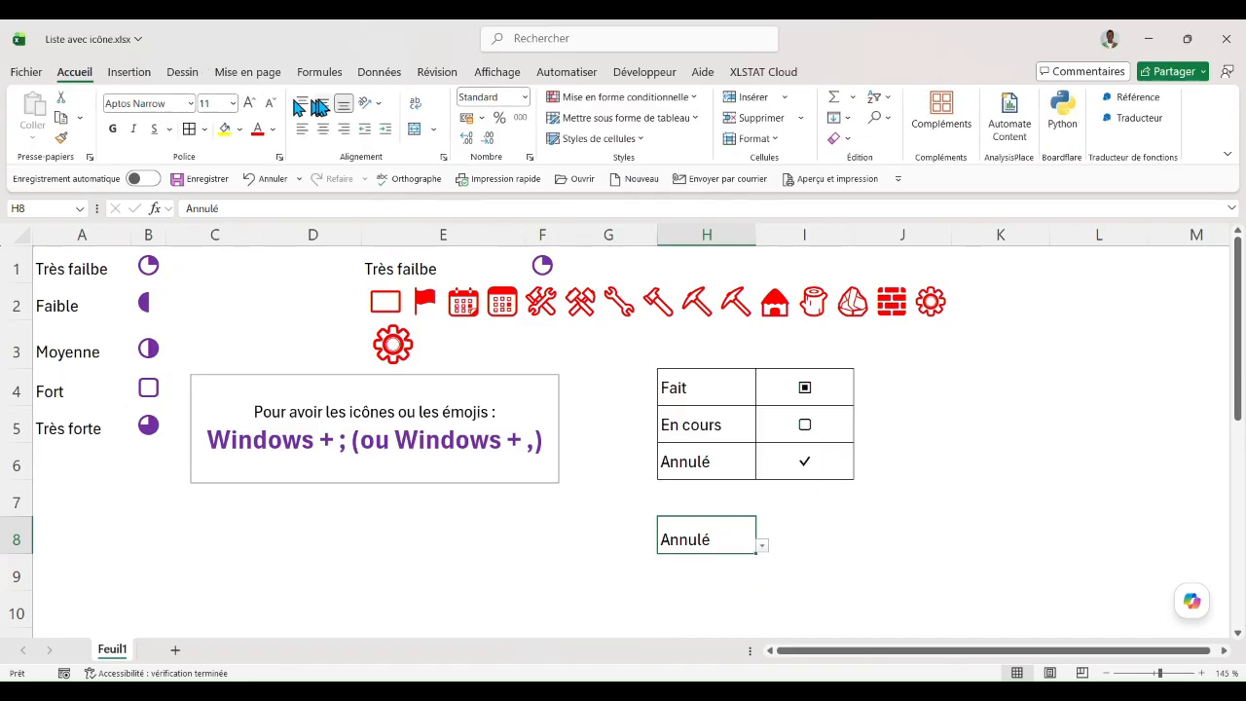
left_click(322, 103)
left_click(323, 129)
left_click(788, 524)
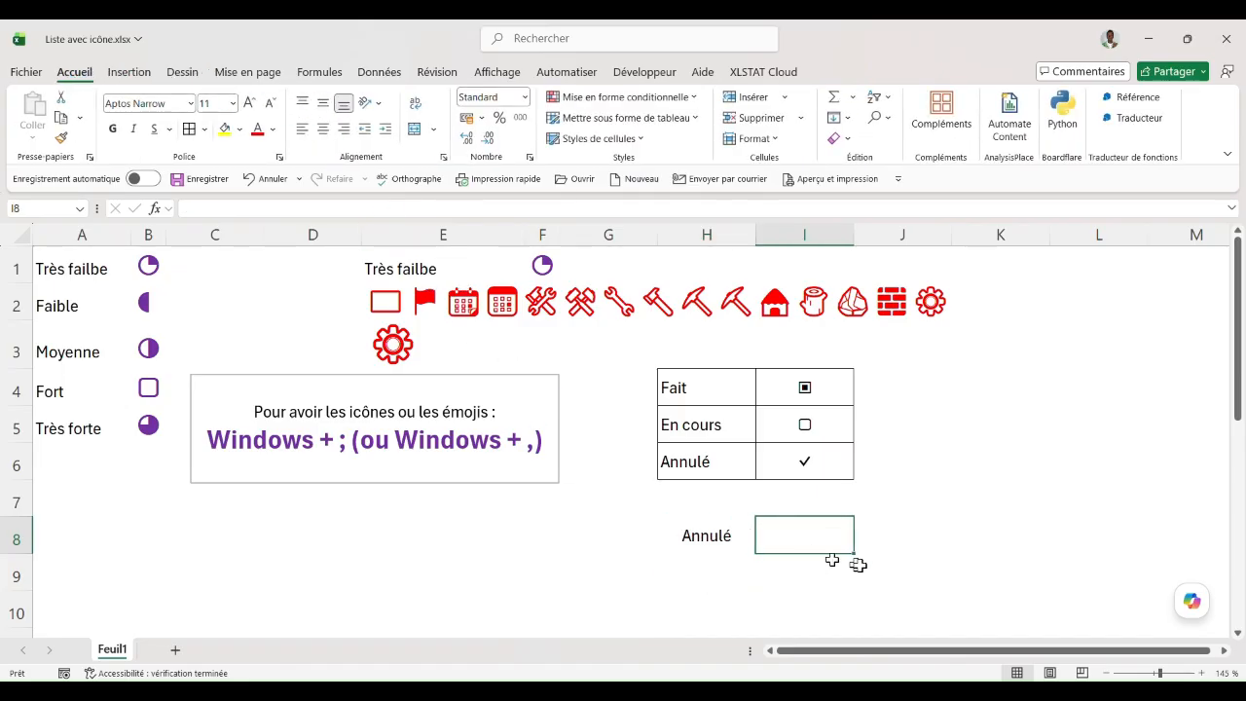
Step: Apply all borders and a light blue fill to the range H8:I8
left_click_drag(750, 545, 776, 536)
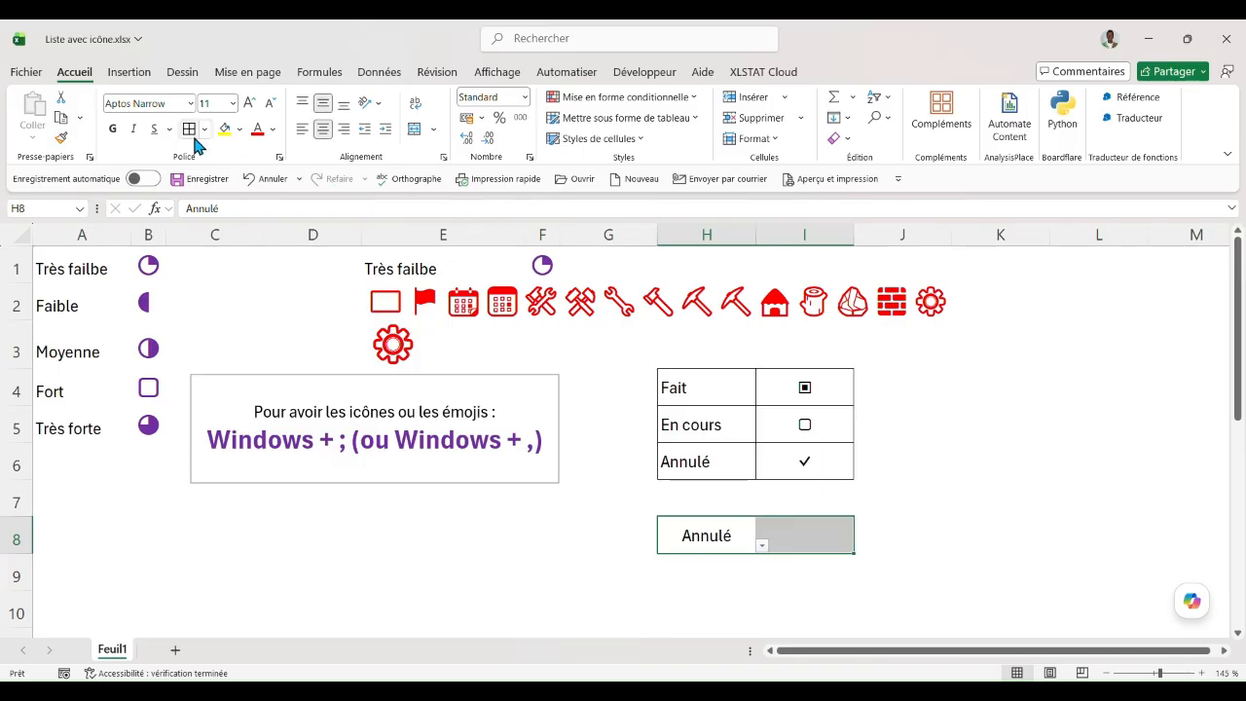
left_click(239, 130)
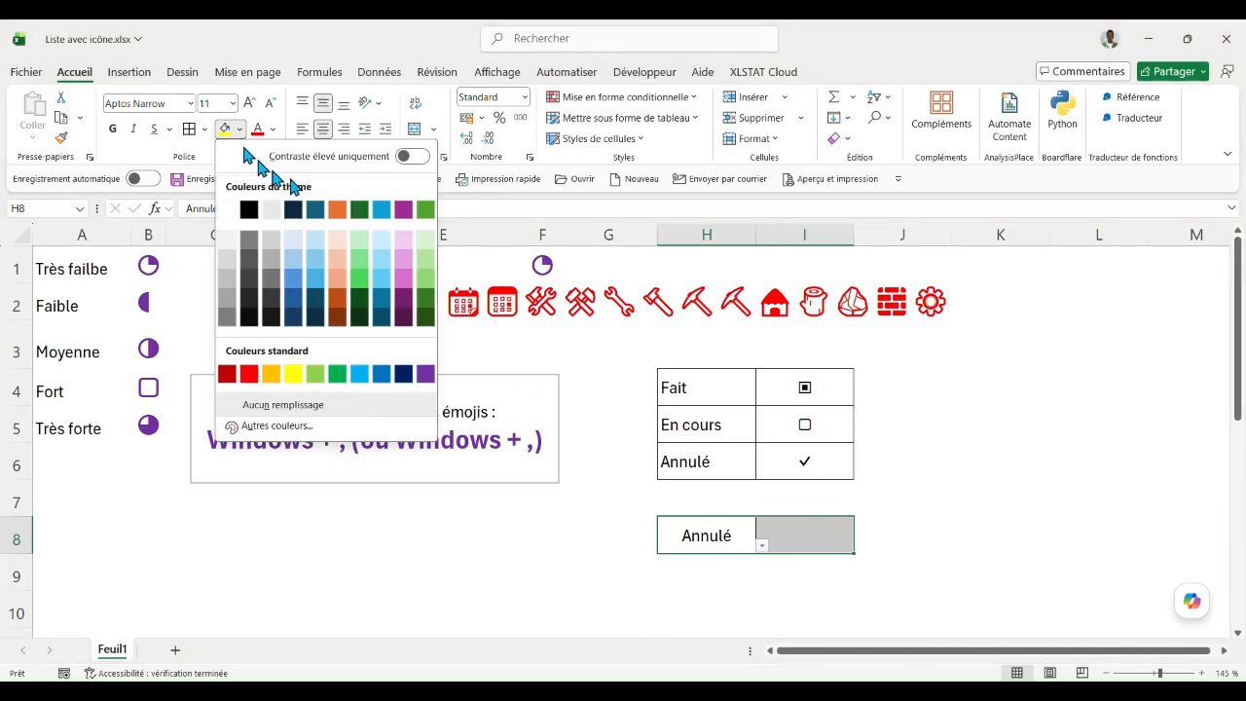
left_click(390, 243)
left_click(843, 561)
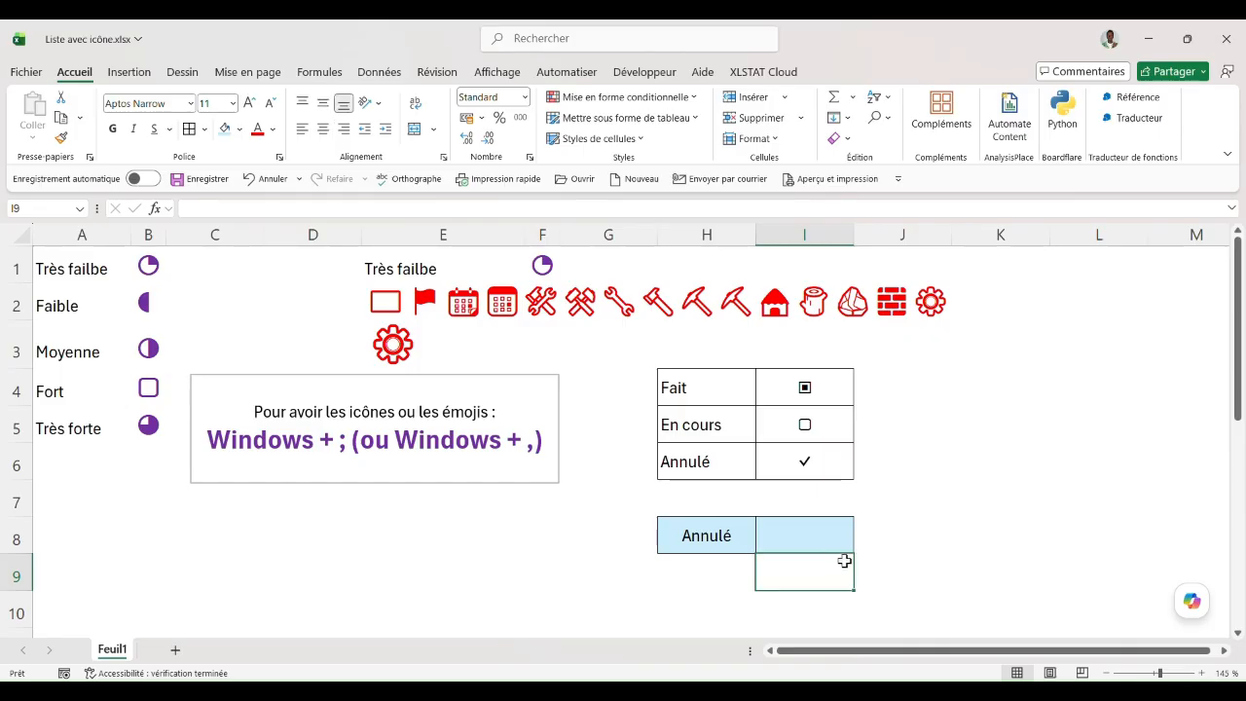
Step: Start a SI.CONDITIONS formula in cell I8 with the first test and value pair H8=H4;I4
left_click_drag(801, 390, 789, 474)
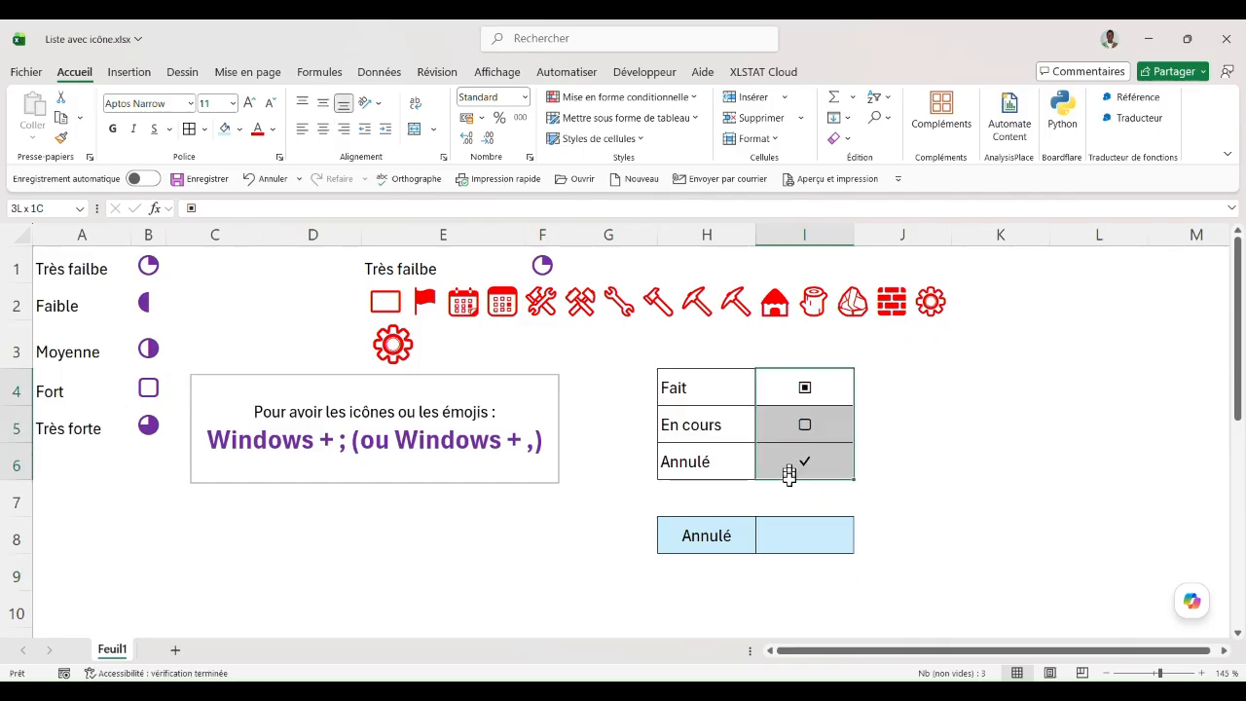
left_click(815, 533)
mouse_move(740, 696)
type("=si")
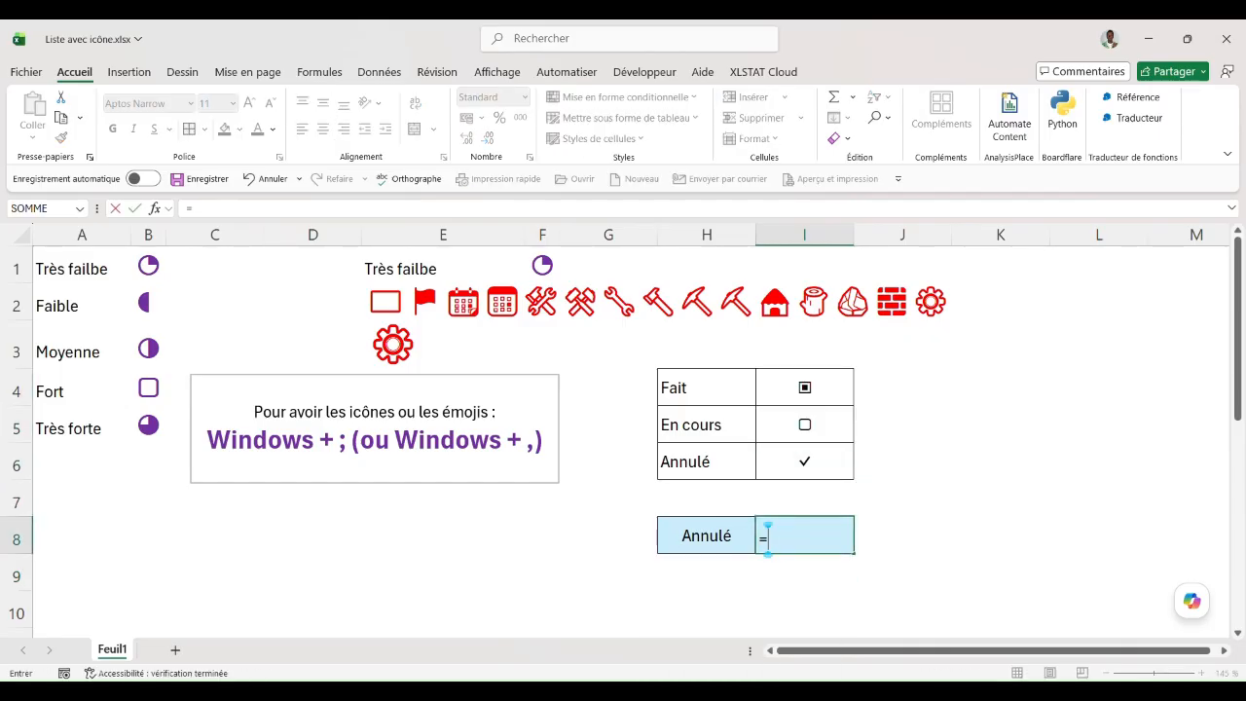
double_click(814, 577)
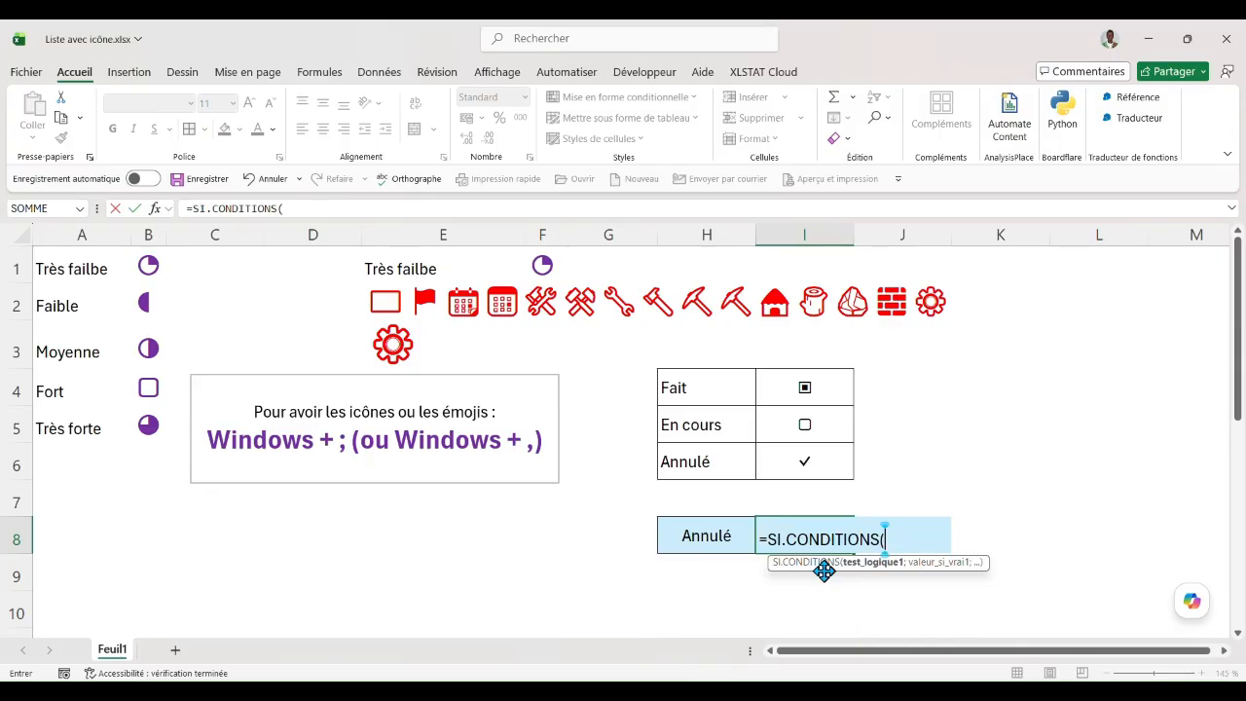
left_click(716, 542)
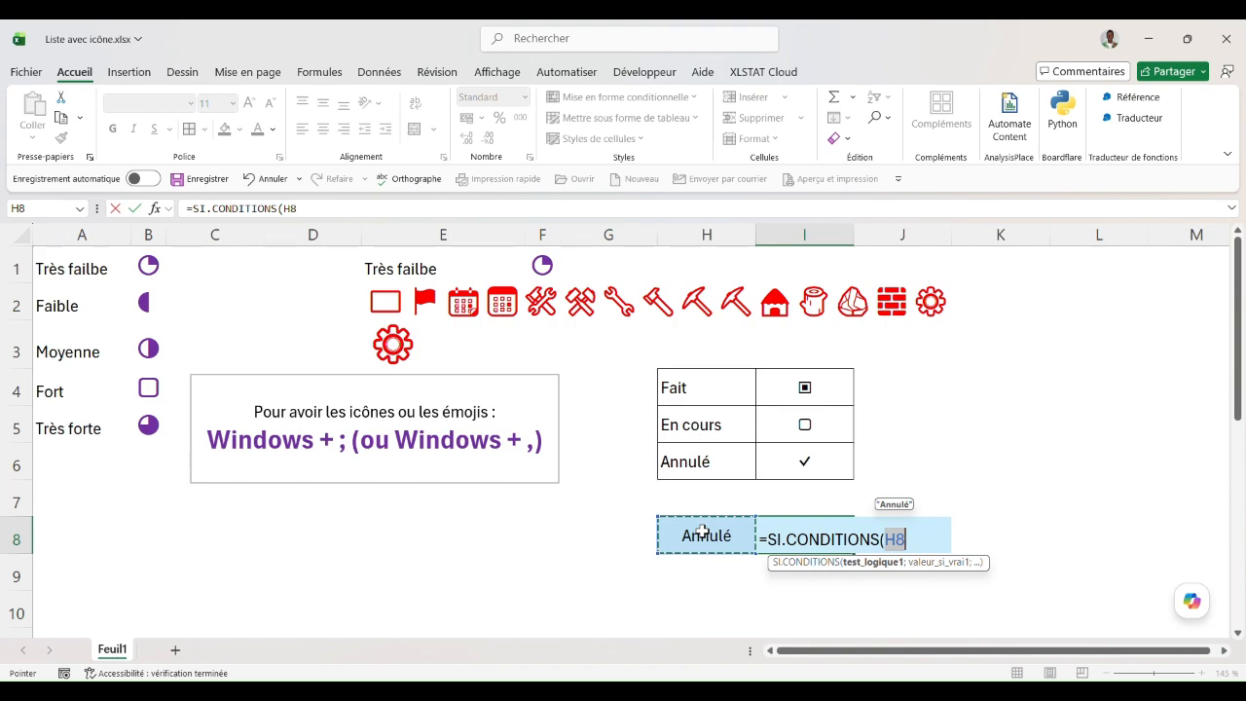
type("=")
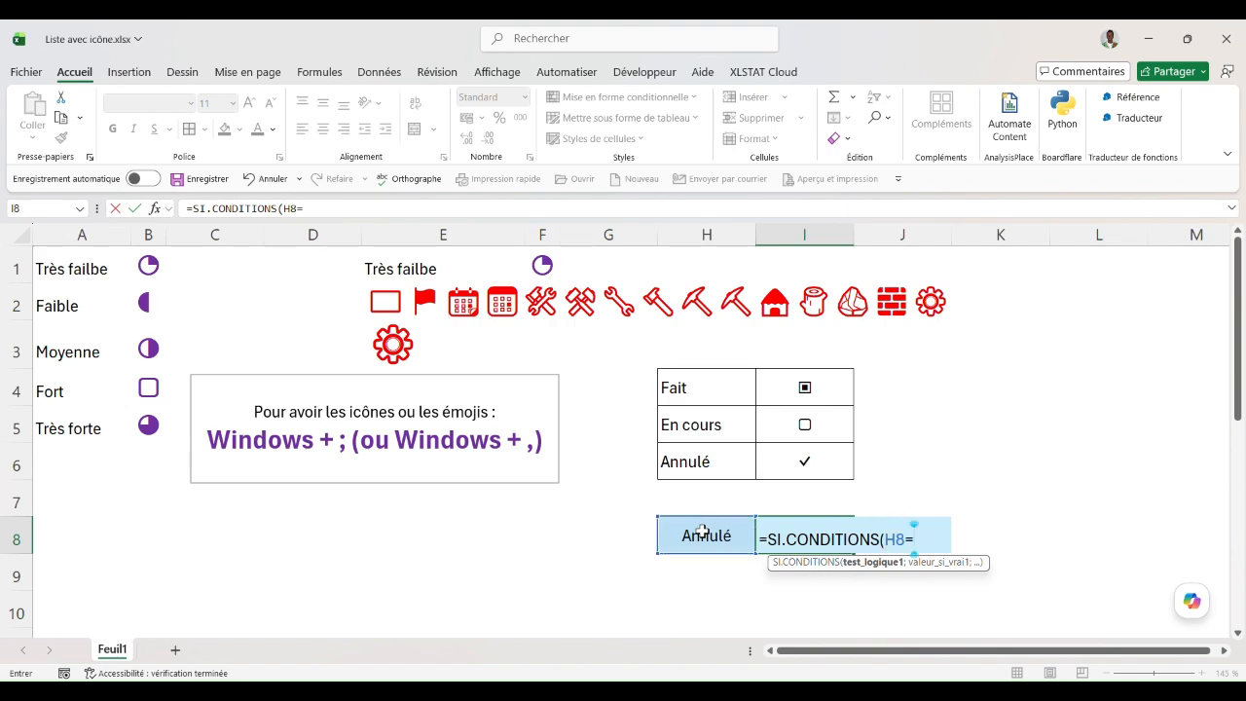
left_click(729, 385)
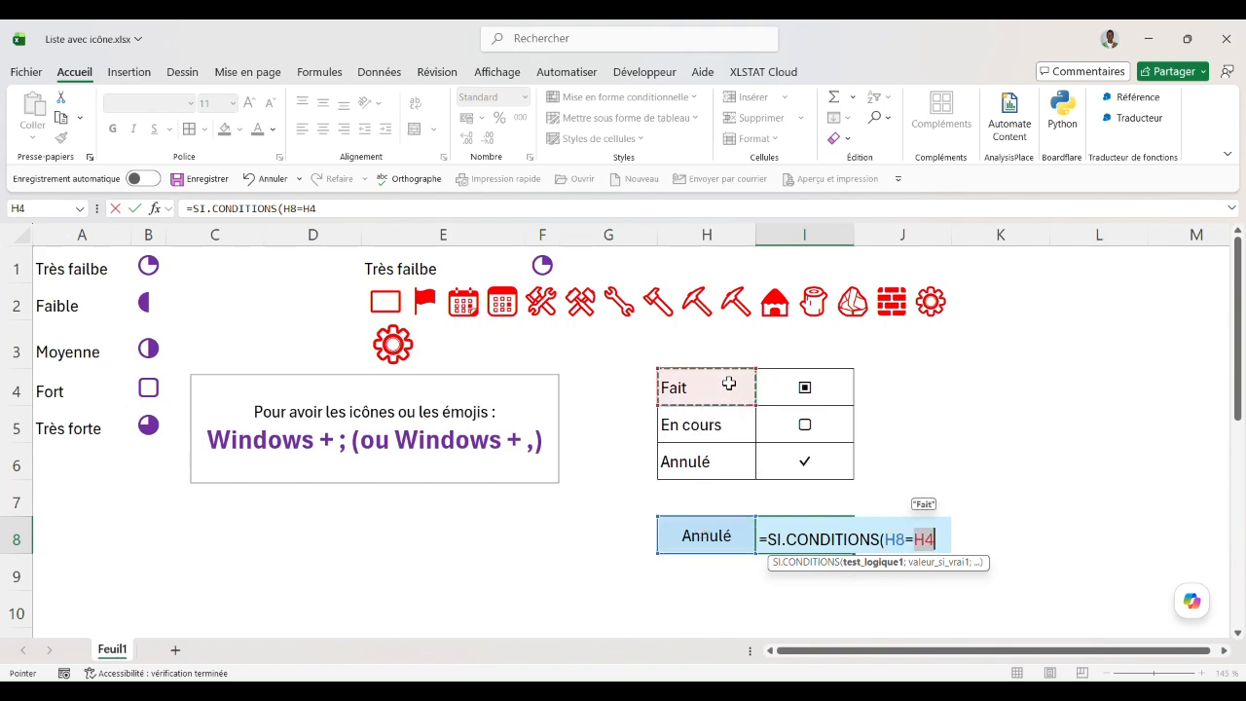
type(";")
left_click(804, 391)
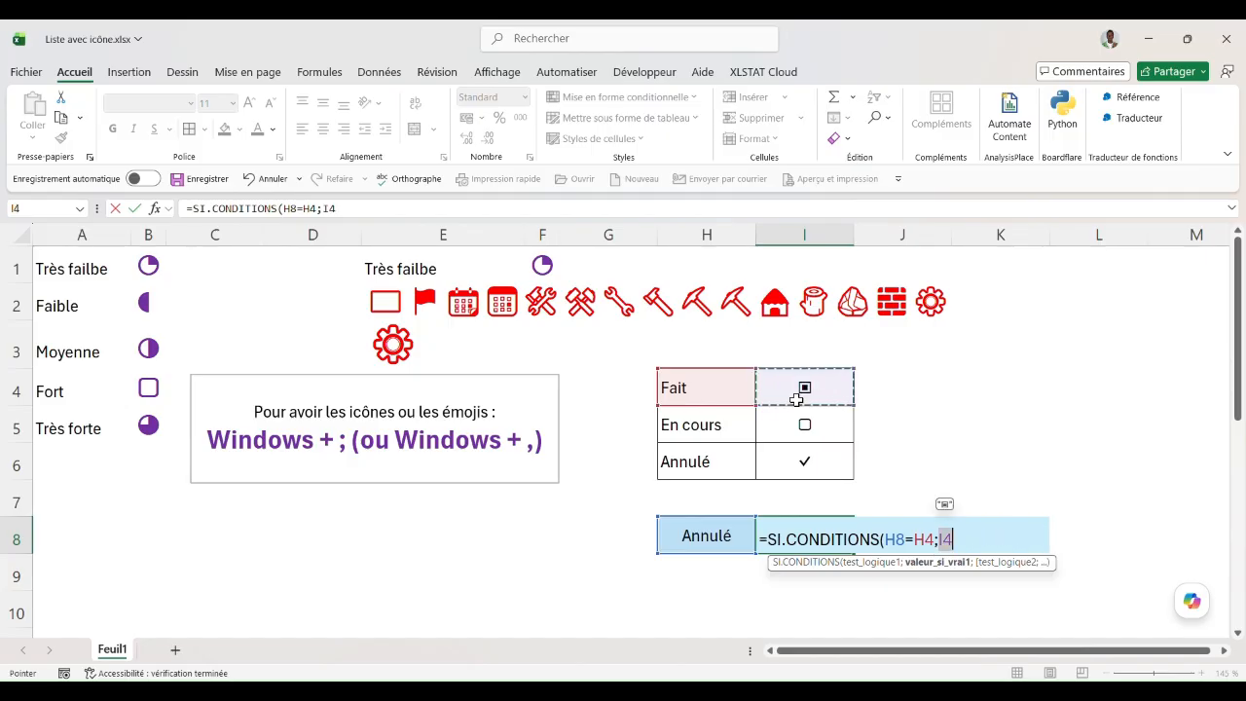
type(";")
Step: Add the second test and value pair H8=H5;I5 to the formula
left_click(709, 541)
type("=")
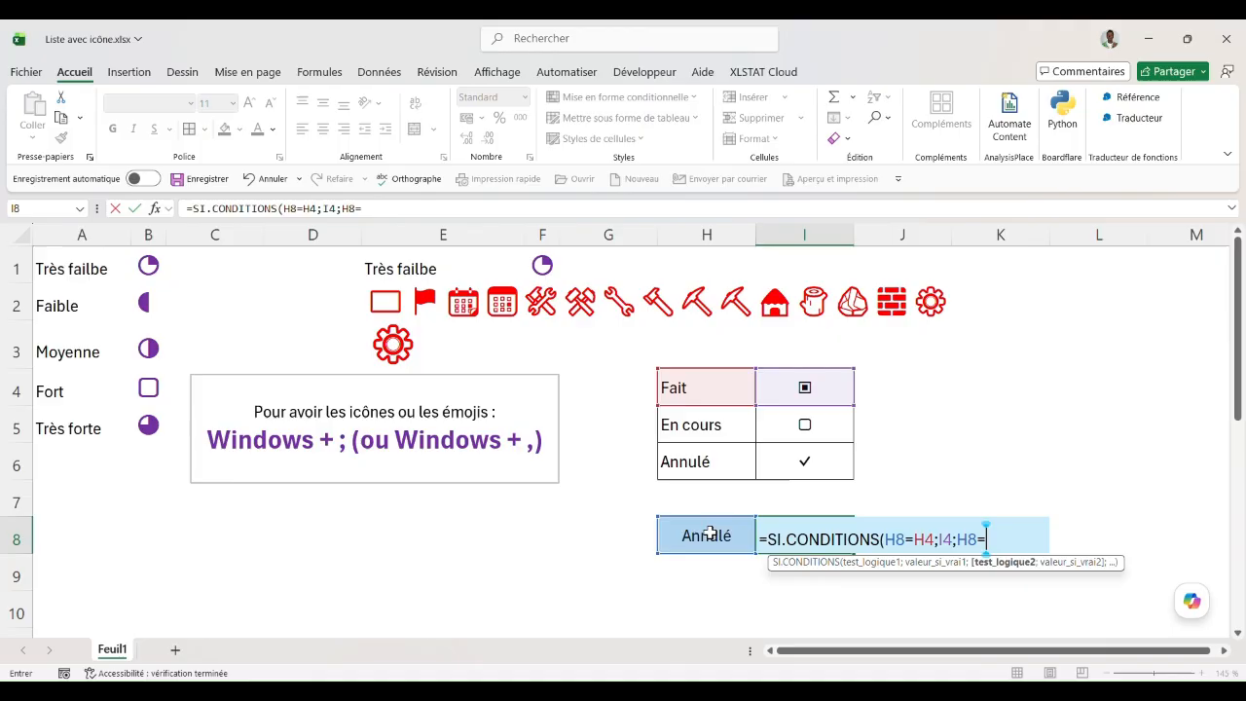
left_click(729, 410)
type(";")
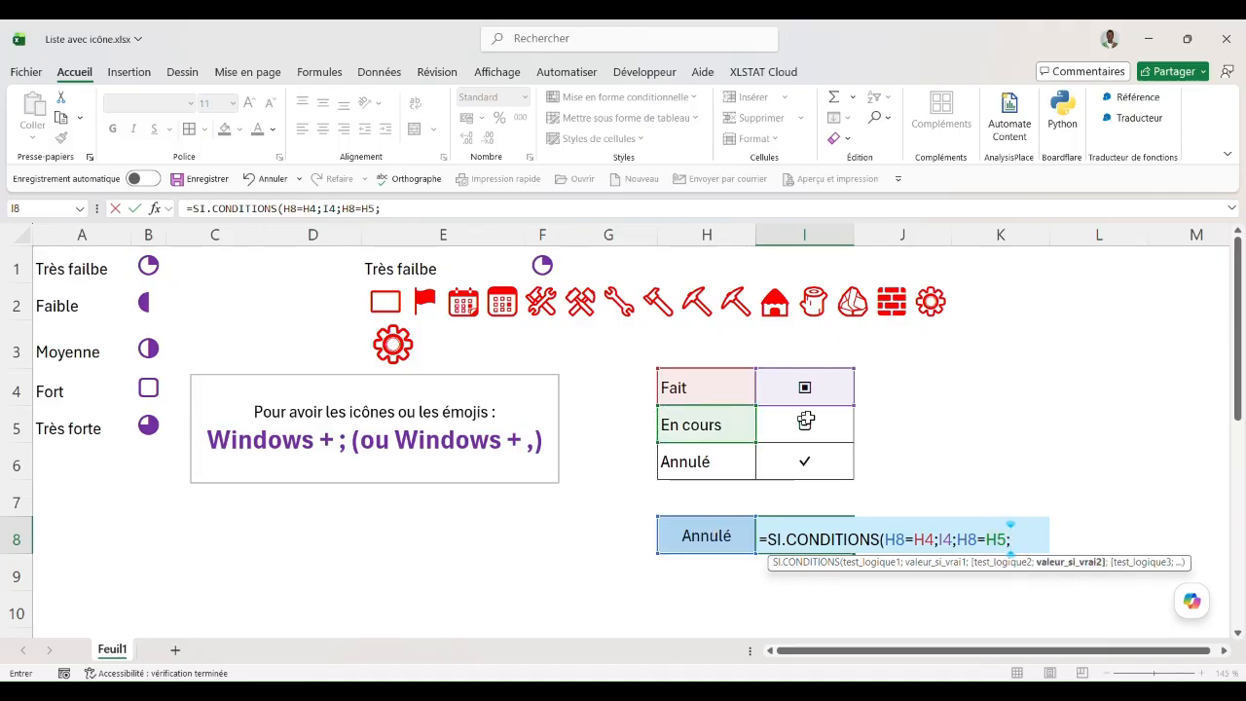
left_click(806, 421)
type(";")
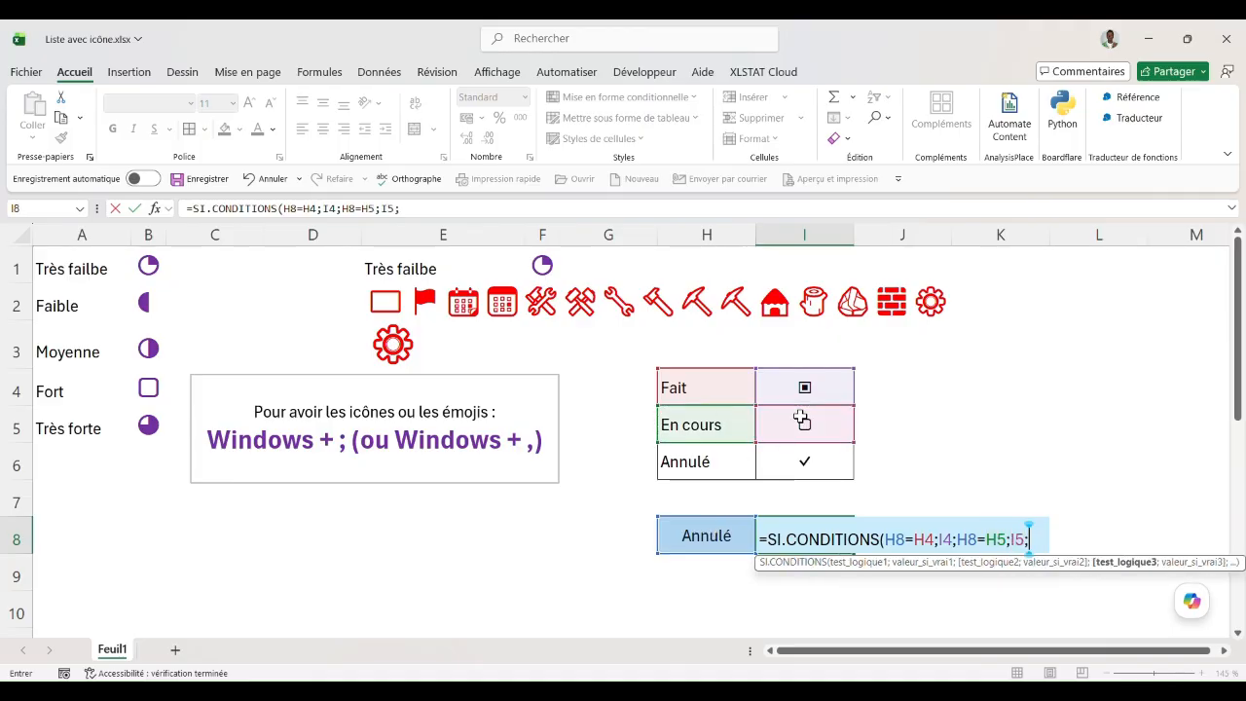
Step: Add the third pair H8=H6;I6 and validate the formula in cell I8
left_click(709, 541)
type("=")
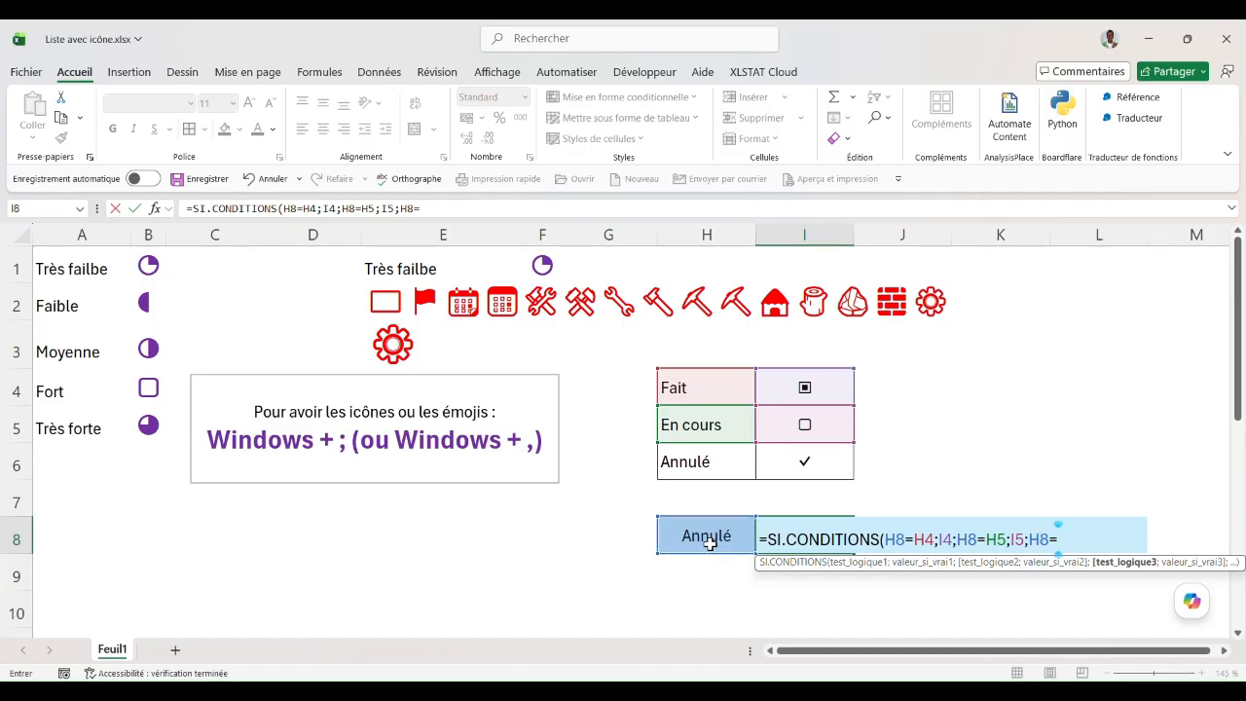
left_click(696, 455)
type(";")
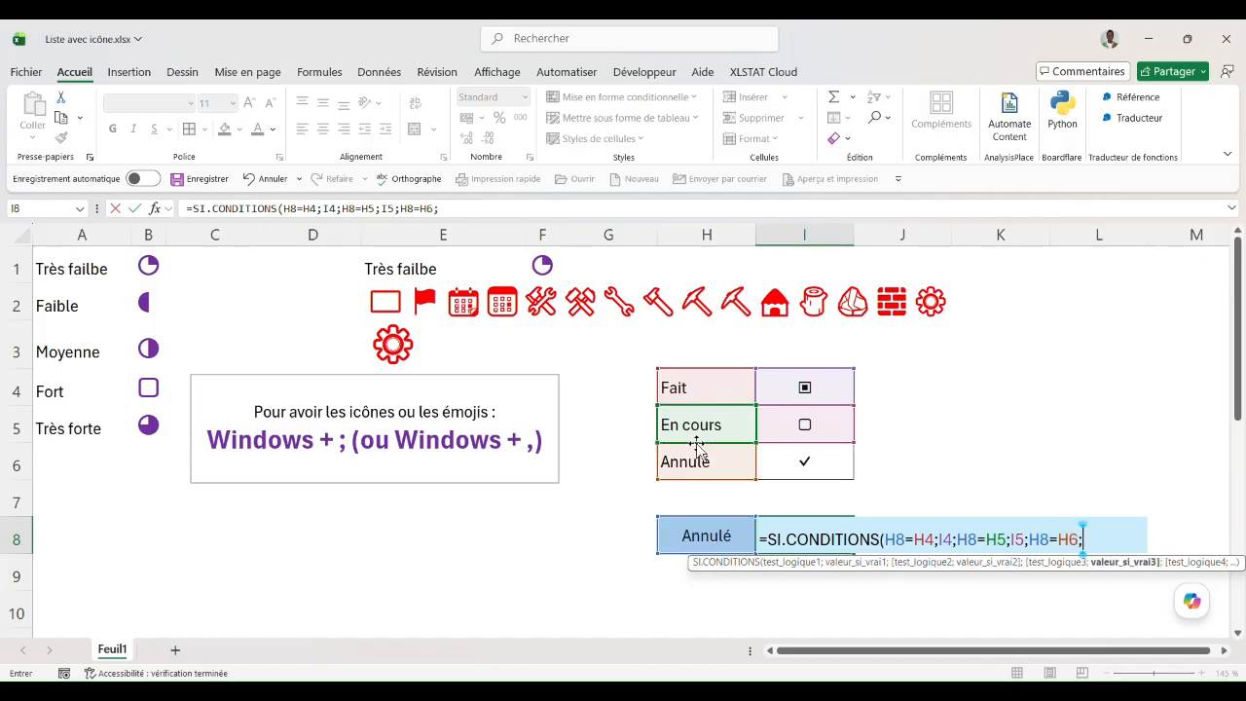
left_click(809, 469)
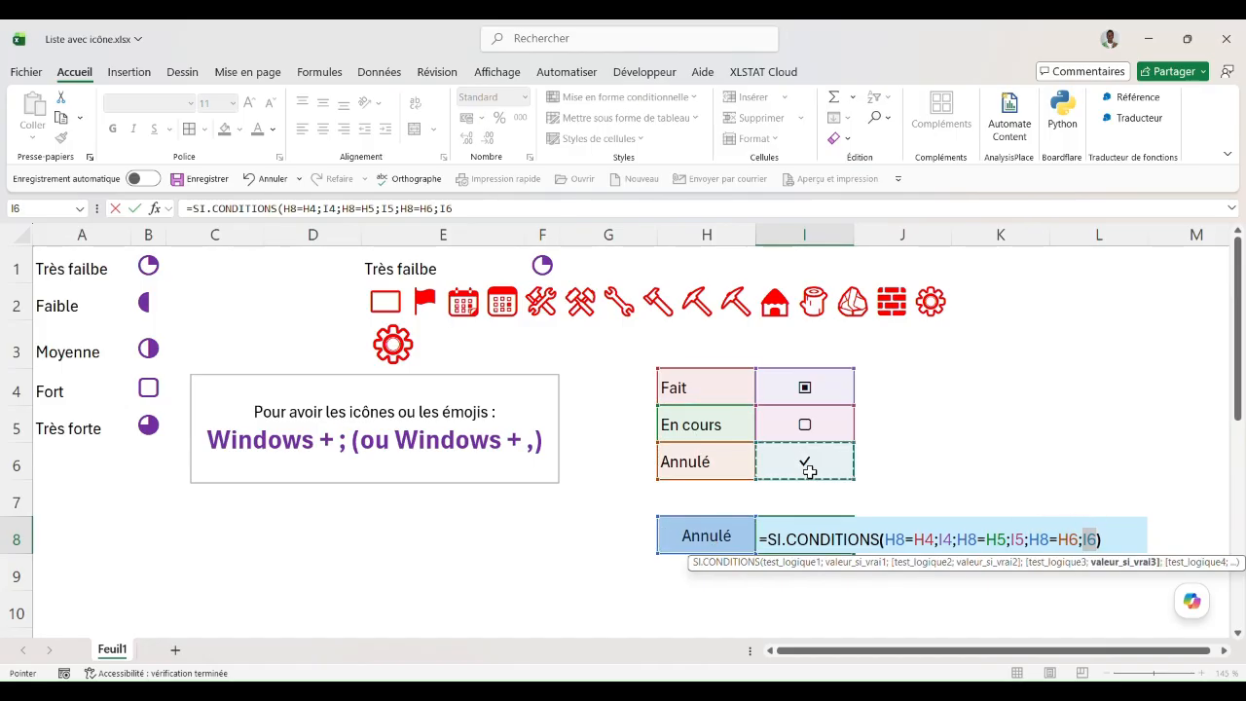
key("Return")
Step: Centre the icon in cell I8 vertically and horizontally
left_click(778, 531)
double_click(787, 538)
key("Return")
left_click(786, 530)
left_click(322, 102)
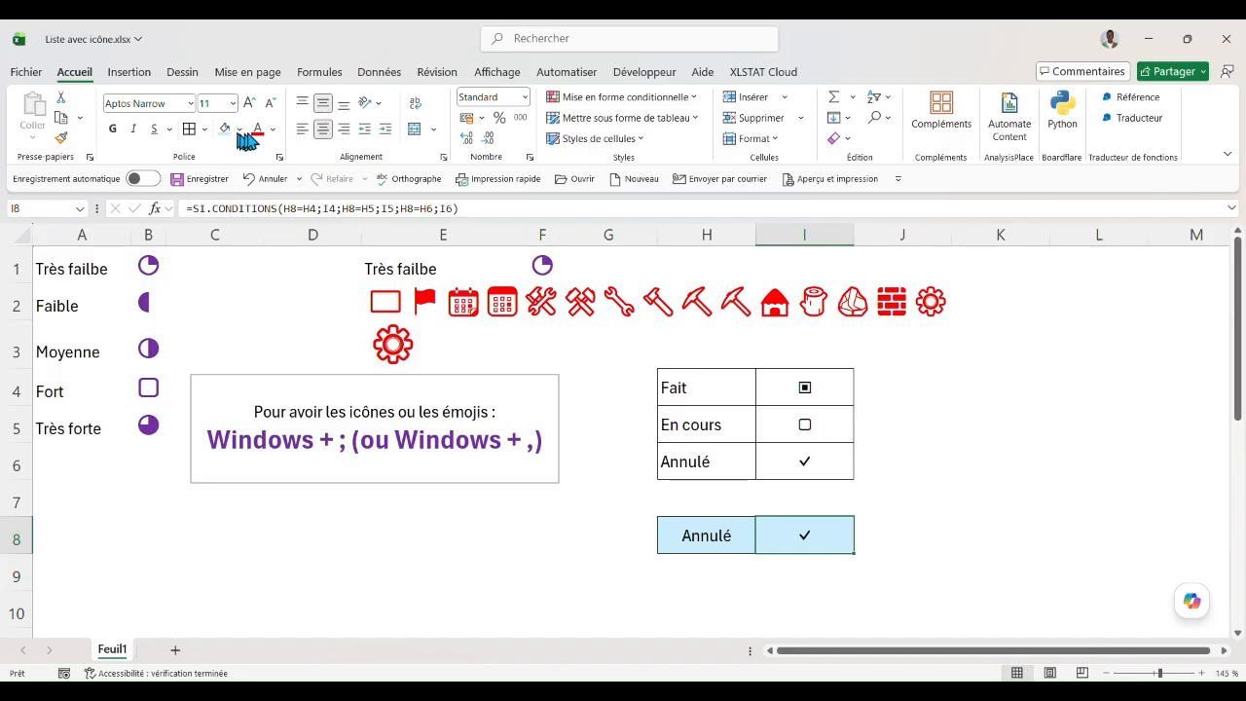
Step: Format the icon in cell I8 in purple, bold and size 20, and enlarge the icons in I4:I6
left_click(272, 129)
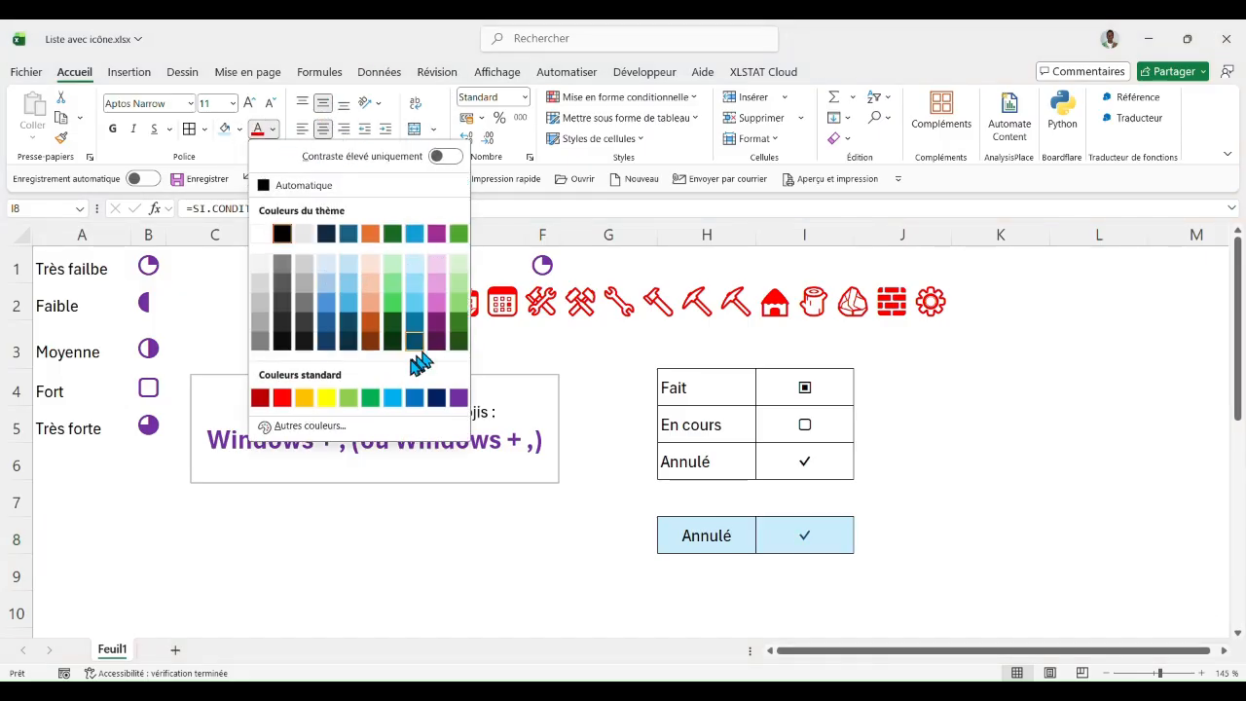
left_click(457, 397)
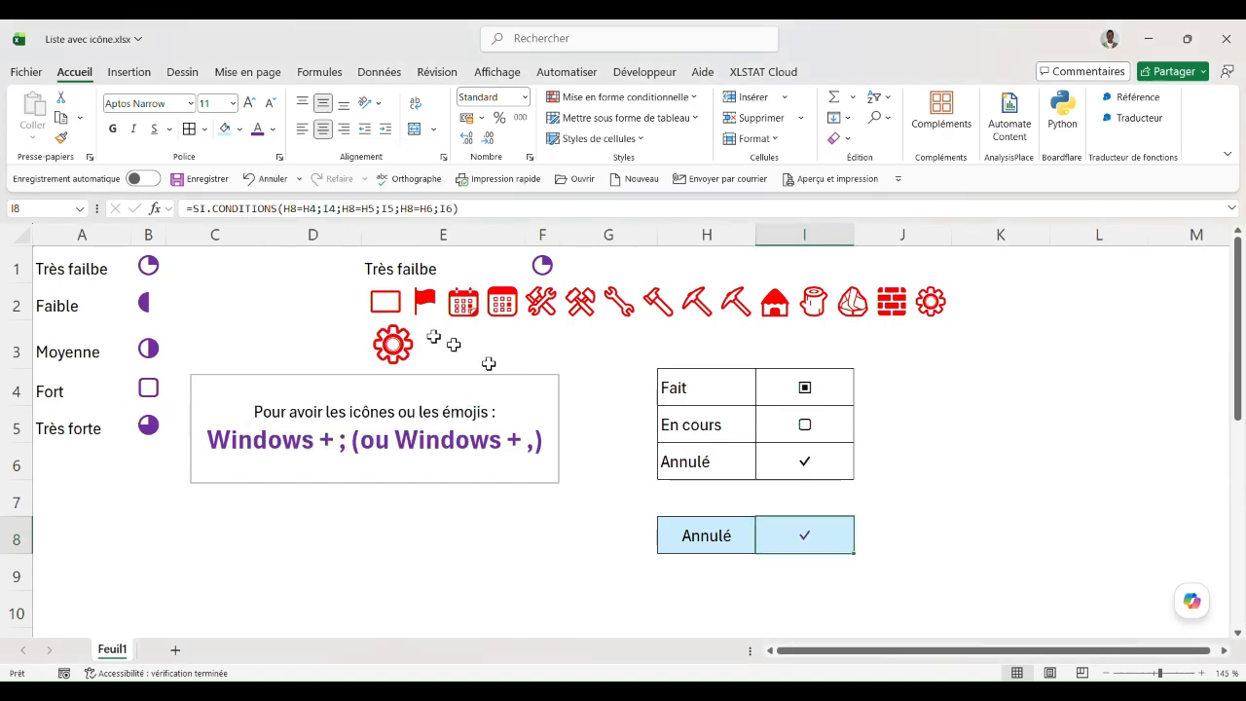
left_click(251, 103)
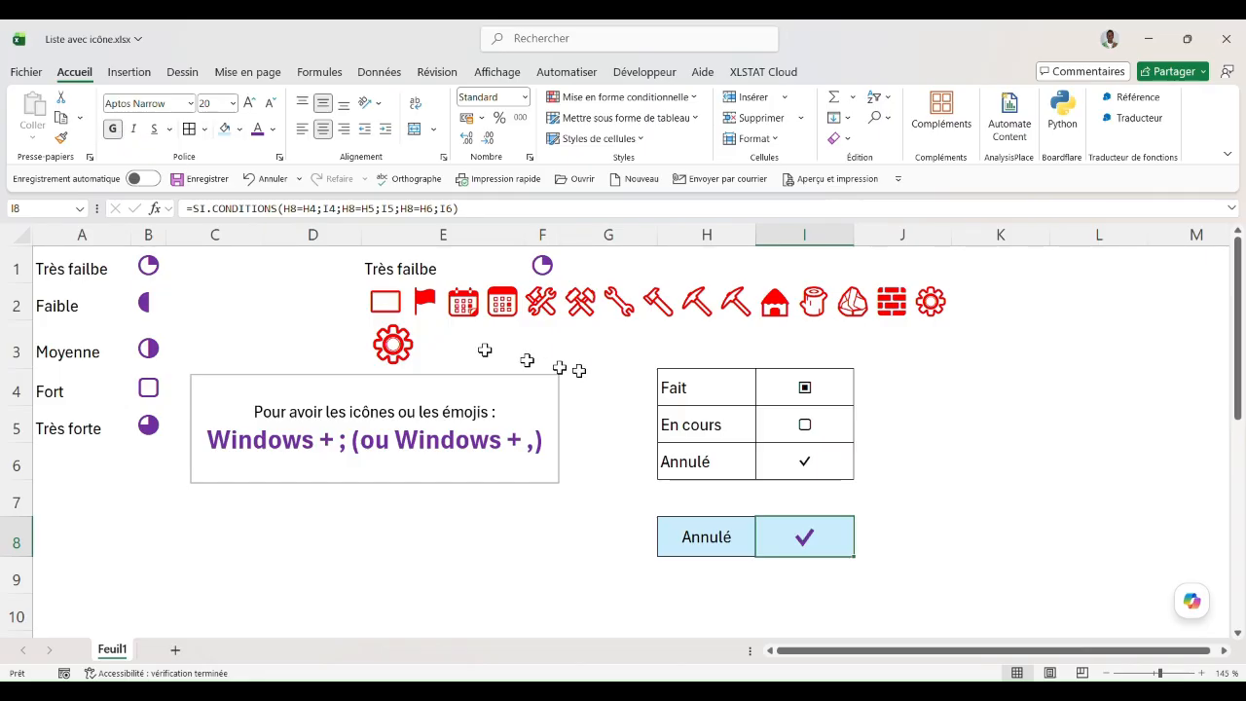
mouse_move(767, 388)
left_mouse_down()
mouse_move(801, 422)
mouse_move(804, 462)
left_mouse_up()
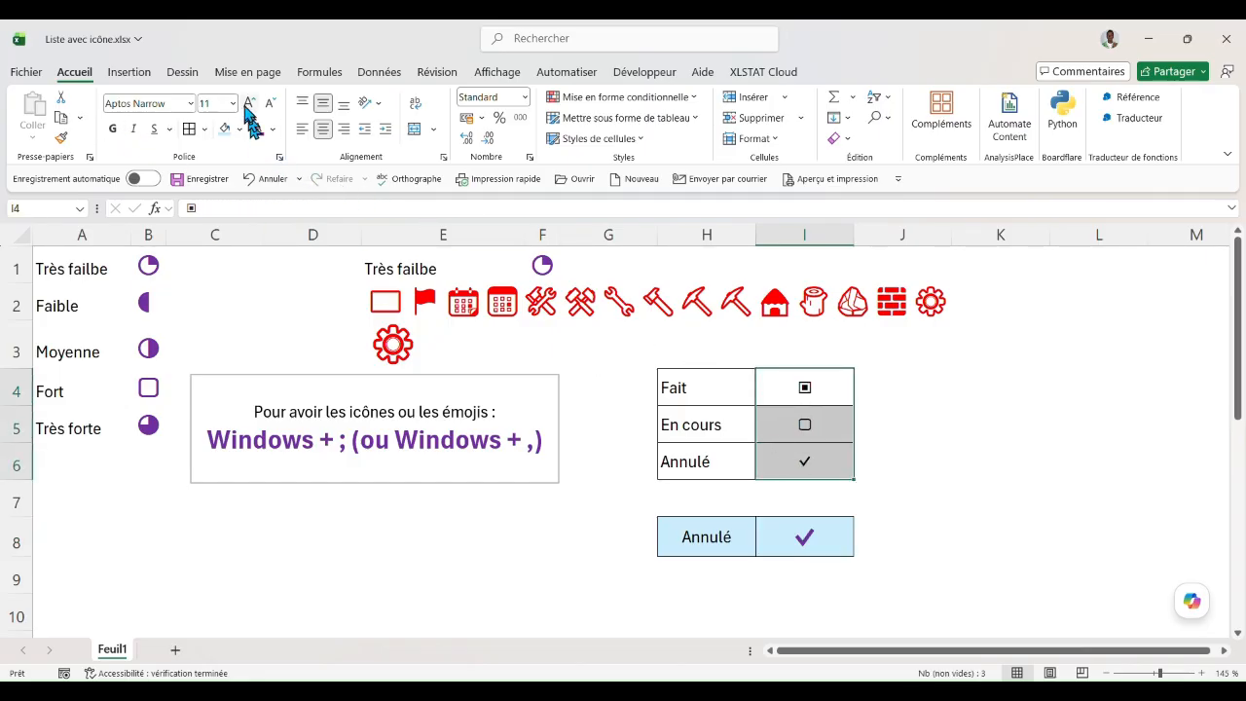
Step: Test the drop-down list in cell H8 by choosing Fait, En cours and finally Annulé
left_click(701, 536)
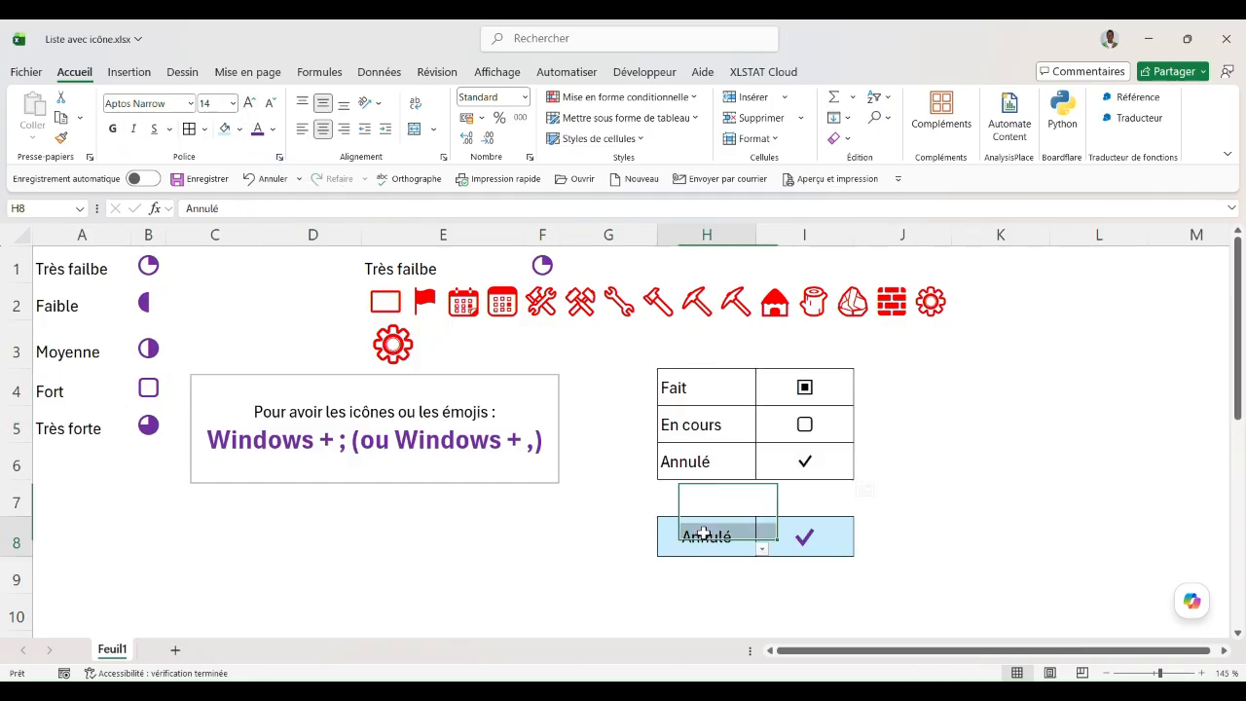
left_click(763, 551)
left_click(723, 565)
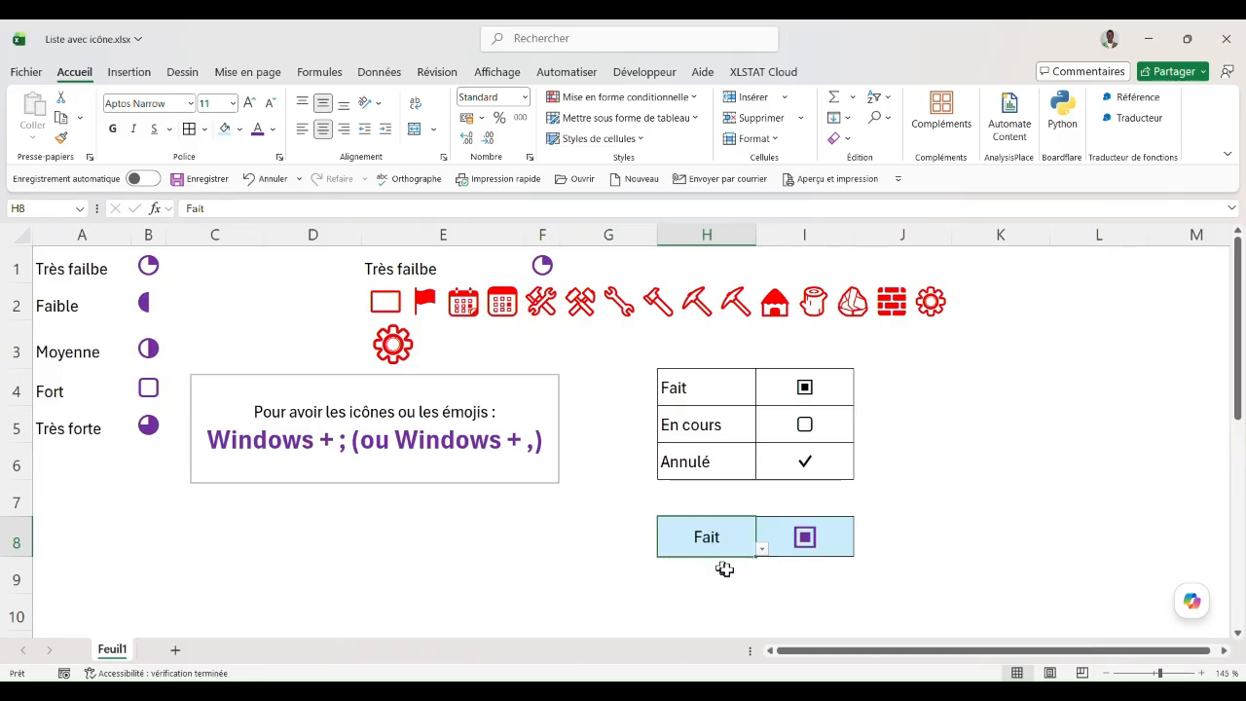
left_click(760, 550)
left_click(721, 579)
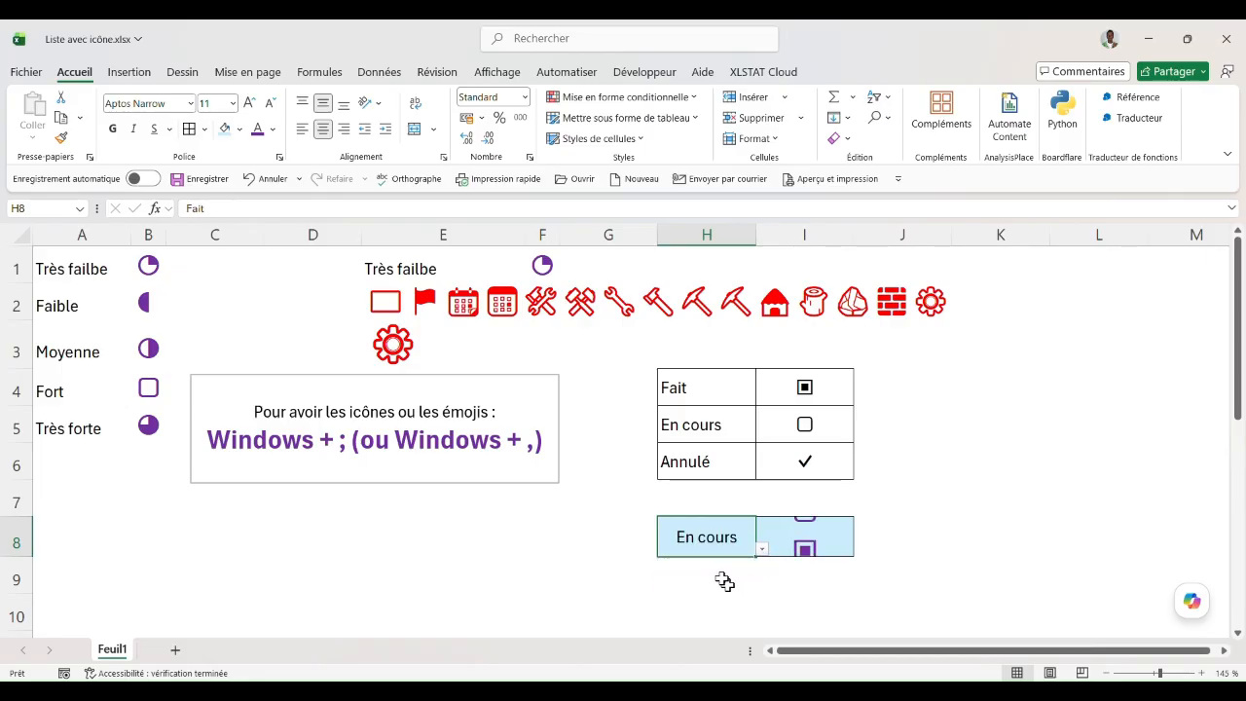
left_click(761, 550)
left_click(742, 592)
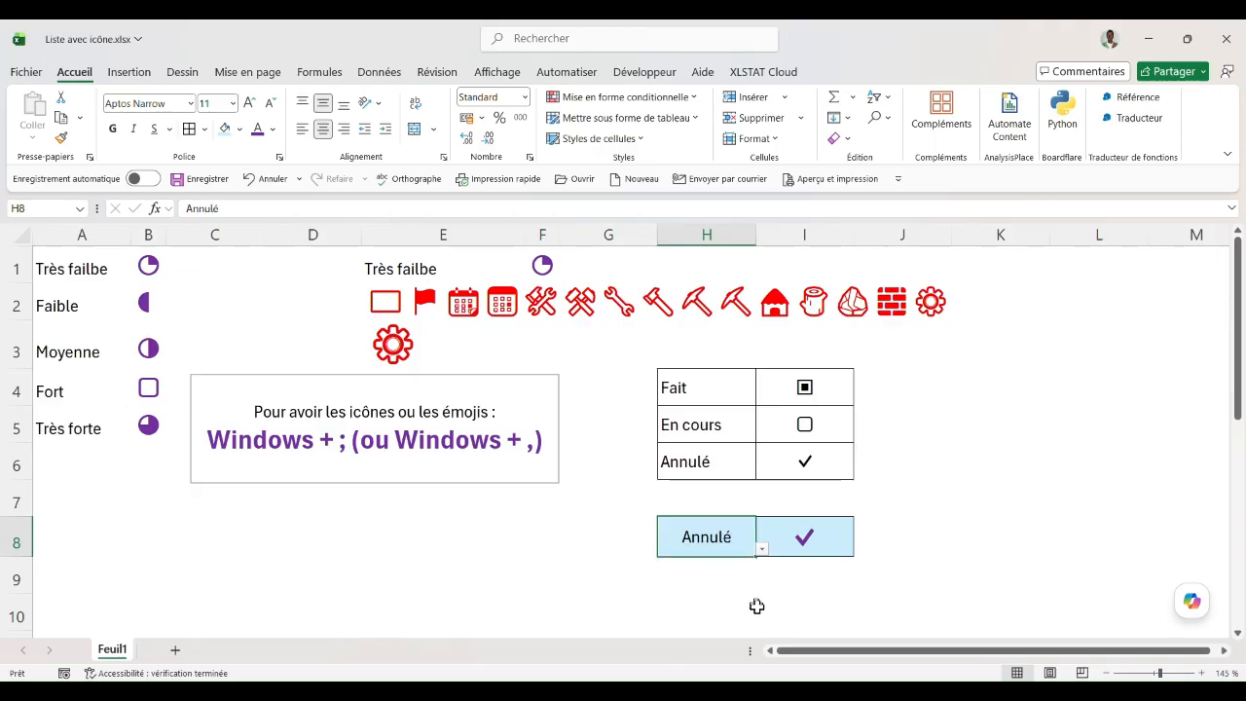
Step: Examine the SI.CONDITIONS formulas behind the icons in cells I8 and F1
left_click(794, 544)
left_click(731, 539)
left_click(773, 546)
left_click(905, 544)
left_click(788, 531)
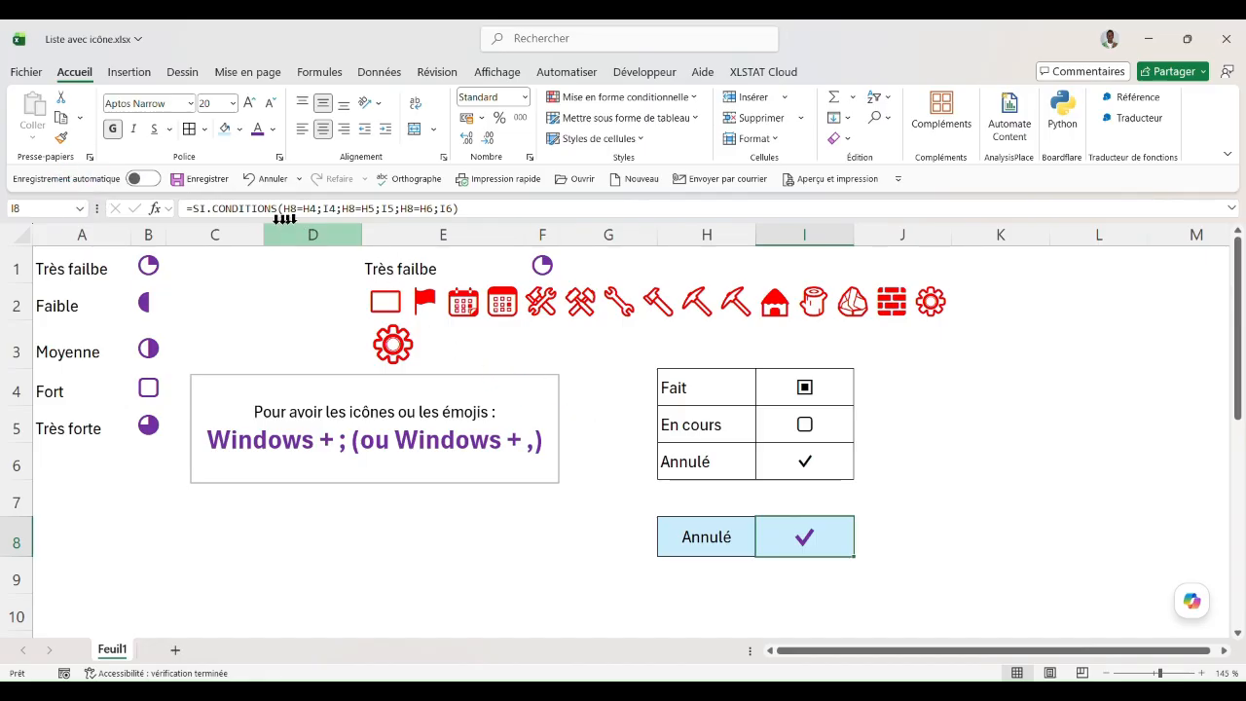
left_click(440, 268)
left_click(542, 264)
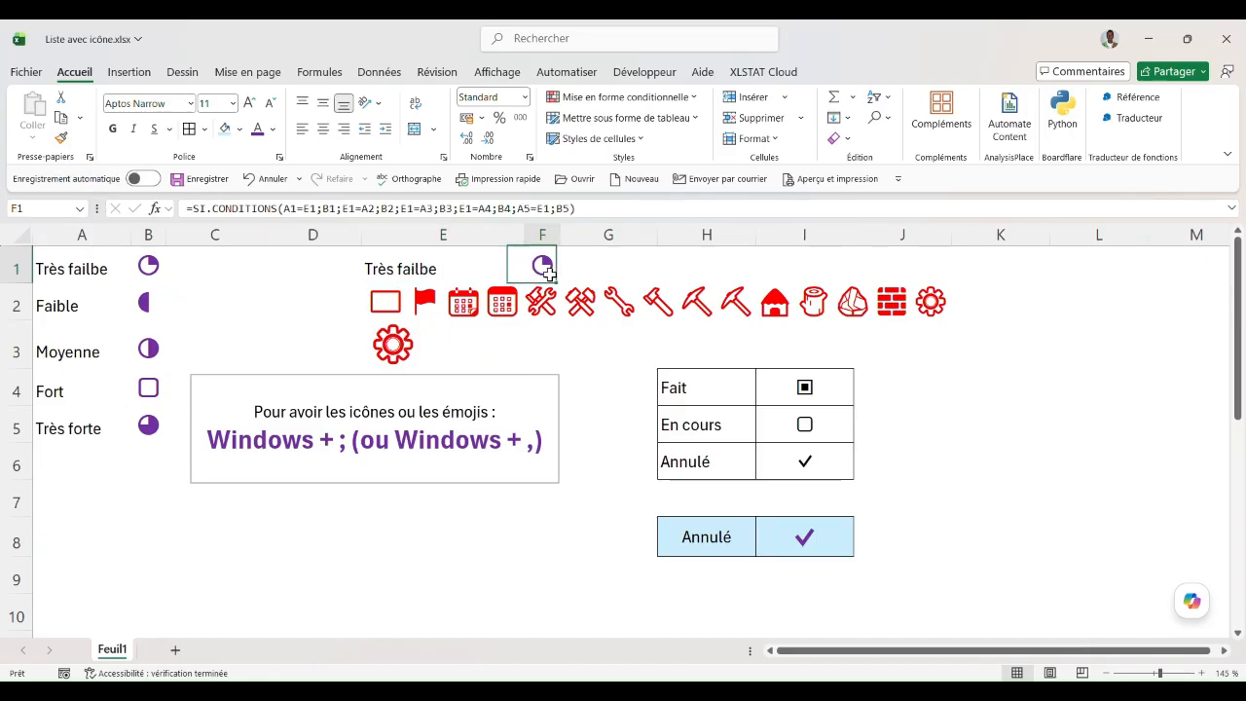
left_click(804, 535)
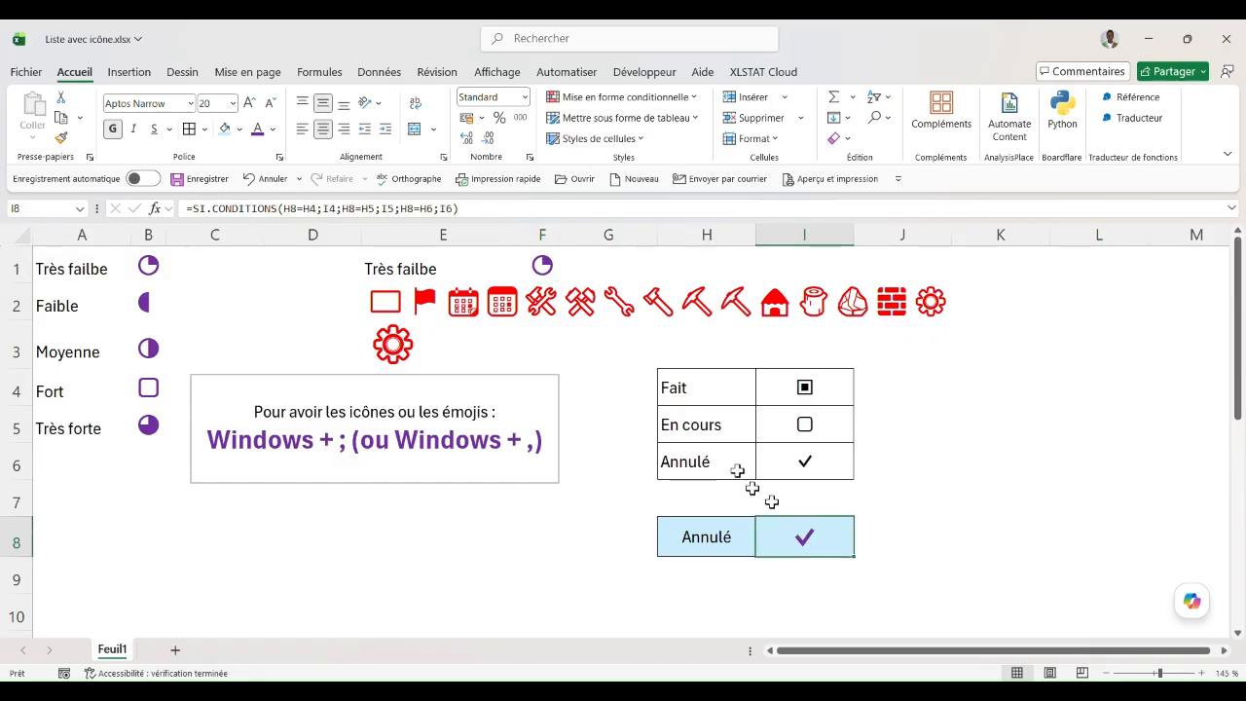
Step: Copy the text of the formula in cell I8 and paste it into cell J8
left_click(485, 207)
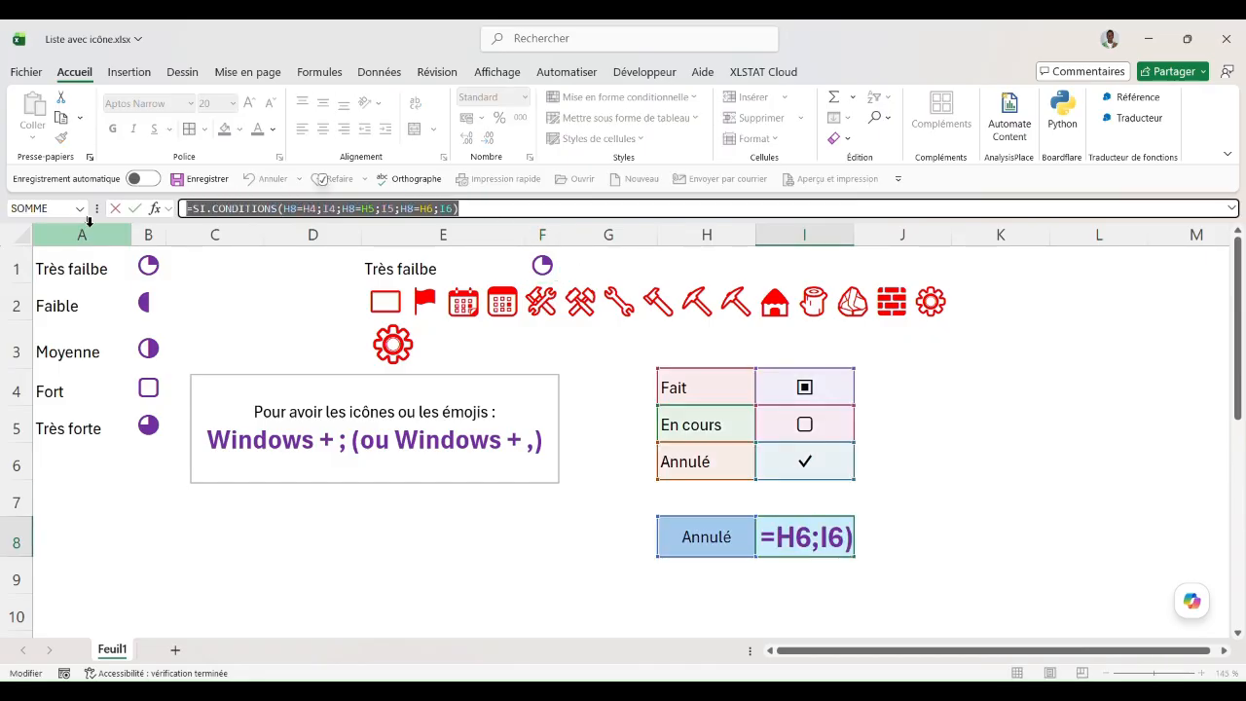
key("Return")
left_click(898, 530)
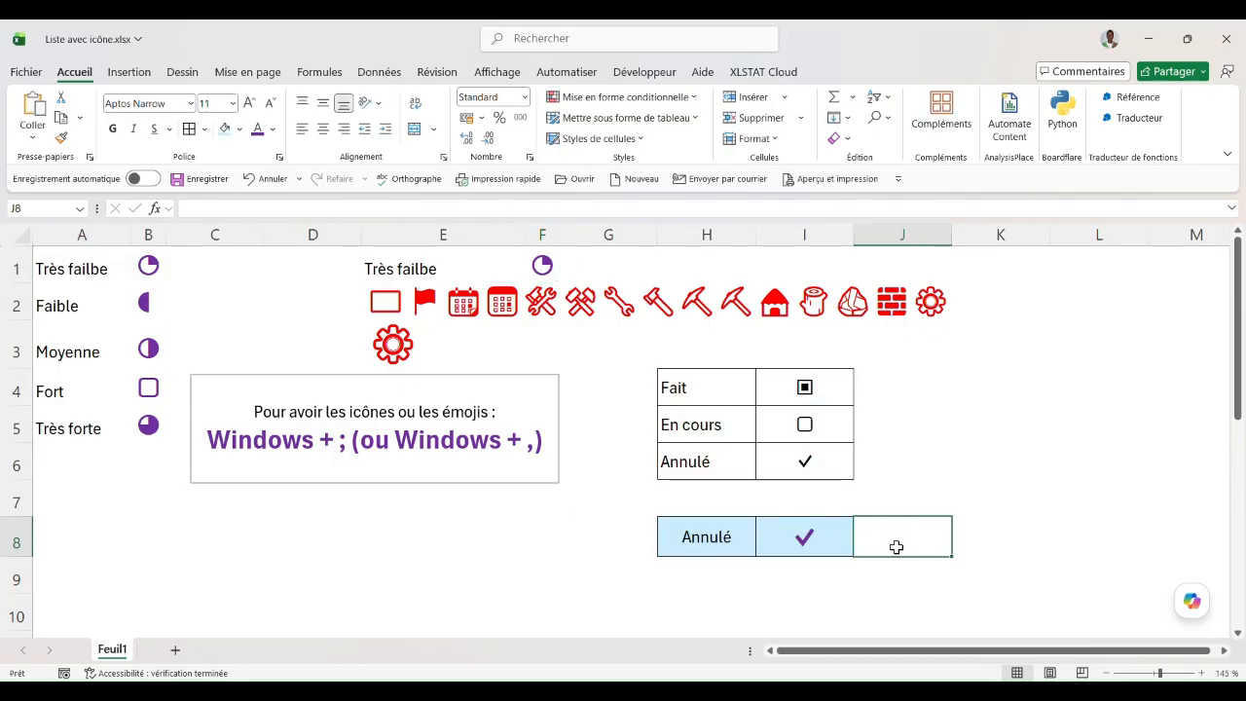
key("ctrl+v")
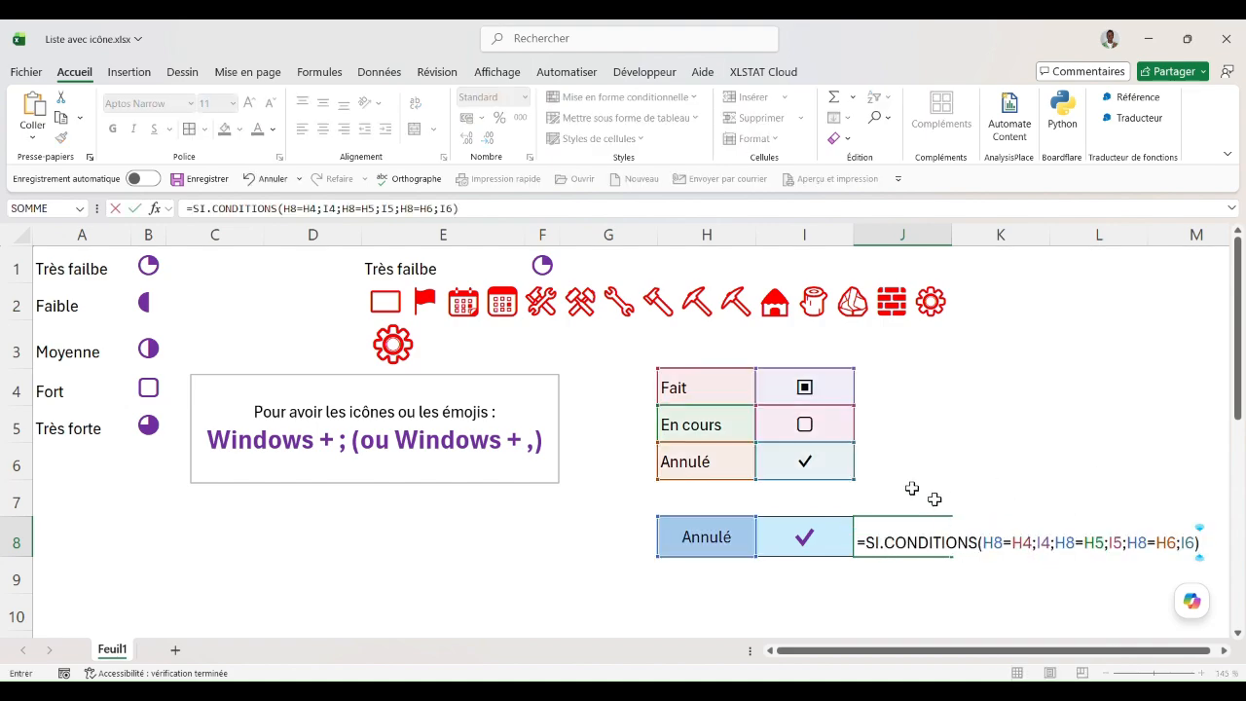
Step: Delete all the arguments of the pasted formula, keeping only =SI.CONDITIONS( in cell J8
key("BackSpace")
key("BackSpace")
key("BackSpace")
key("BackSpace")
key("BackSpace")
key("BackSpace")
key("BackSpace")
key("BackSpace")
key("BackSpace")
key("BackSpace")
key("BackSpace")
key("BackSpace")
key("BackSpace")
key("BackSpace")
key("BackSpace")
key("BackSpace")
key("BackSpace")
key("BackSpace")
key("BackSpace")
key("BackSpace")
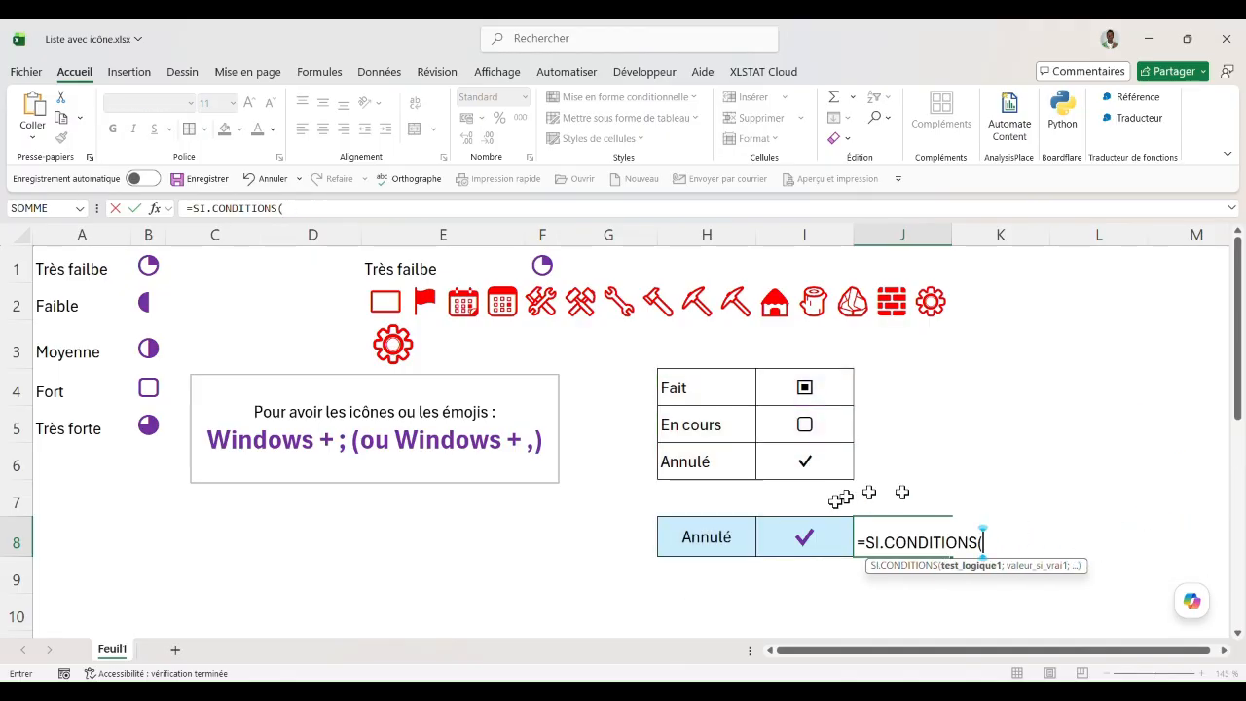
Step: Enter the first test H8=H4 in the J8 formula, with the filled-square symbol ▣ inserted directly as its value
left_click(689, 538)
type("=")
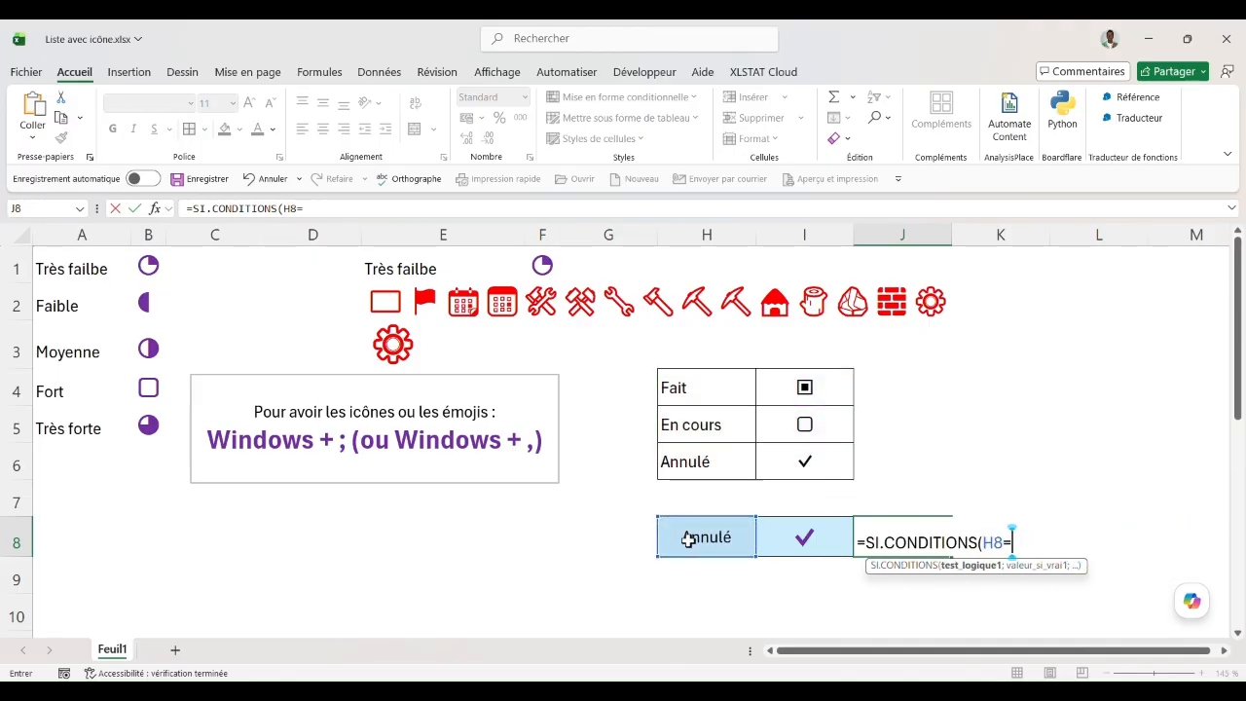
left_click(708, 389)
type(";")
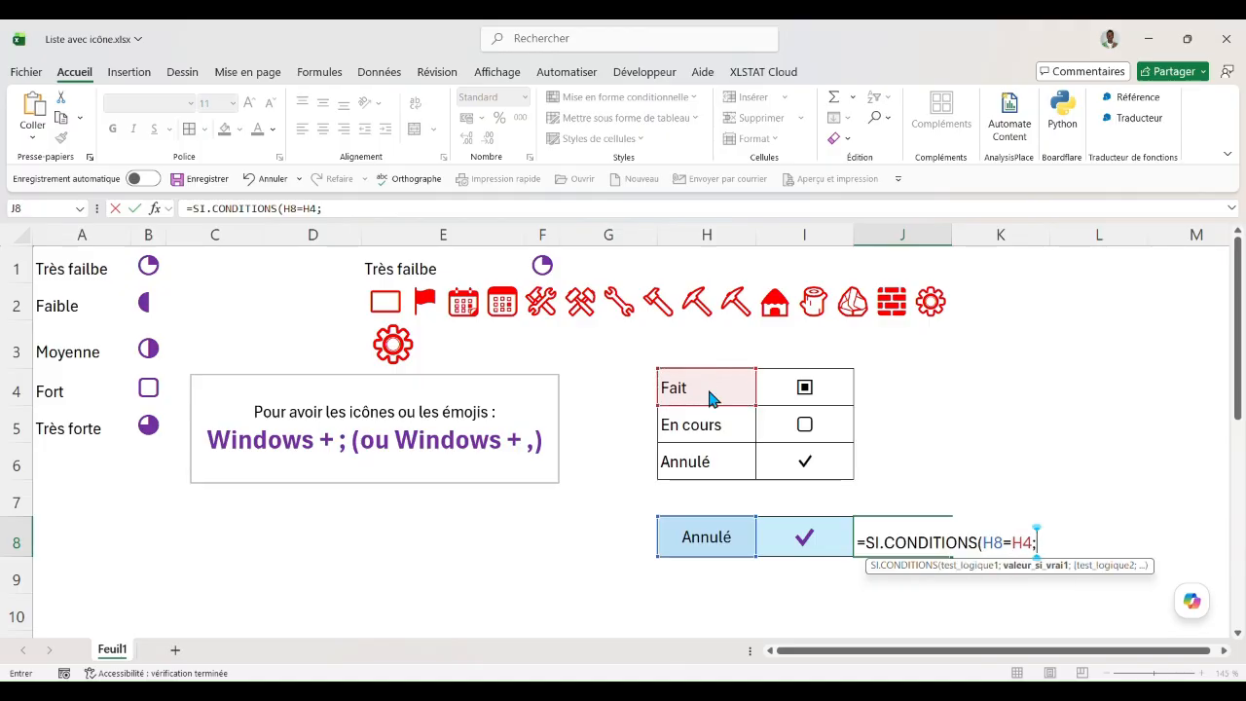
key("super+semicolon")
left_click(1019, 252)
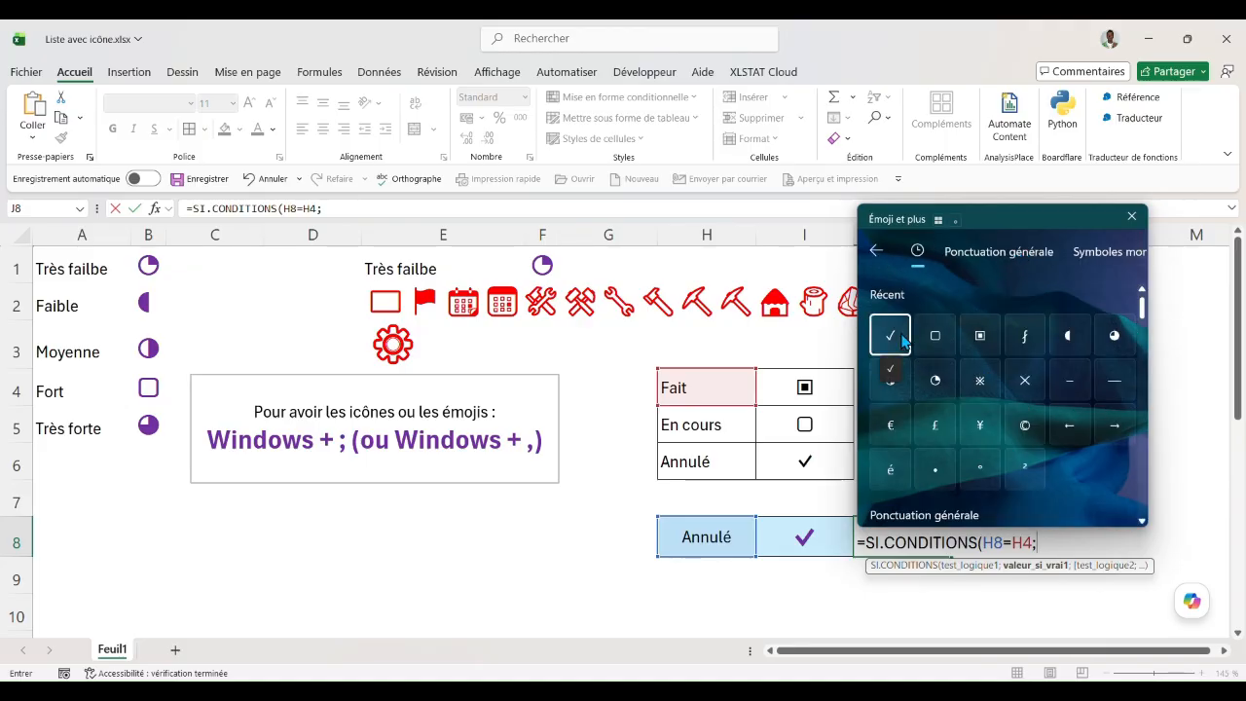
left_click(980, 342)
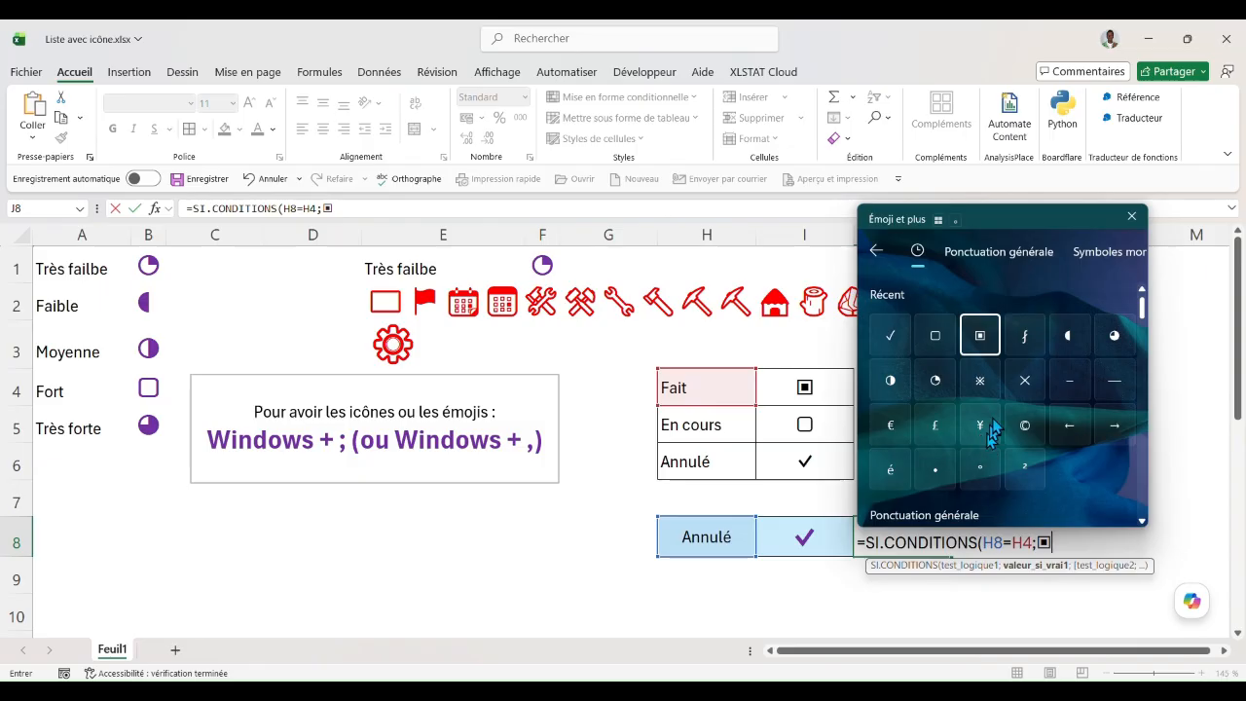
type(";")
Step: Add the second logical test H8=H5 to the SI.CONDITIONS formula in cell J8
left_click(726, 537)
type("=")
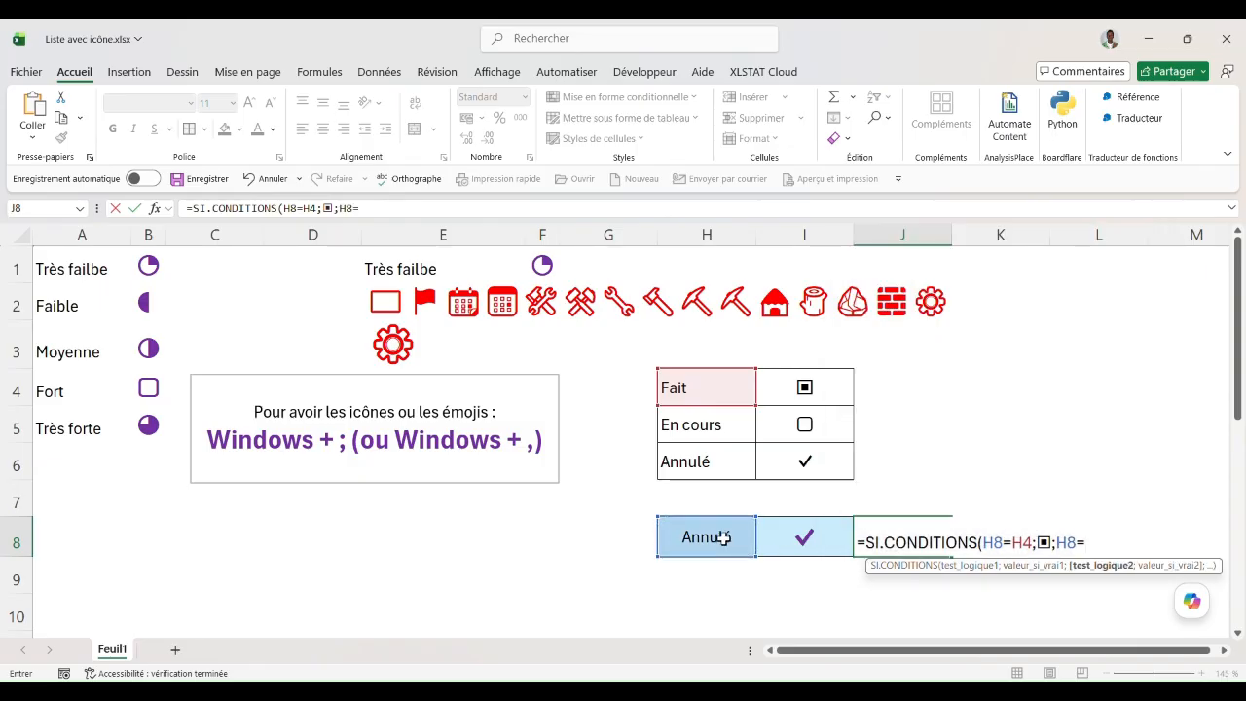
left_click(713, 424)
type(";")
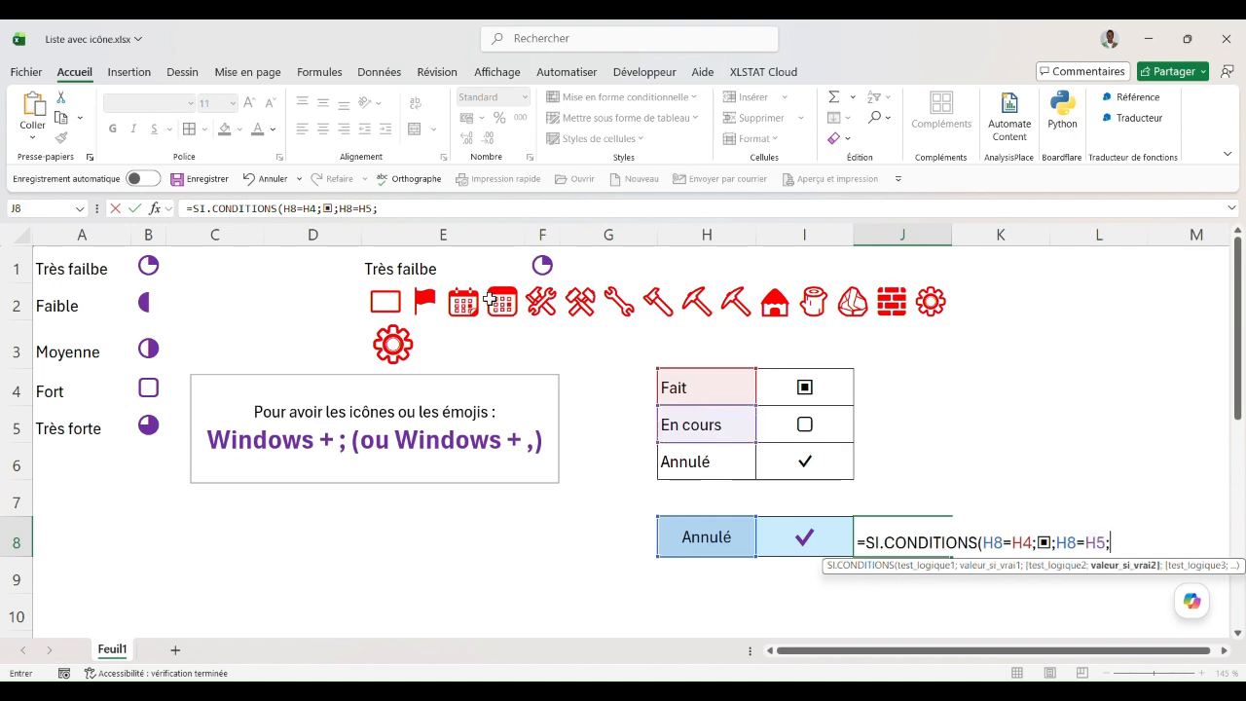
Step: Enclose the ▣ symbol in quotation marks in the J8 formula
left_click(324, 207)
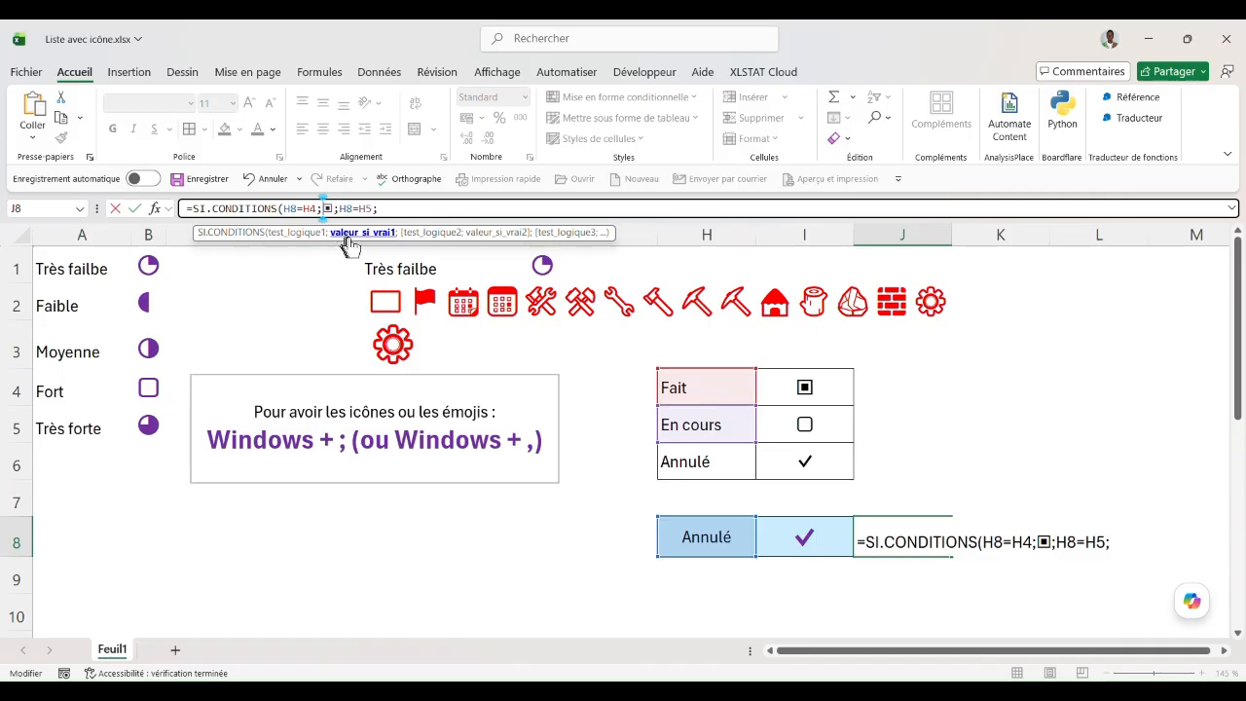
type("\"▣")
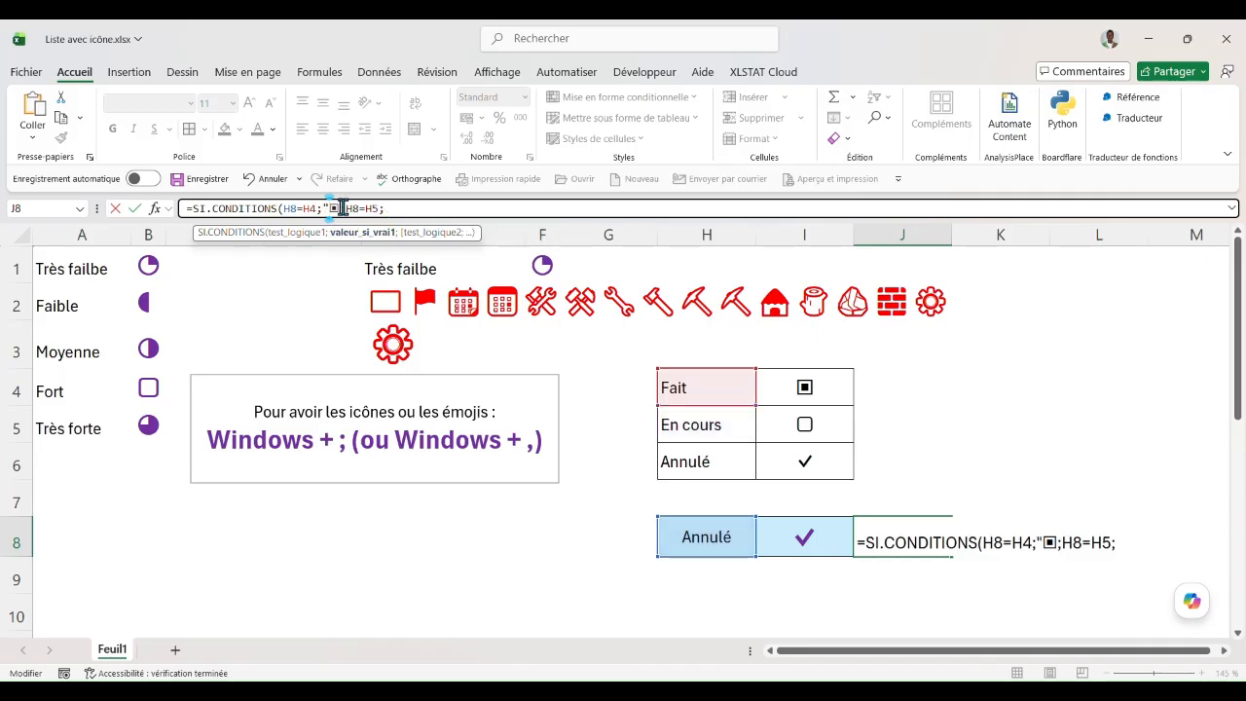
type("\"")
Step: Insert the empty-square symbol ▢ in quotation marks as the value for the H8=H5 test
left_click(394, 207)
type("\"")
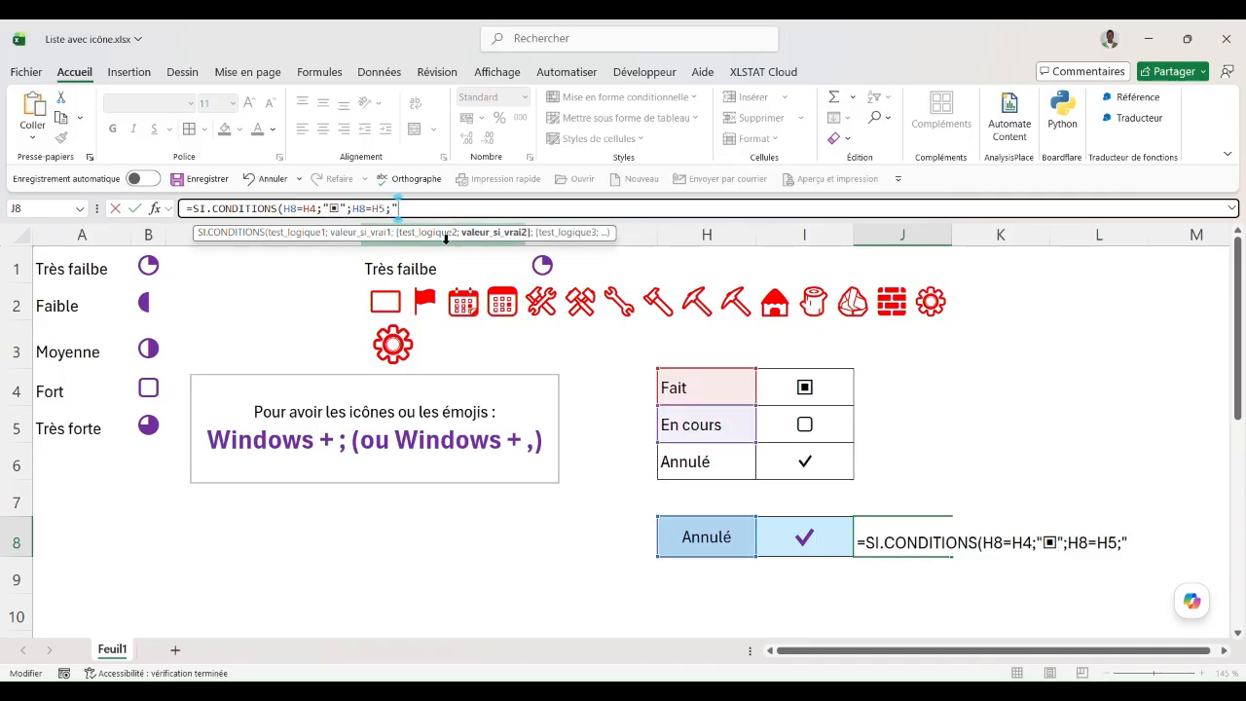
key("super+semicolon")
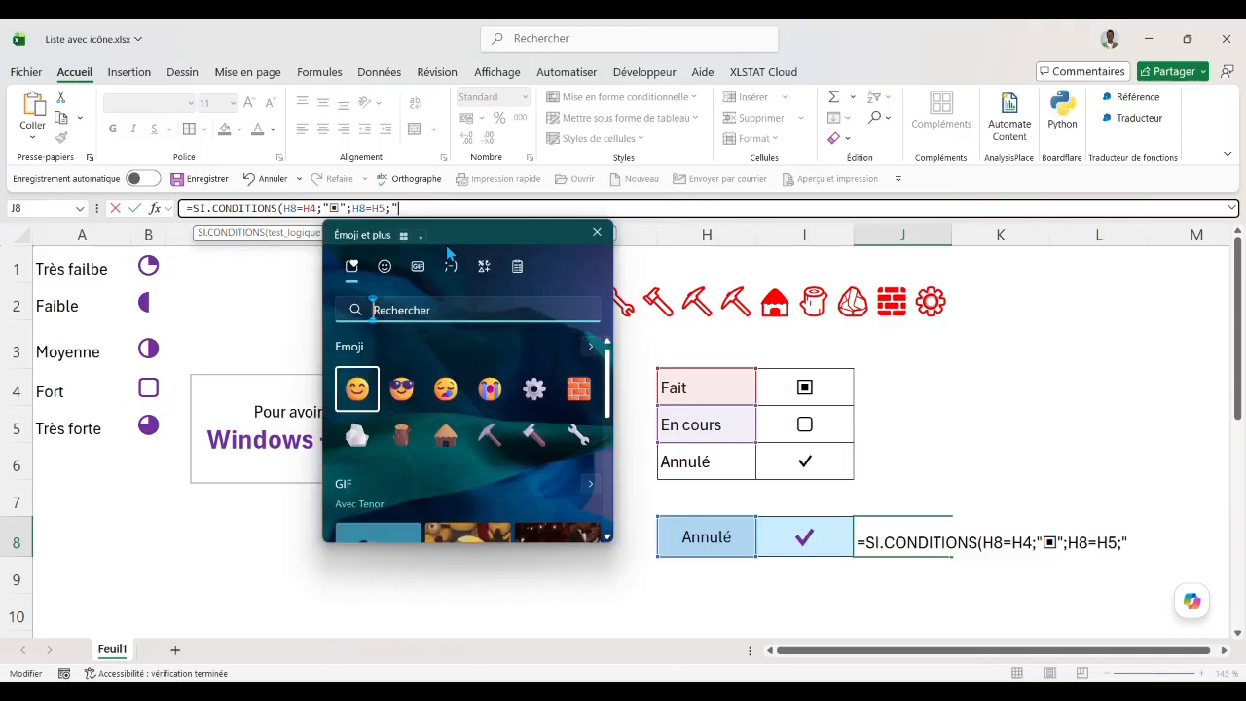
left_click(487, 264)
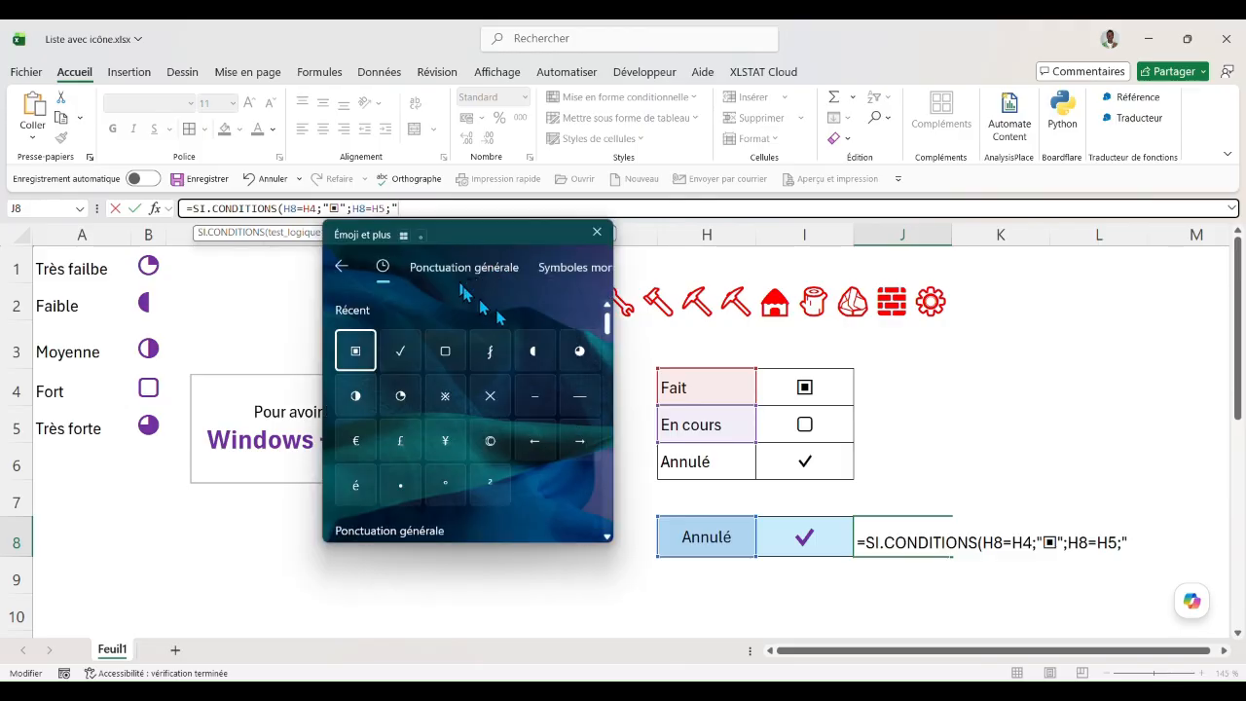
left_click(445, 350)
type("\"")
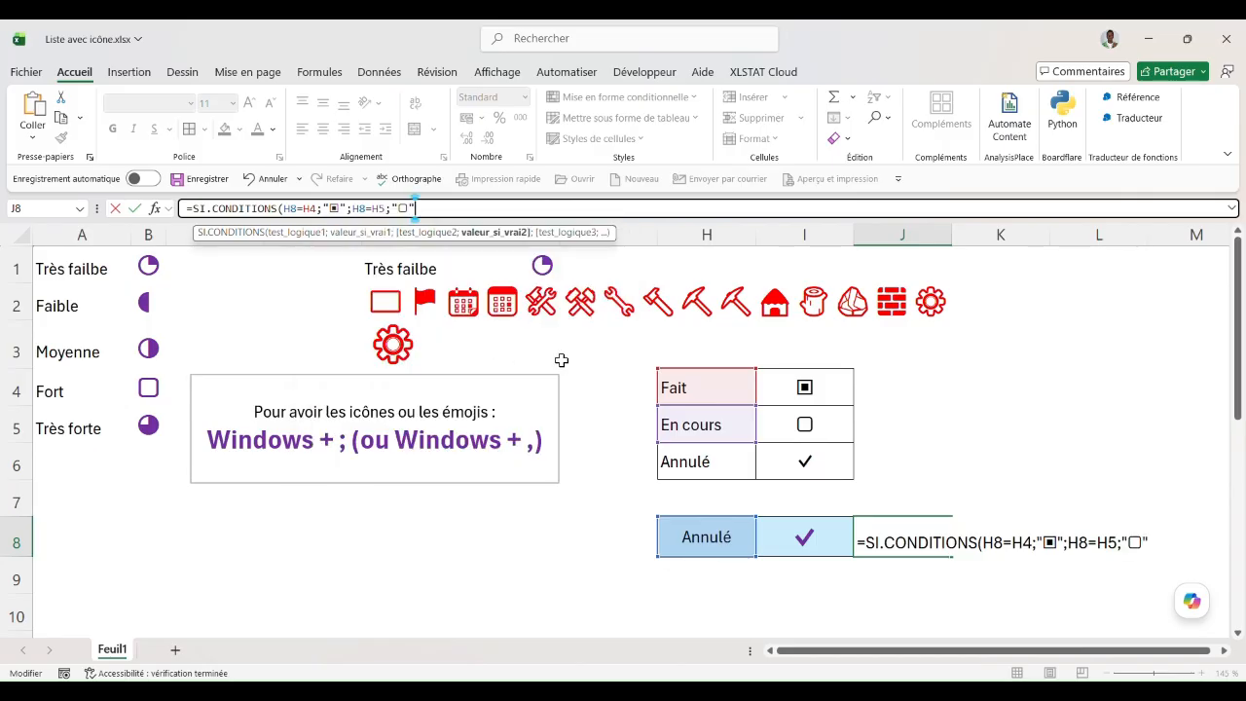
Step: Add the third logical test H8=H6 to the J8 formula
type(";")
left_click(688, 525)
type("=")
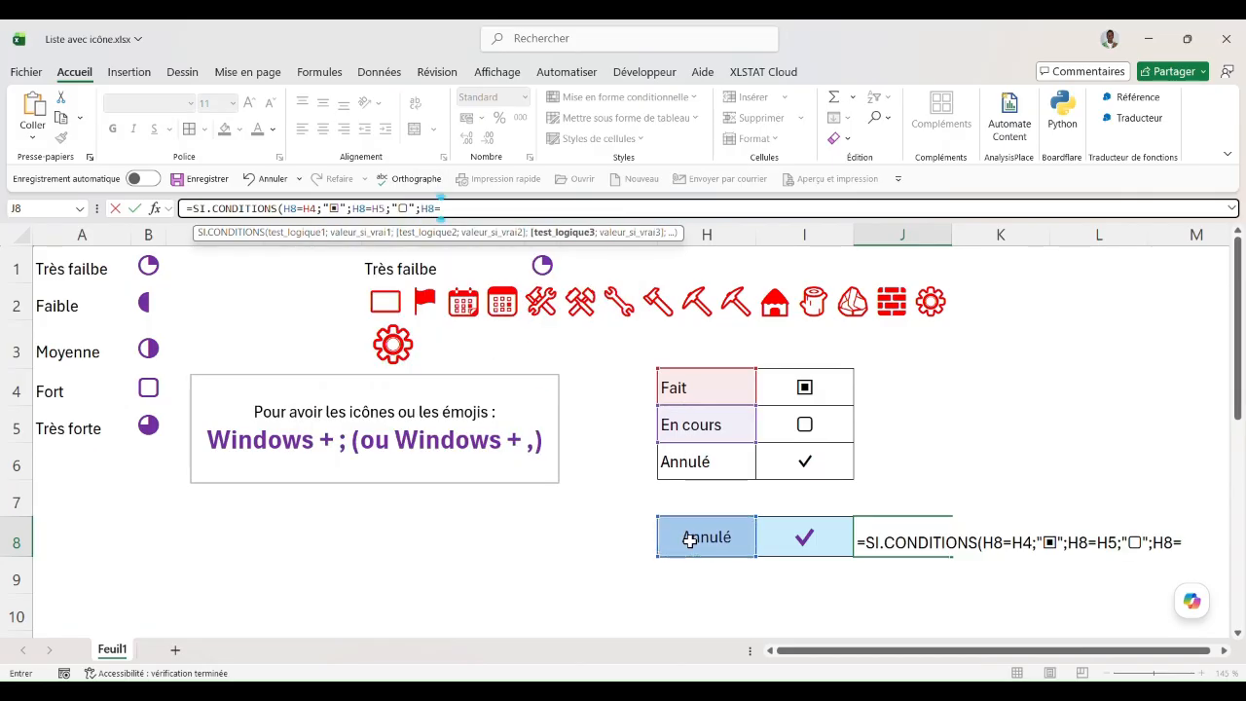
left_click(701, 464)
type(";")
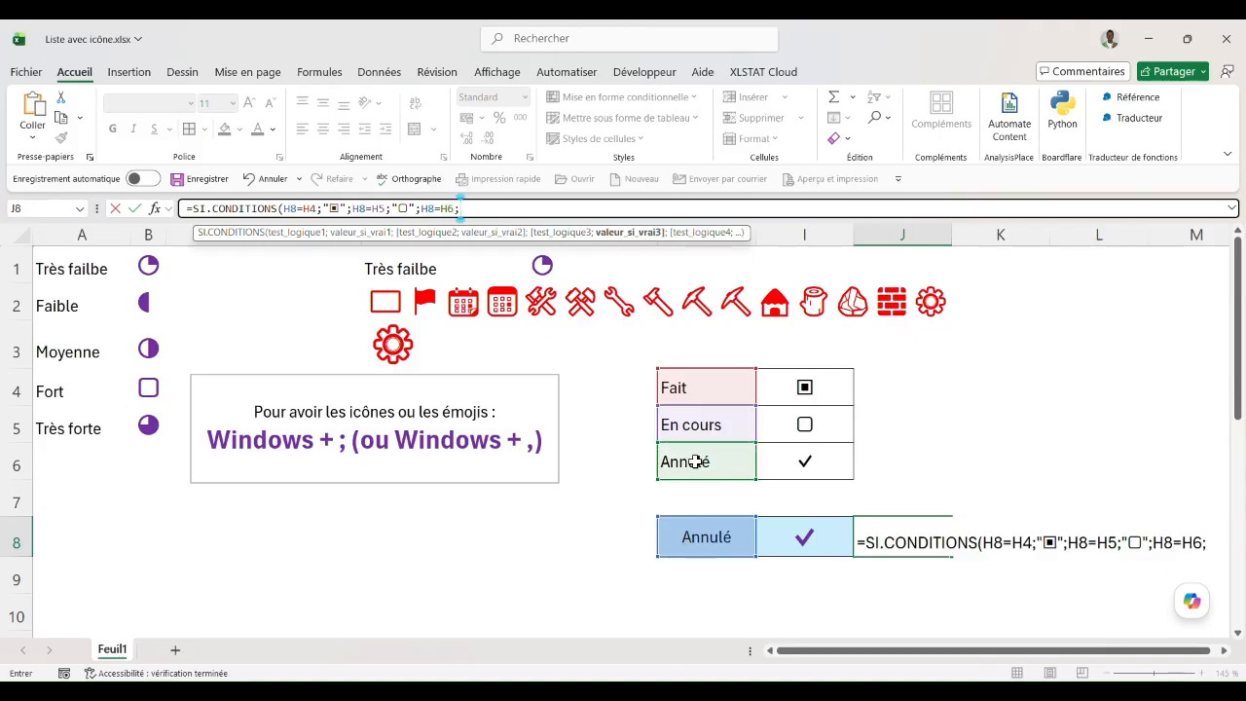
Step: Insert the cross symbol ✕ in quotation marks as the third value, then close and validate the J8 formula
type("\"")
key("super+semicolon")
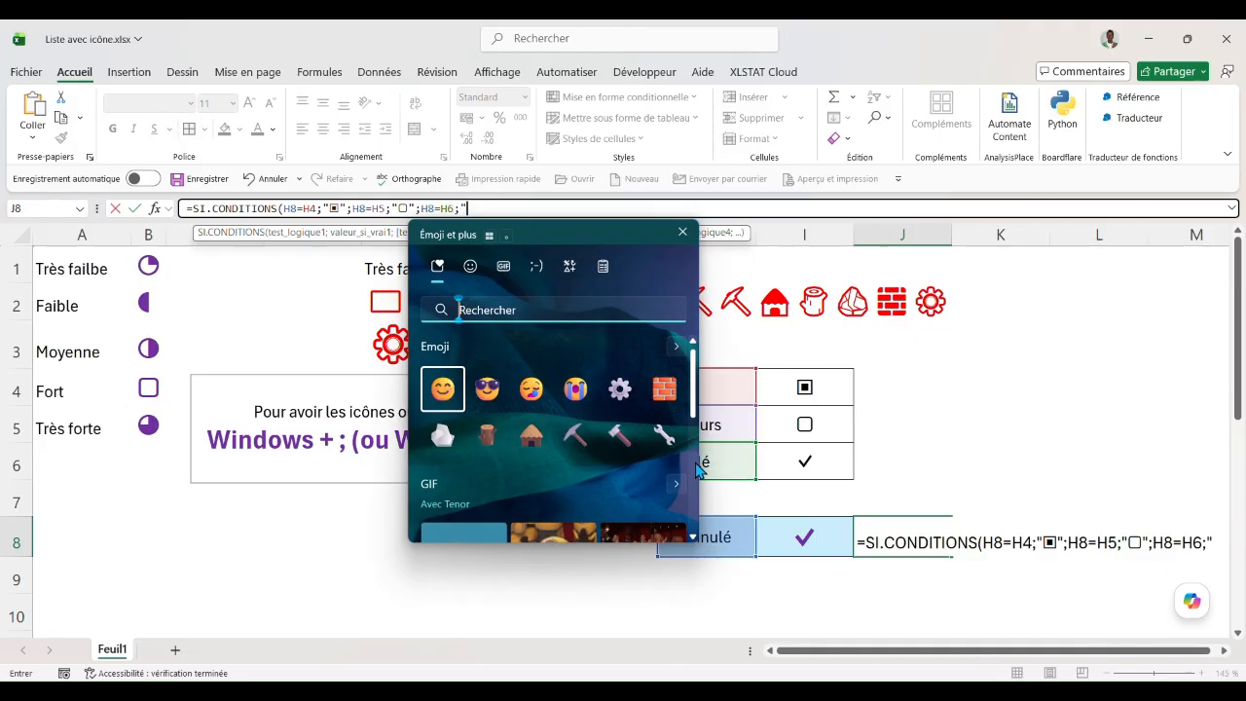
left_click(569, 266)
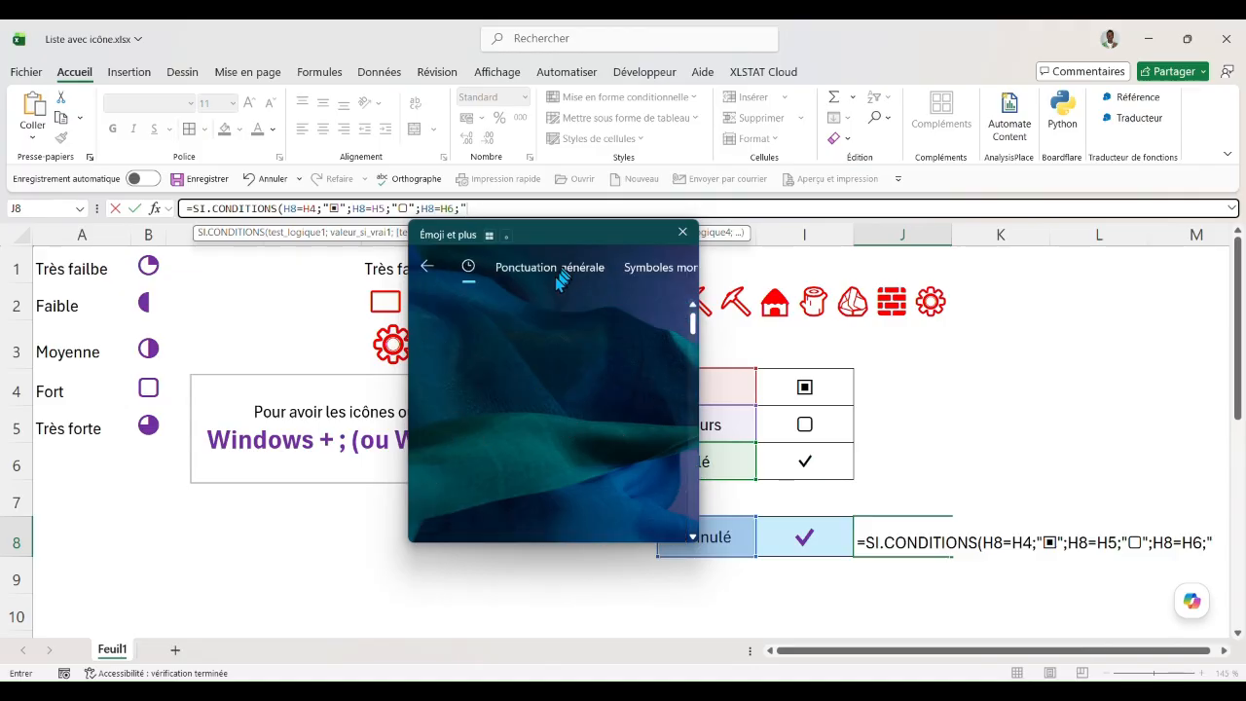
left_click(576, 397)
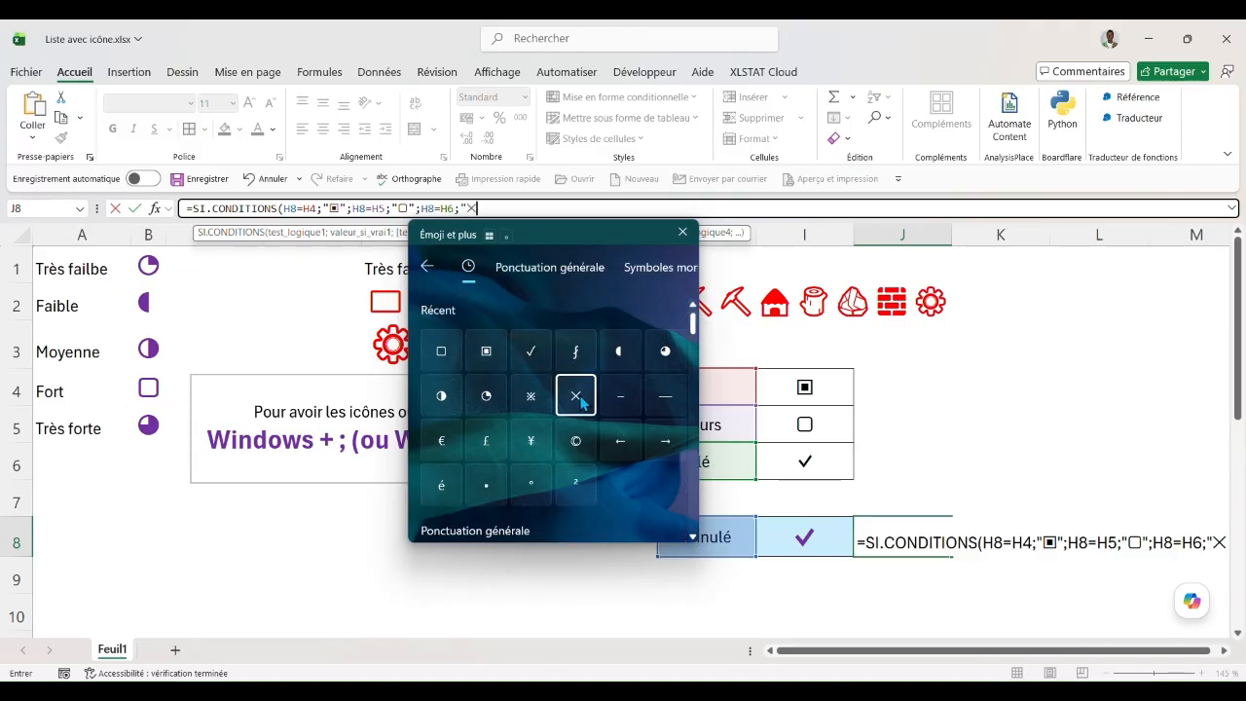
type("\"")
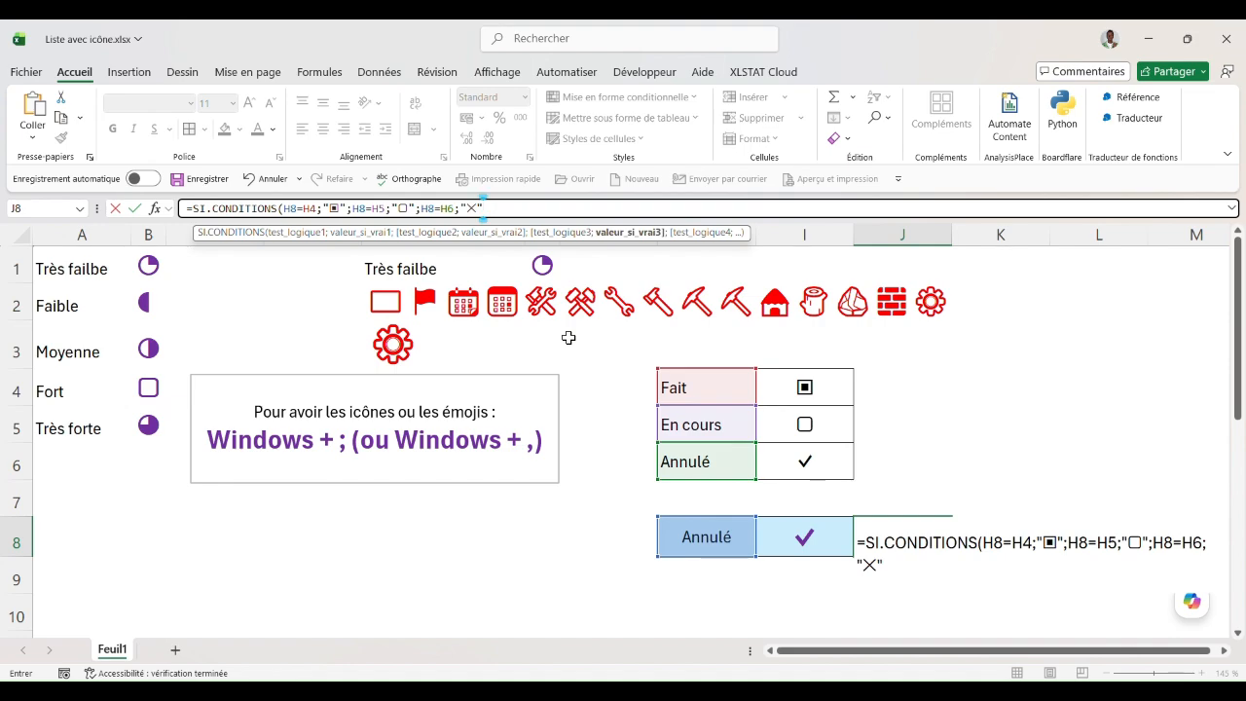
type(")")
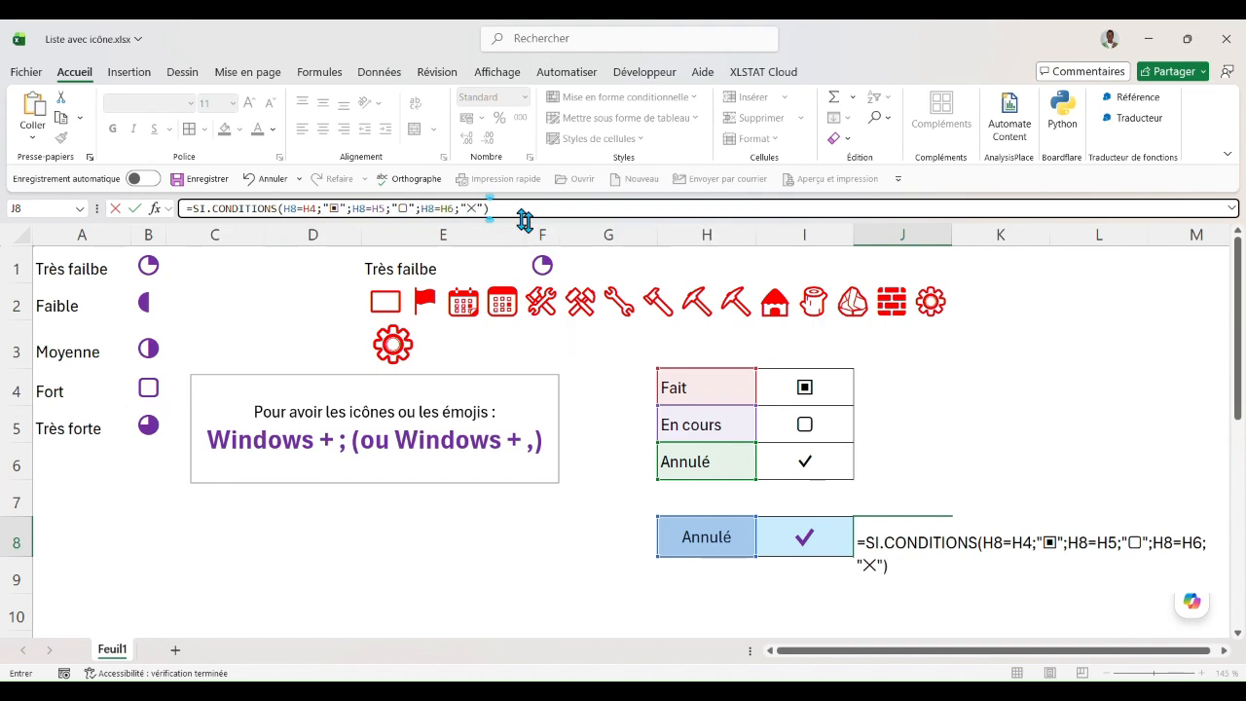
key("Return")
Step: Center cell J8 vertically and horizontally, and format its icon in purple at font size 18
left_click(887, 541)
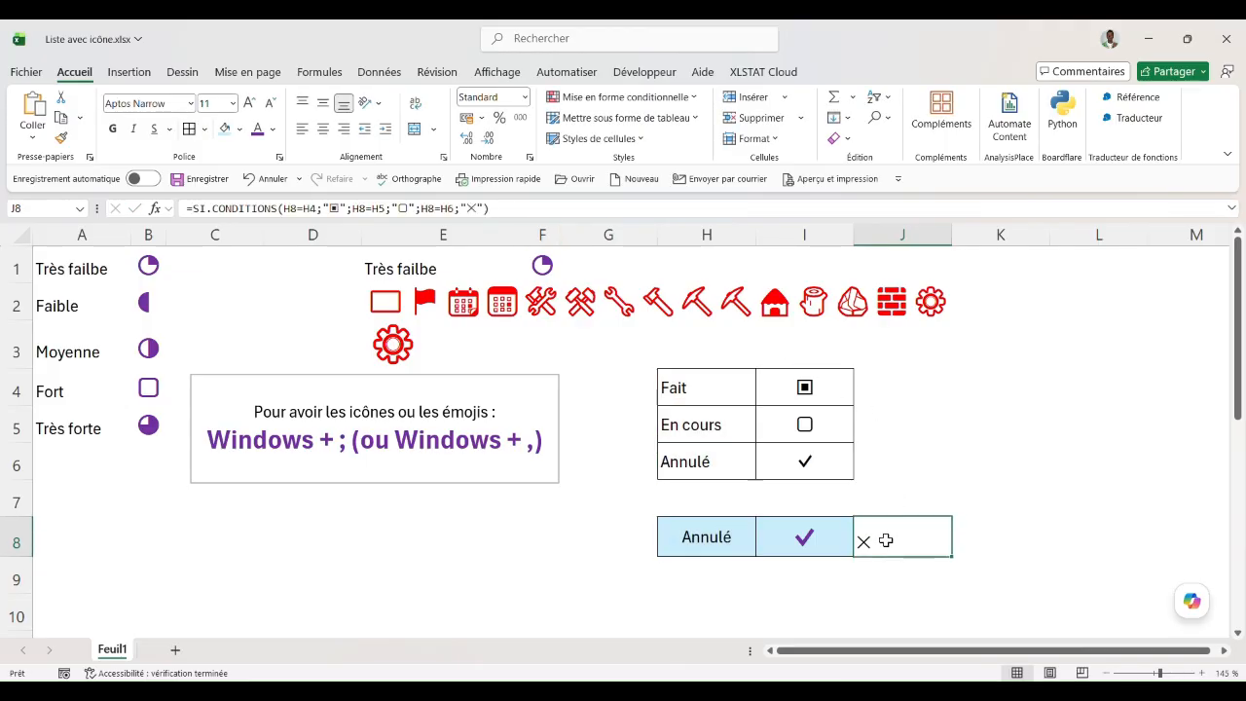
left_click(323, 102)
left_click(323, 128)
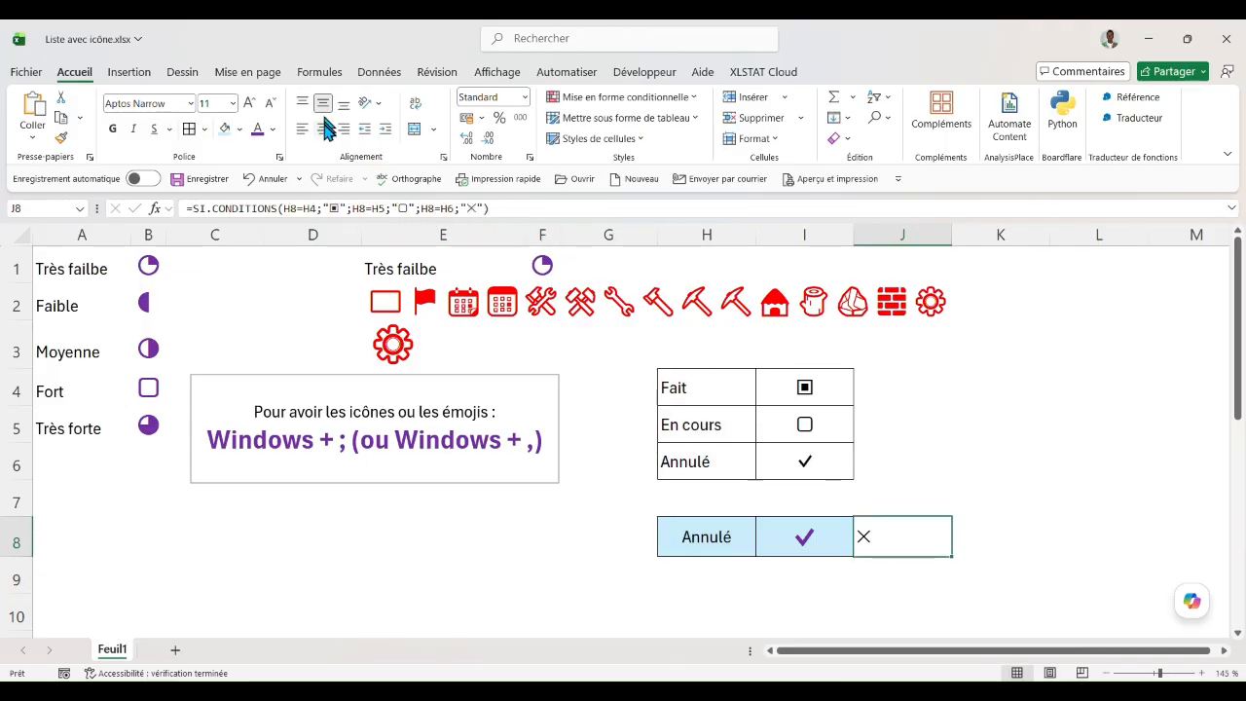
left_click(248, 102)
left_click(248, 102)
left_click(249, 102)
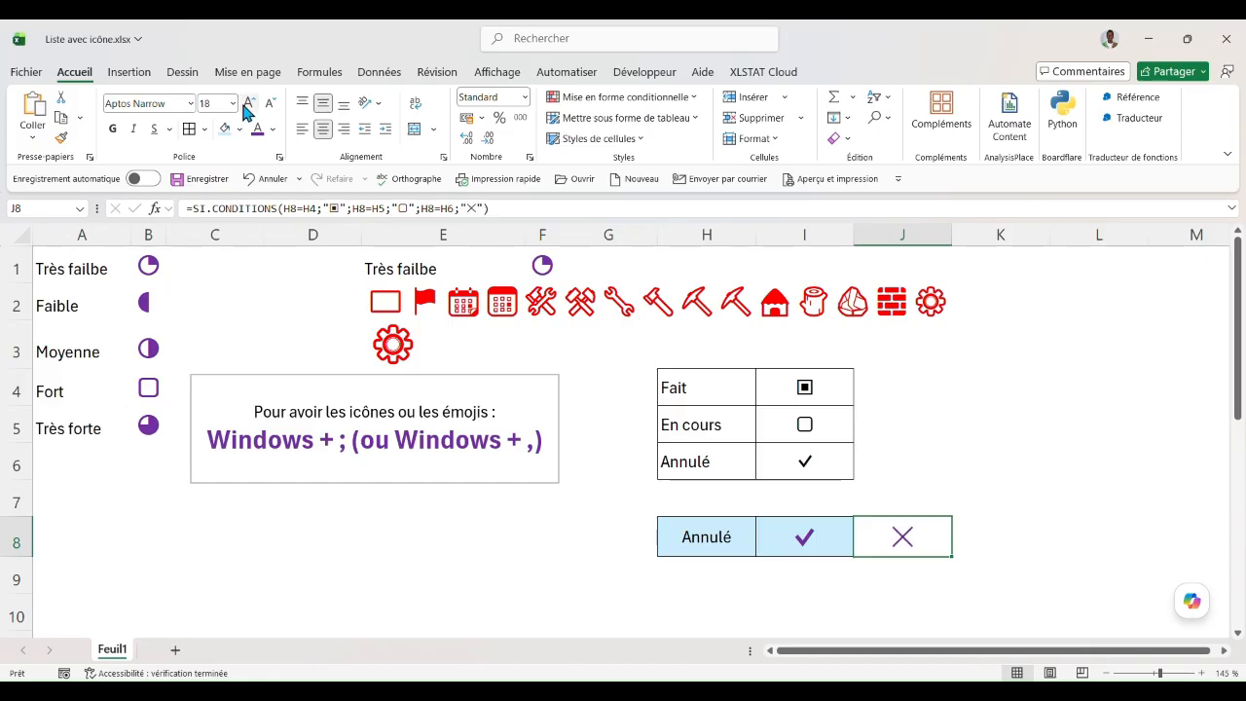
Step: Replace the check mark in cell I6 with the ✕ symbol copied from the J8 formula
left_click(774, 467)
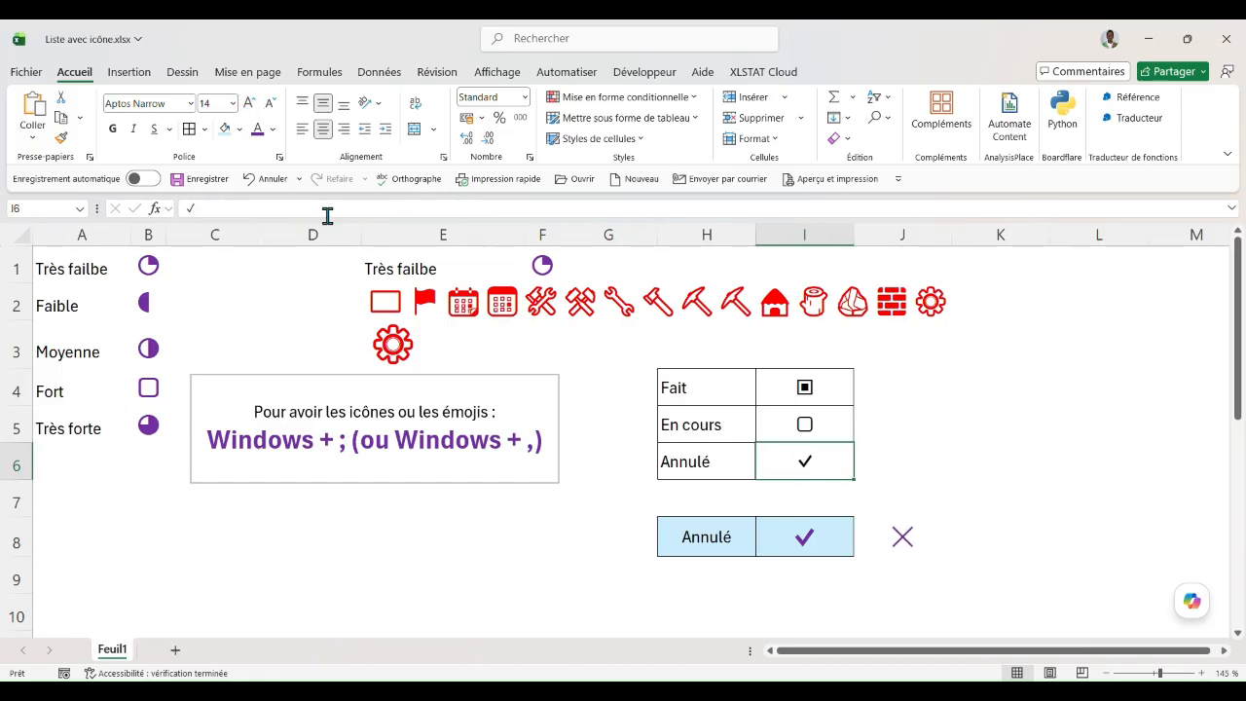
left_click(876, 538)
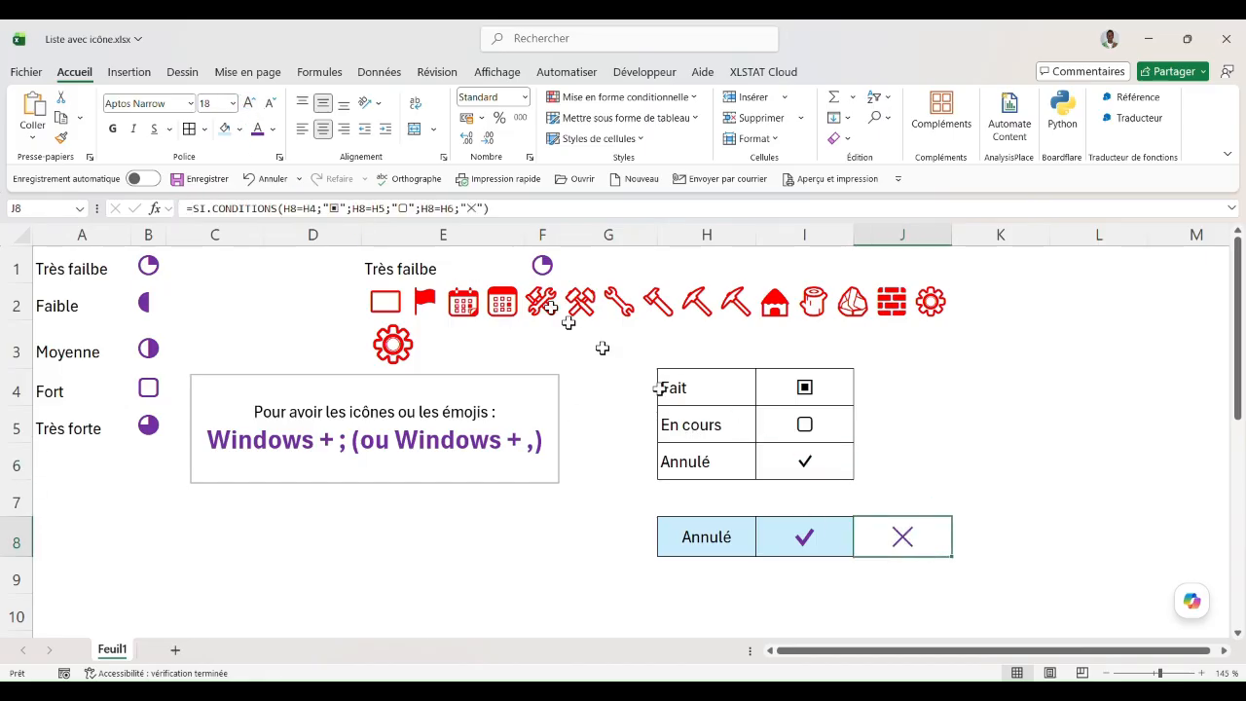
double_click(473, 208)
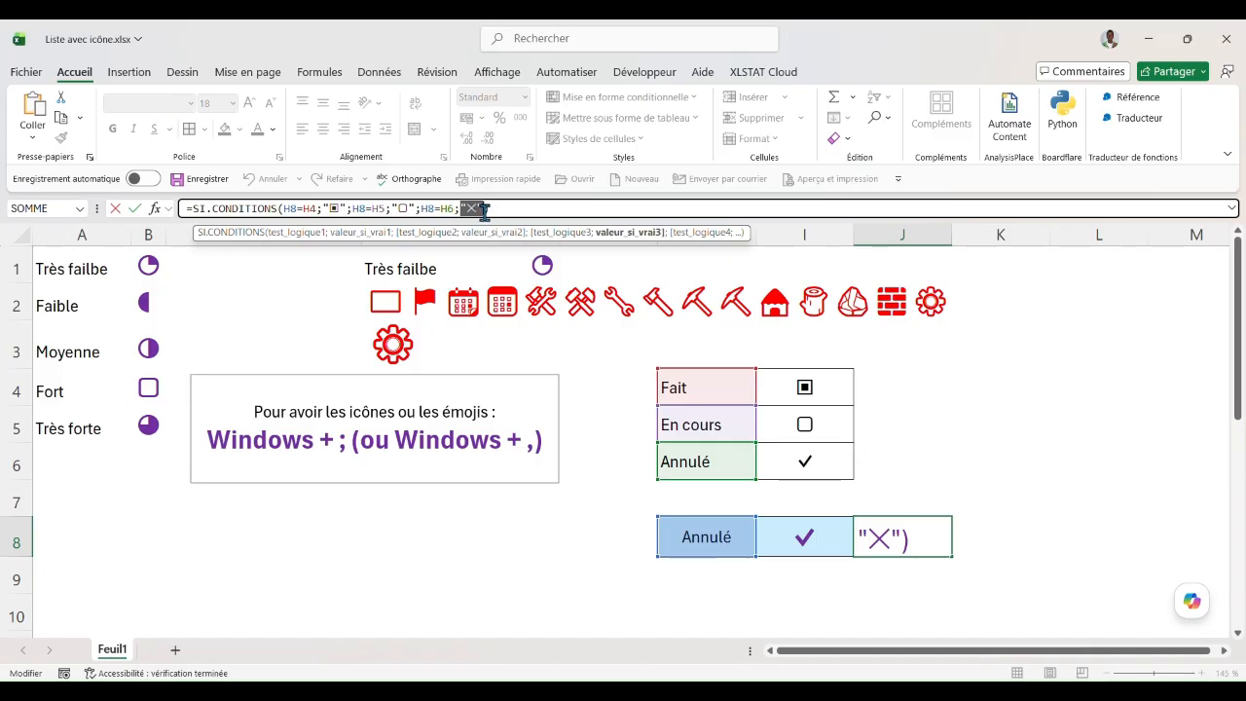
key("shift+Return")
left_click(811, 467)
left_click_drag(228, 205, 77, 204)
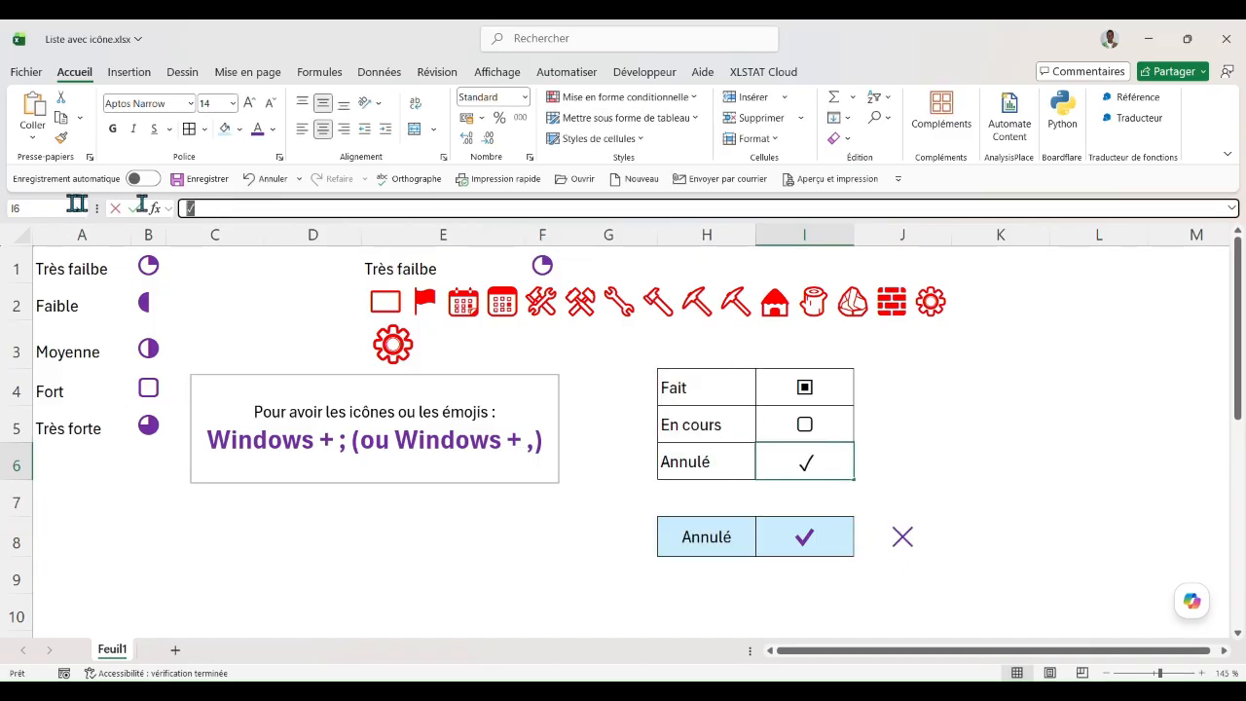
type("\"✕\"")
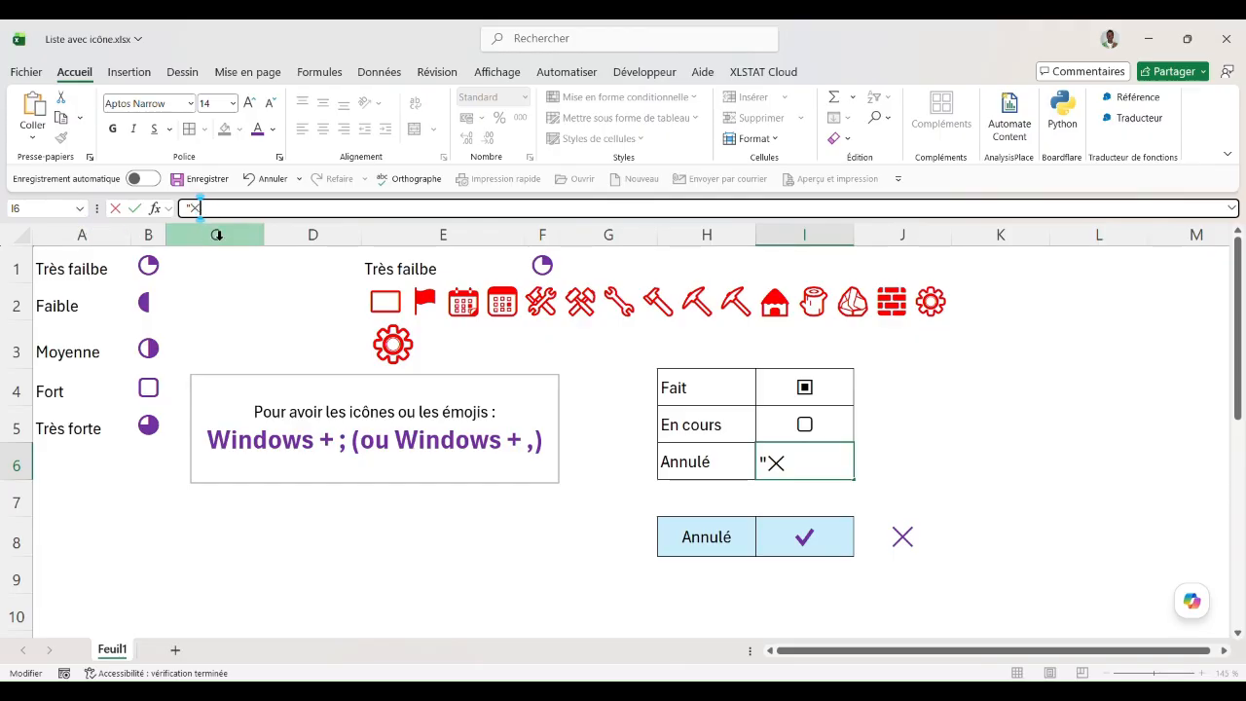
key("Return")
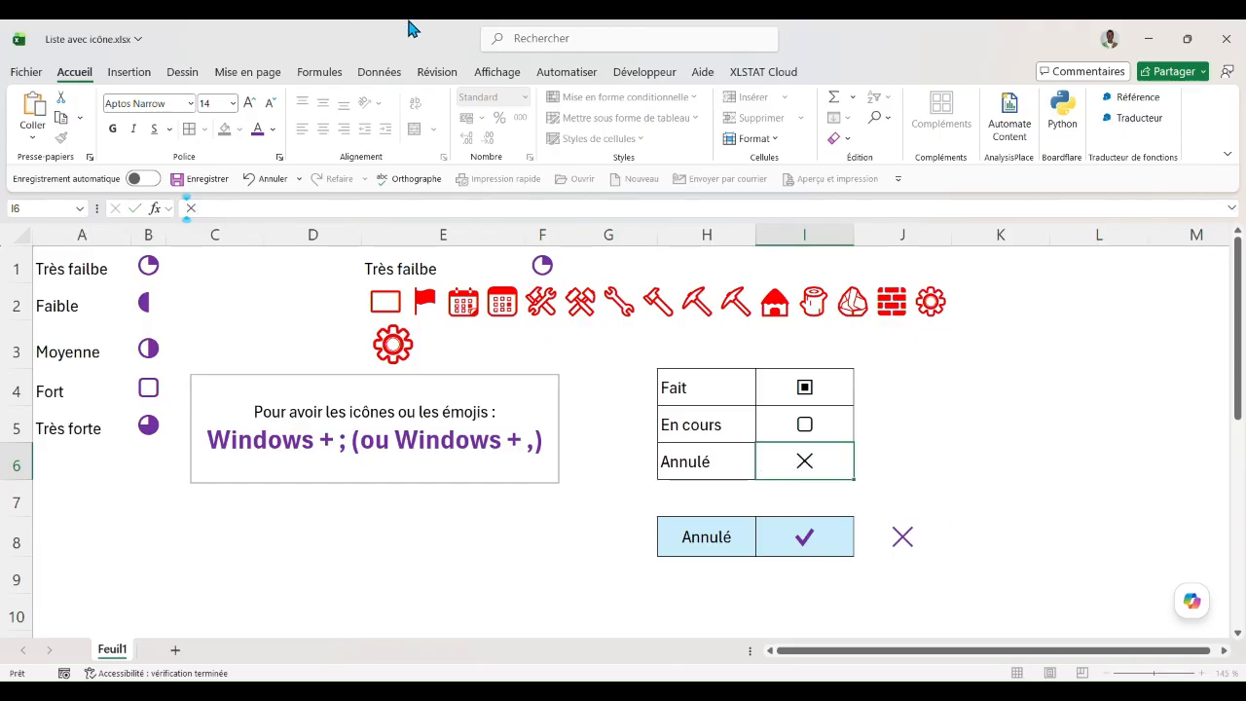
Step: Compare the I8 icon and its source cells I4:I6 with the symbols written directly in the J8 formula
left_click(752, 535)
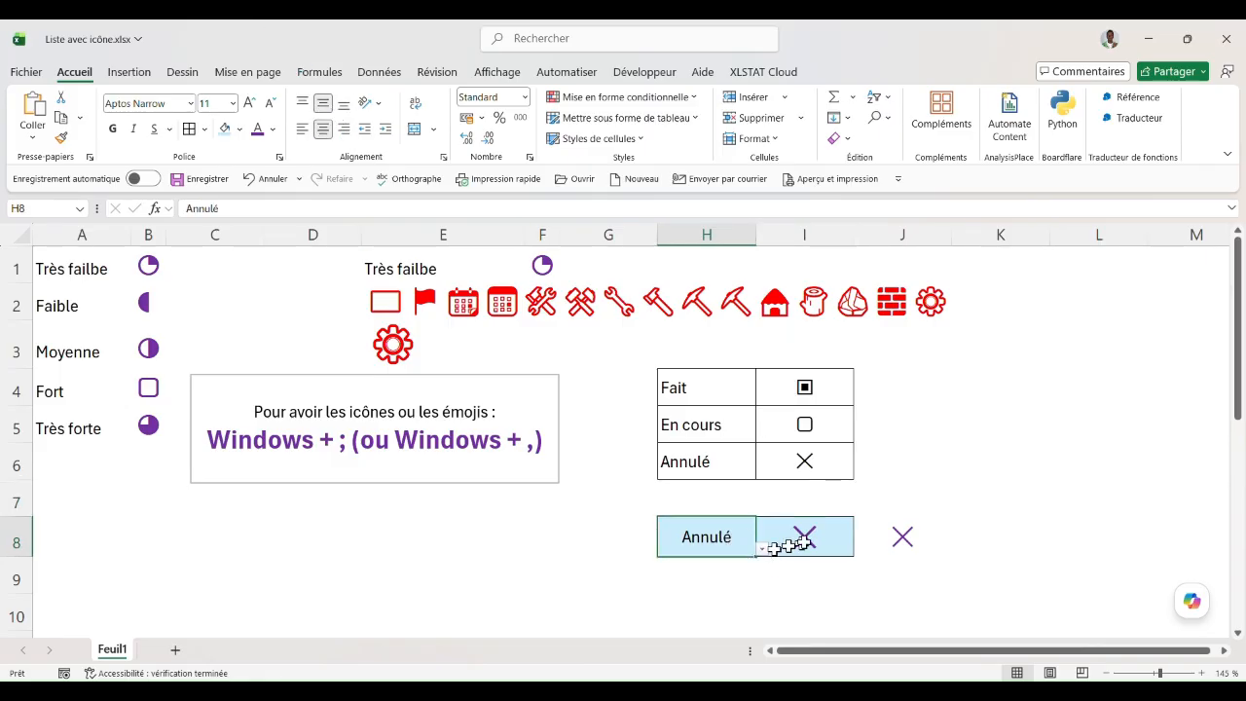
left_click(792, 537)
left_click_drag(808, 389, 813, 455)
left_click(907, 544)
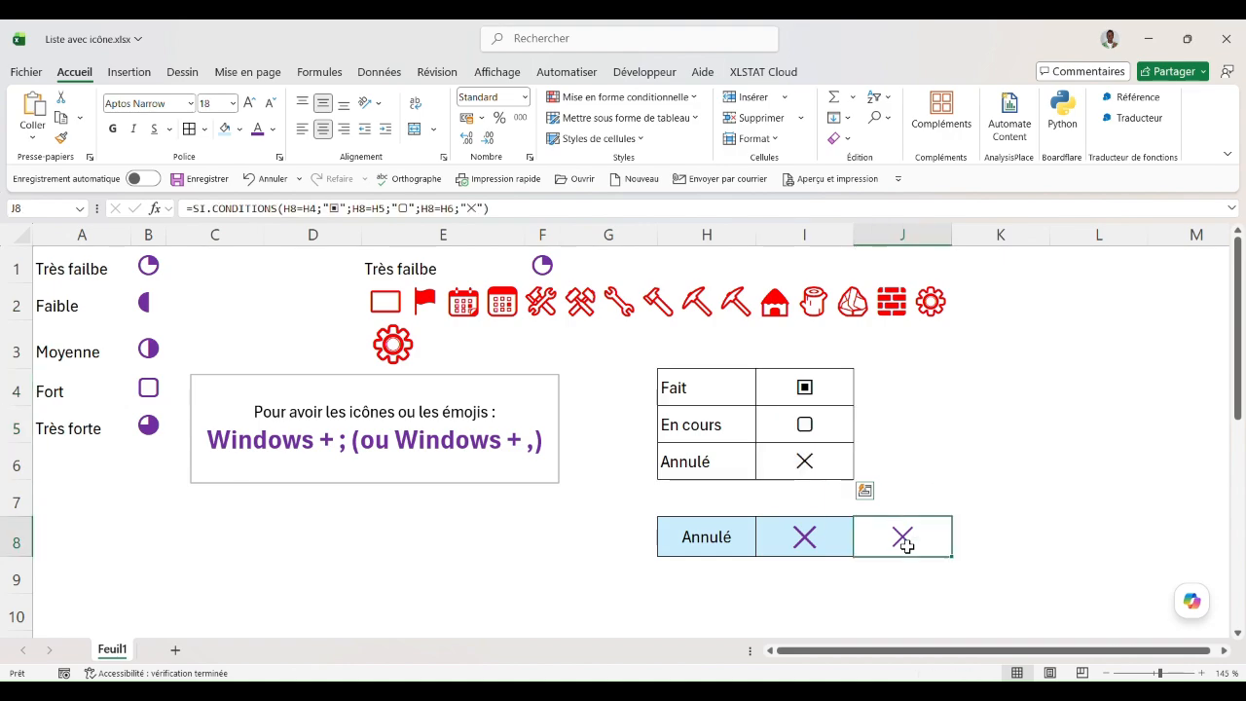
key("F2")
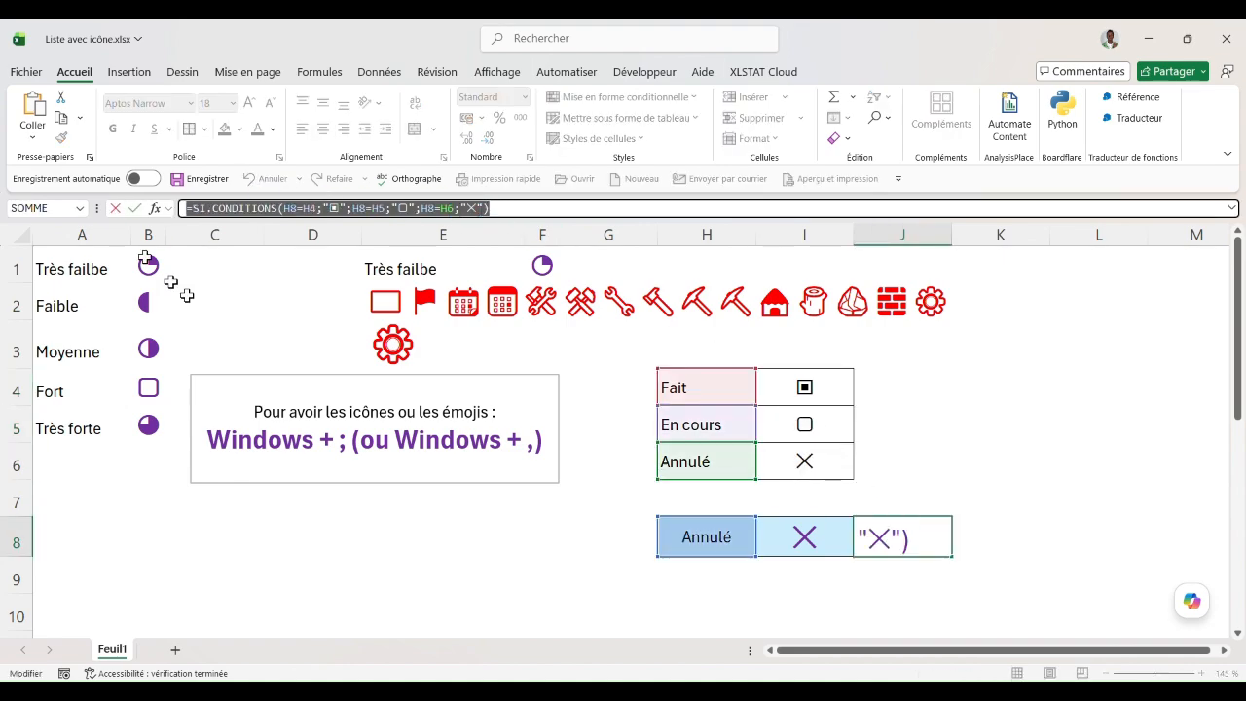
key("Tab")
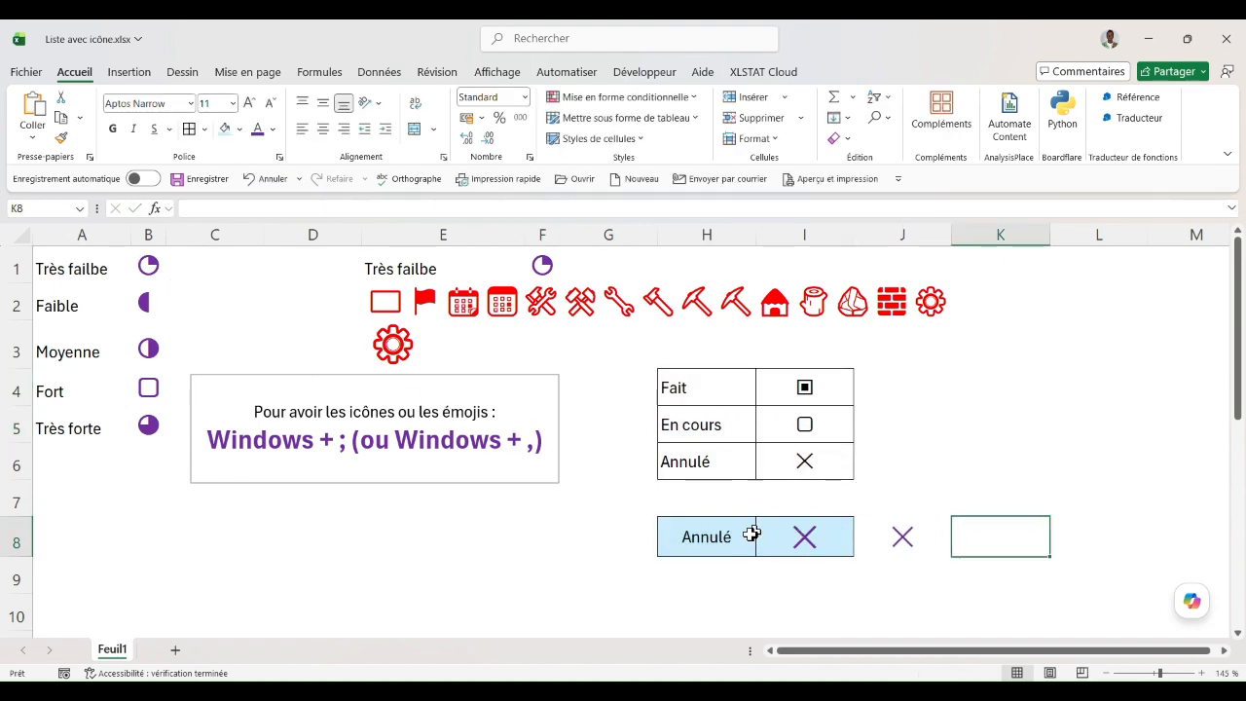
Step: Test the H8 drop-down list by choosing En cours, Fait, Annulé and finally Fait
left_click(750, 530)
left_click(763, 551)
left_click(701, 578)
left_click(764, 550)
left_click(736, 564)
left_click(763, 550)
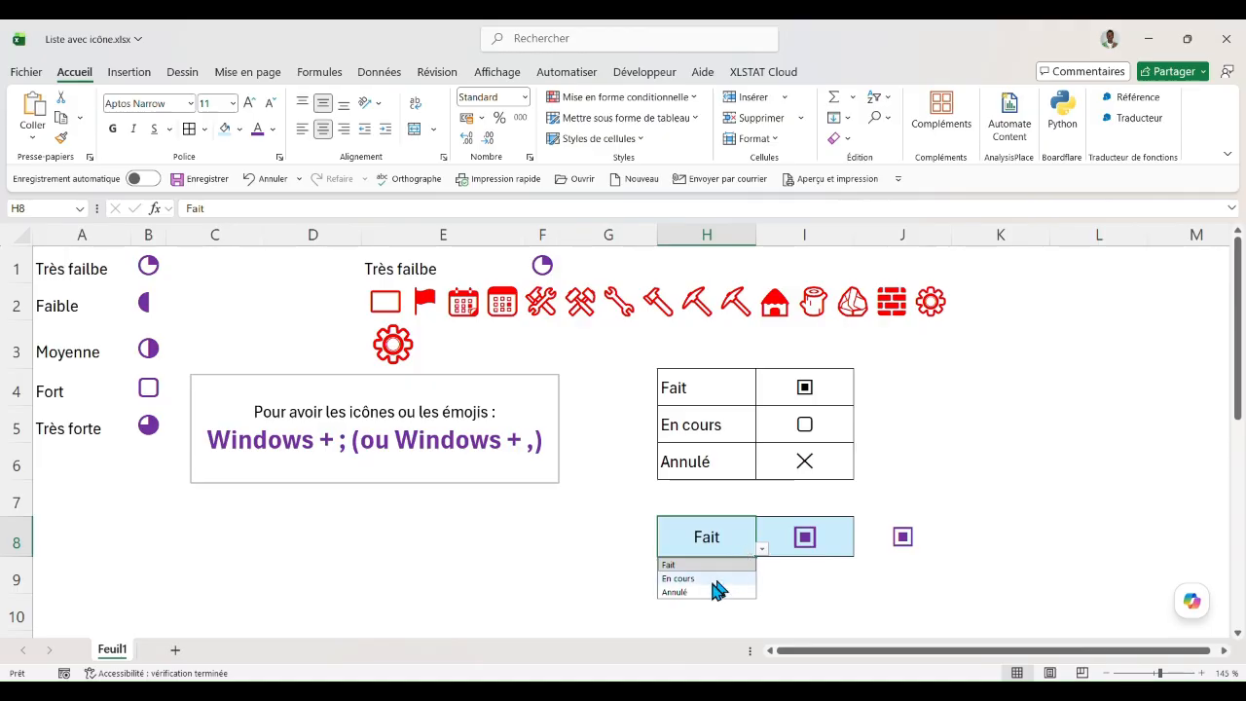
left_click(717, 592)
left_click(763, 550)
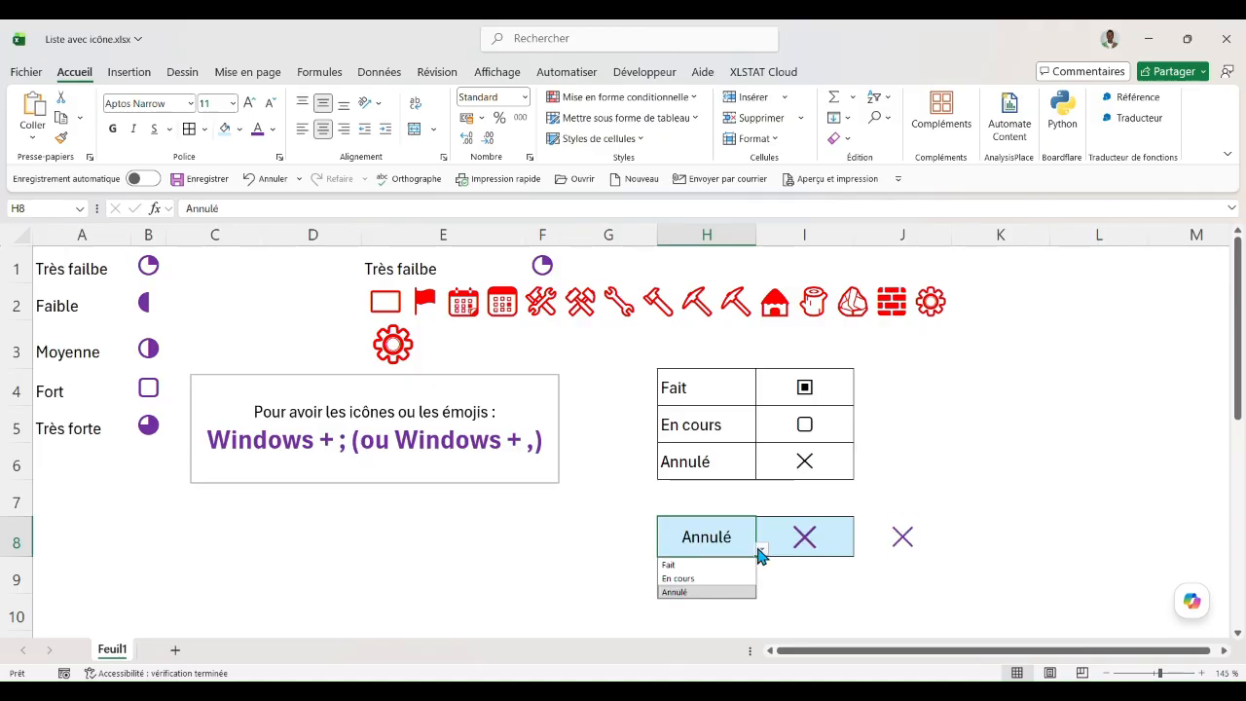
left_click(720, 564)
Step: Apply the purple font color to the icon row in E2 and the gear icon in E3
left_click_drag(375, 308, 930, 302)
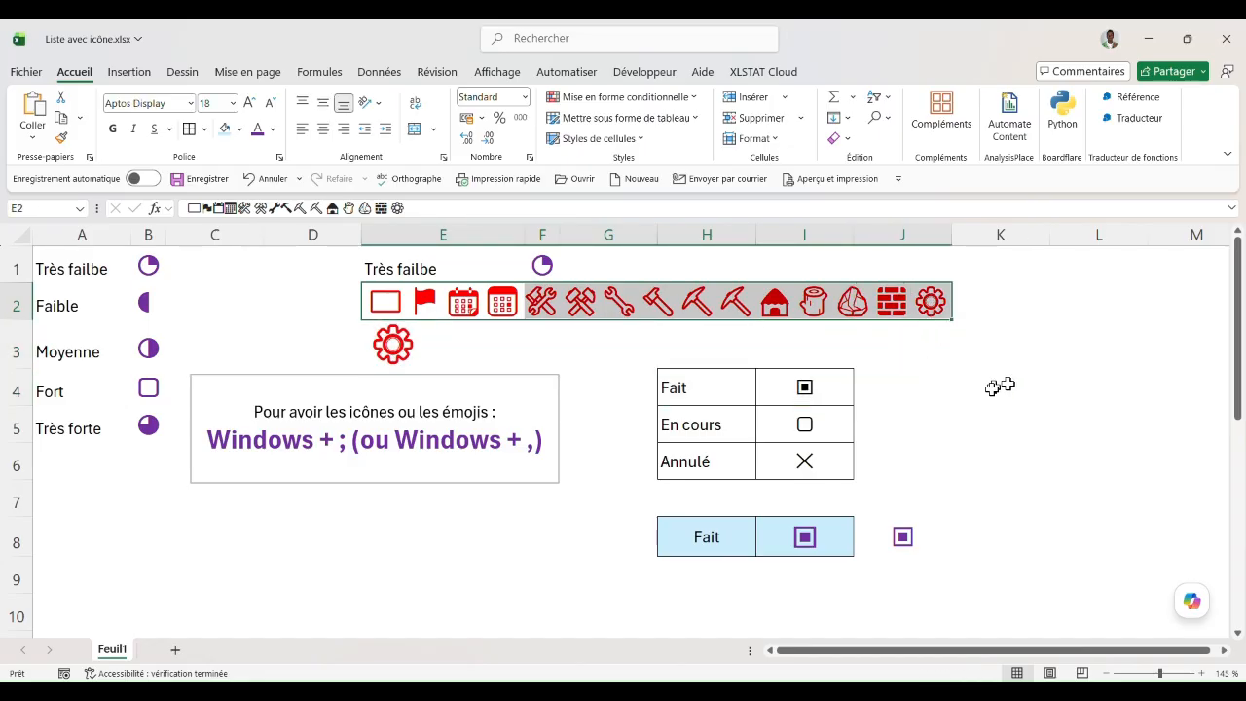
left_click(258, 129)
left_click(389, 342)
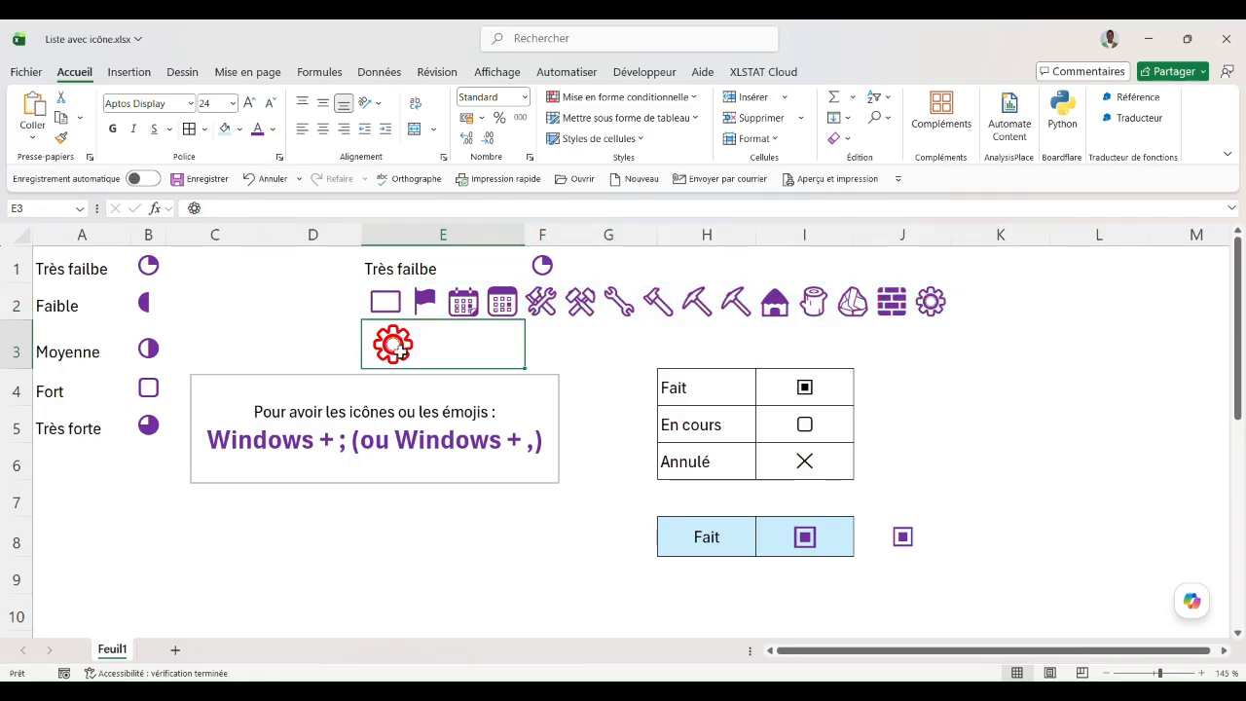
left_click(258, 129)
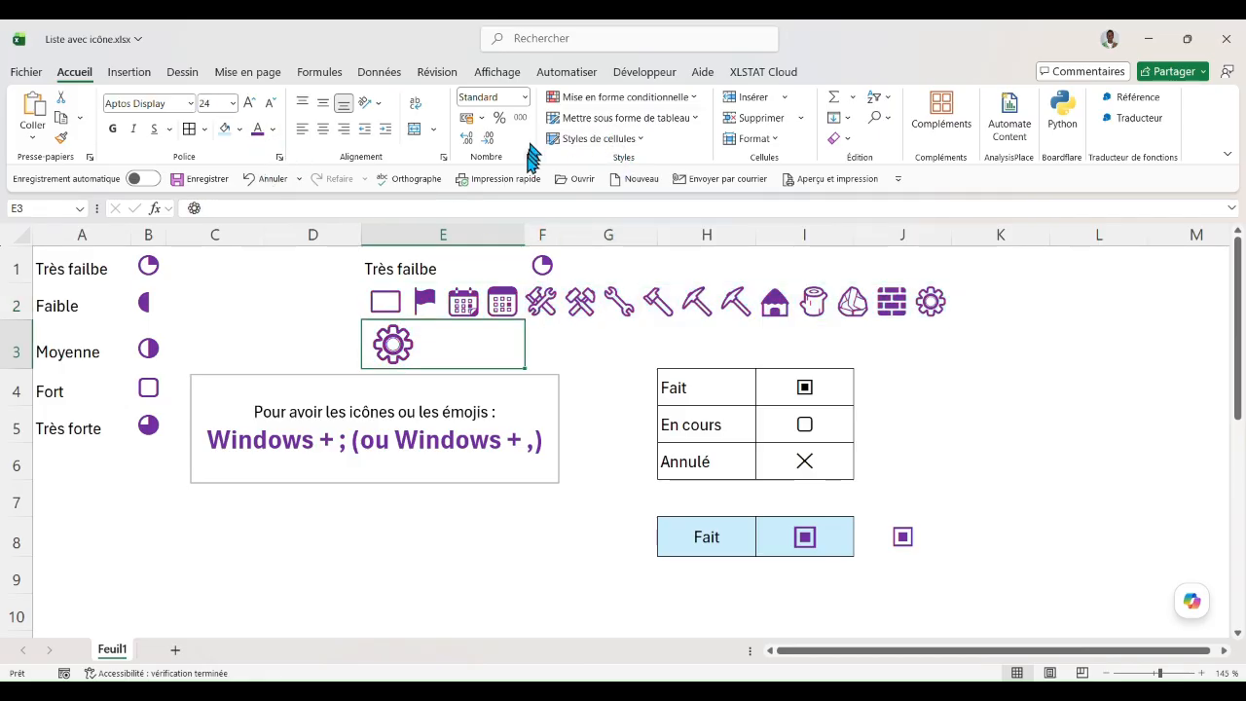